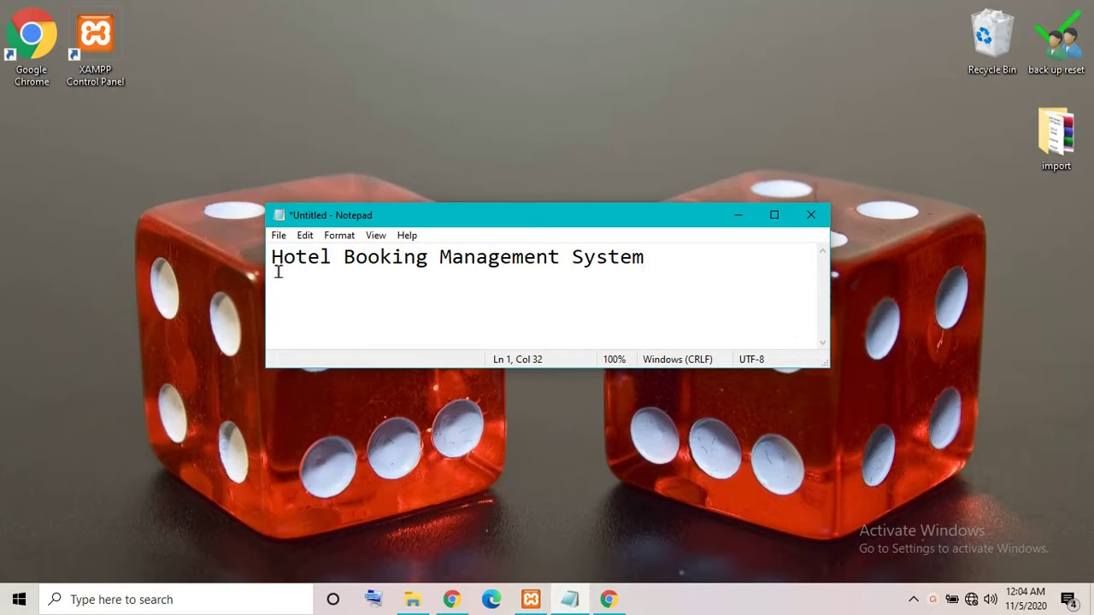
Select the 'Hotel Booking Management System' line in Notepad, then deselect it.
left_click_drag(276, 271, 685, 278)
left_click(684, 278)
Minimize Notepad, bring Chrome back, and scroll through the public hotel home page.
left_click(737, 217)
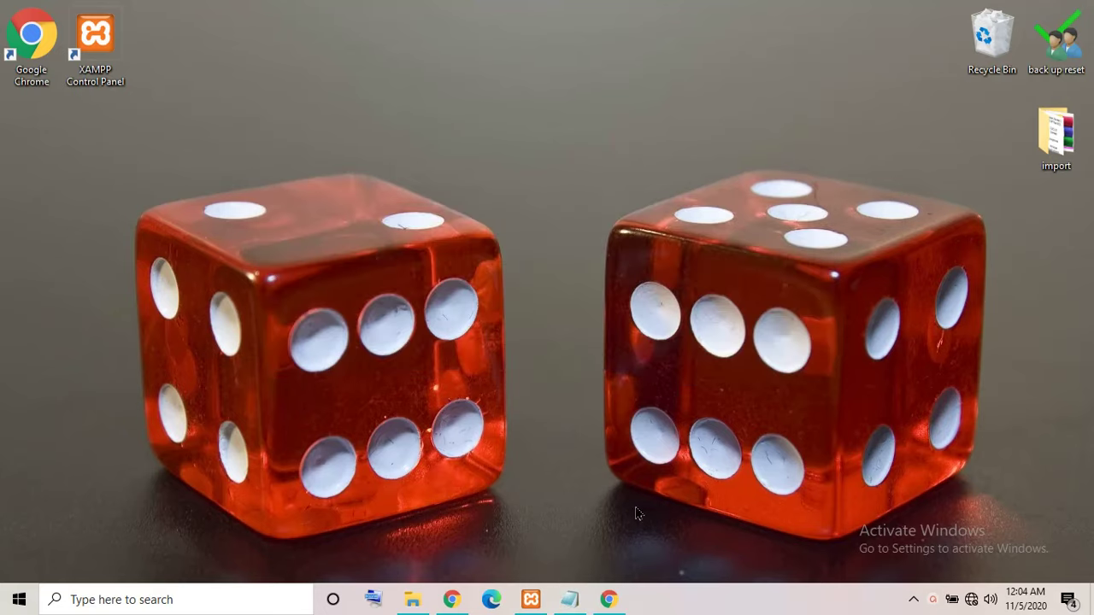
left_click(609, 599)
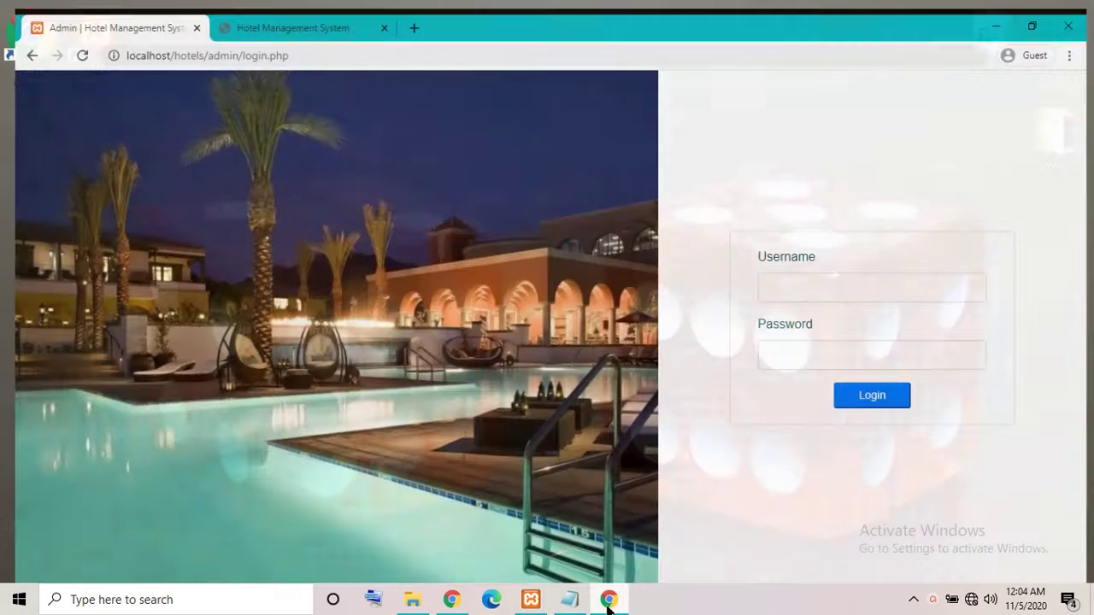
left_click(256, 13)
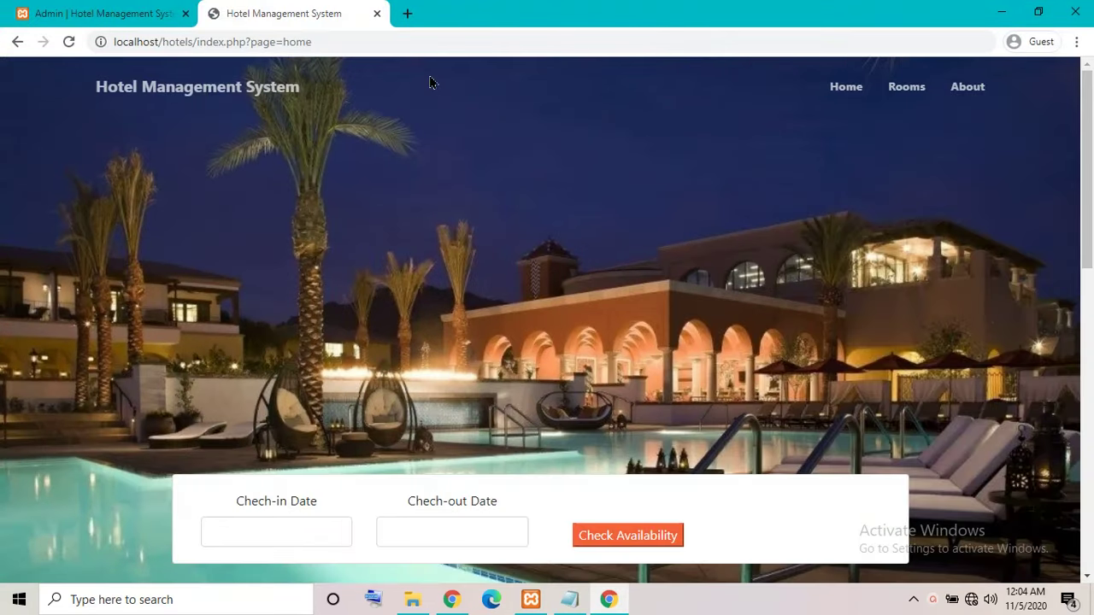
scroll(803, 174, "down", 6)
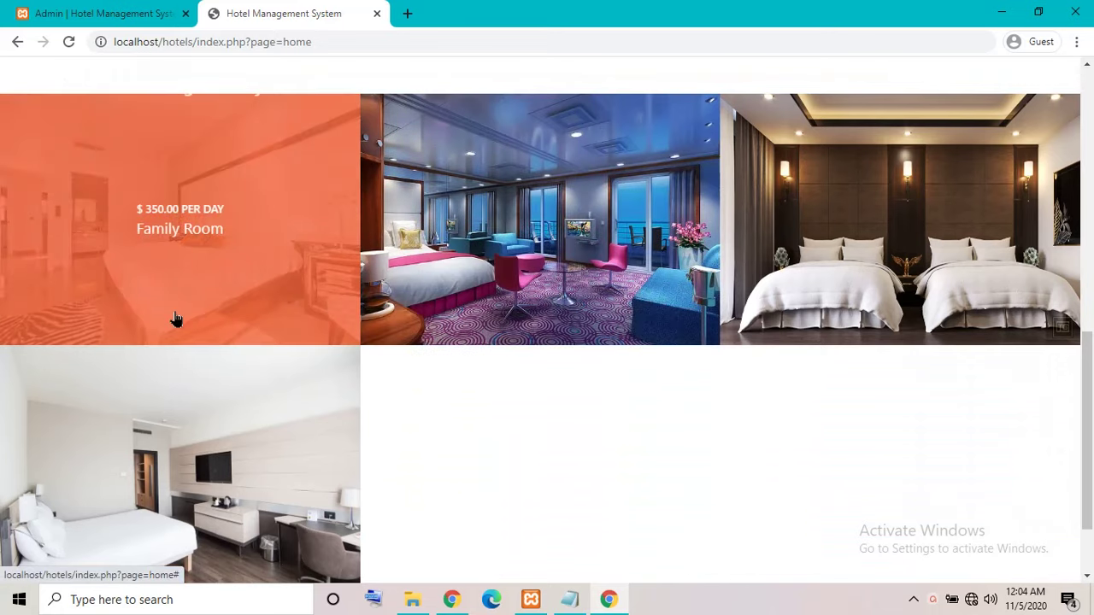
scroll(633, 242, "up", 6)
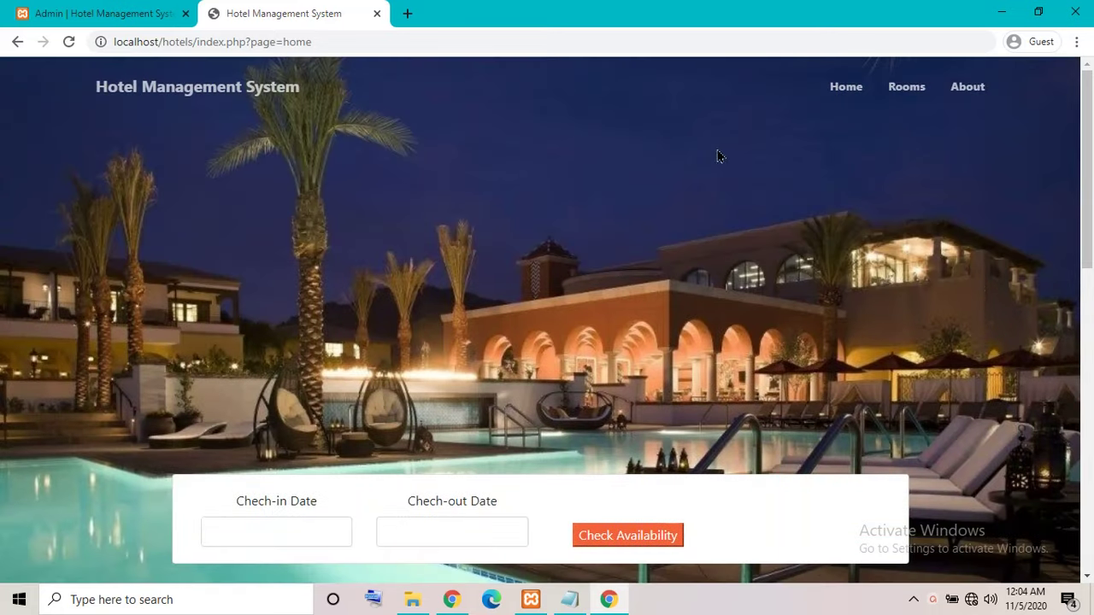
Browse the public site's Rooms listing and About pages.
left_click(926, 86)
scroll(878, 162, "down", 6)
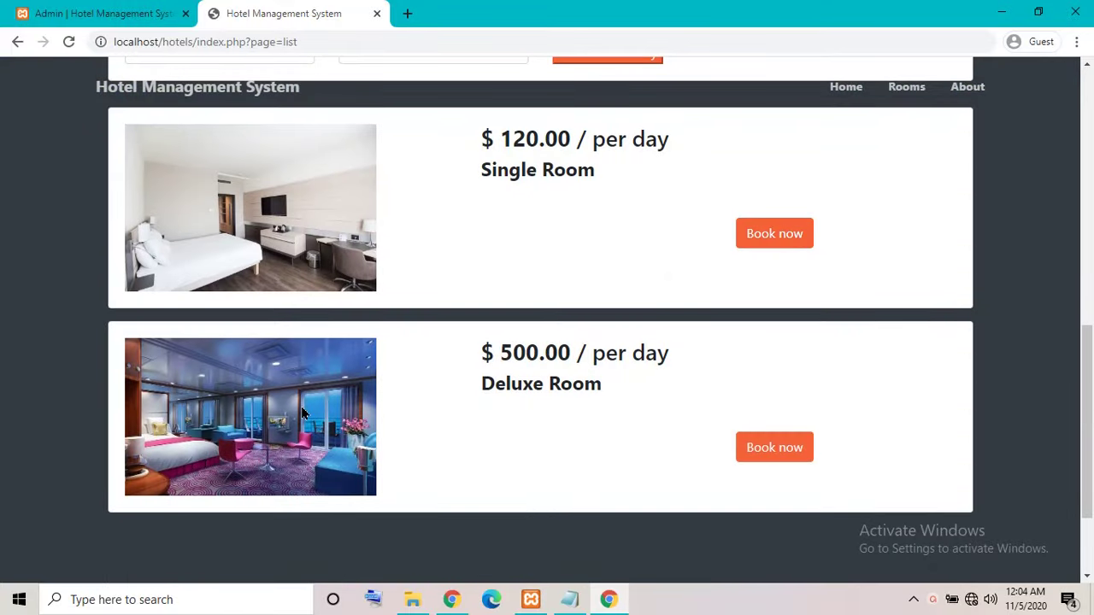
scroll(301, 413, "up", 6)
left_click(966, 87)
scroll(788, 273, "down", 10)
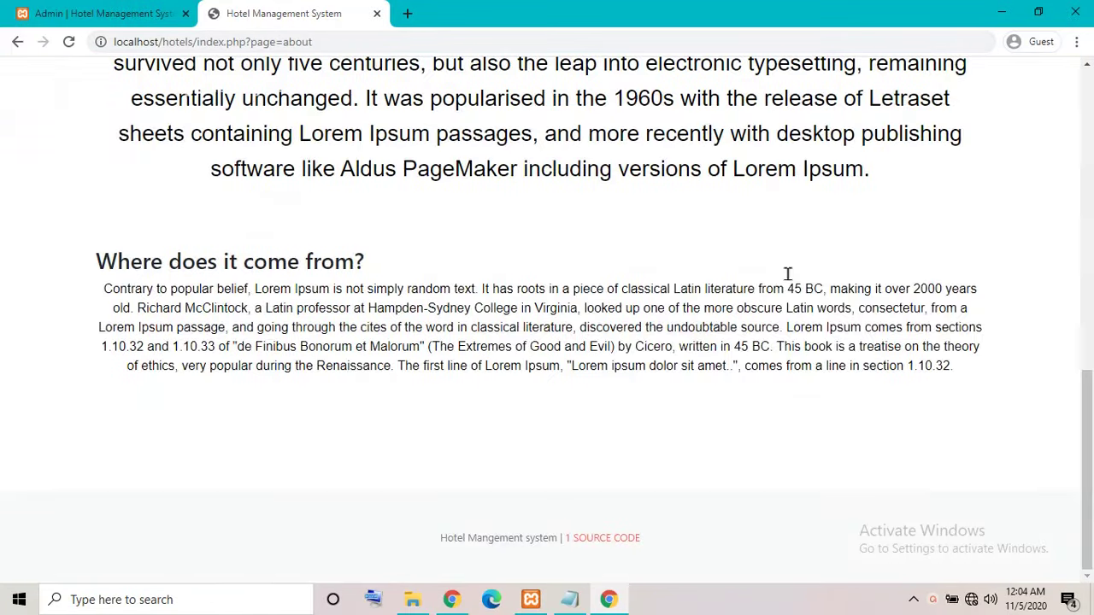
scroll(773, 287, "up", 10)
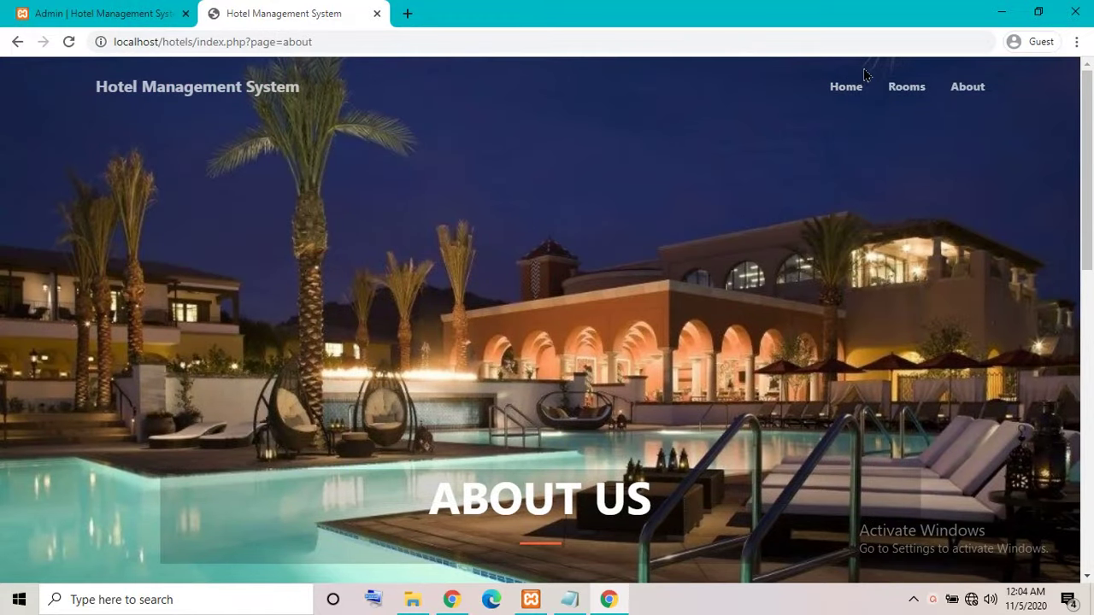
Return to the home page, reload the site's main address, then show the admin login tab.
left_click(846, 88)
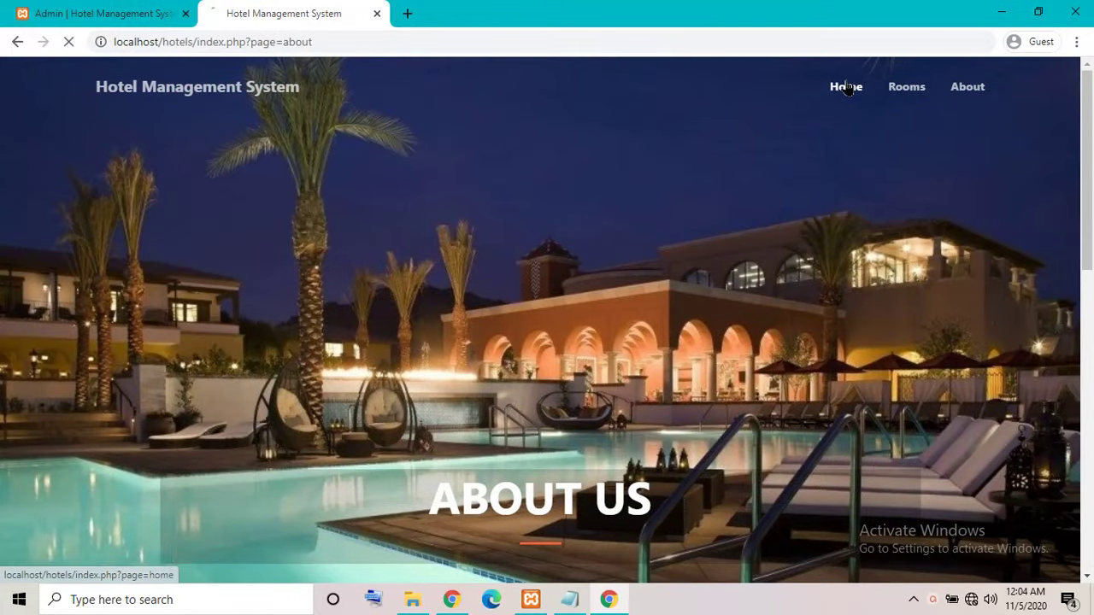
left_click(221, 89)
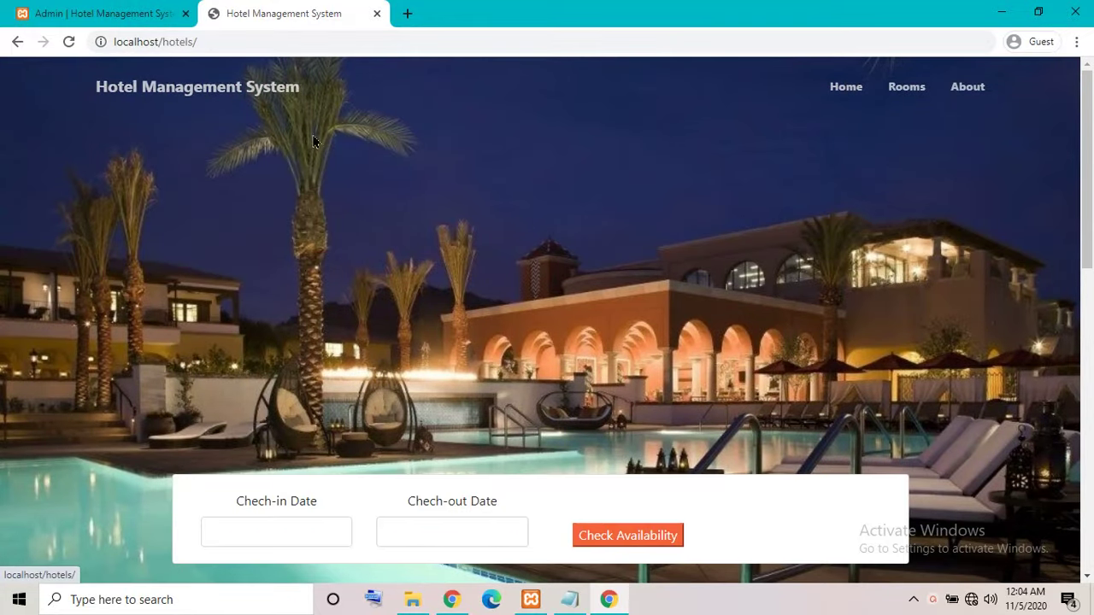
left_click(96, 14)
Log in to the admin panel as user 'admin' with the admin password.
left_click(782, 276)
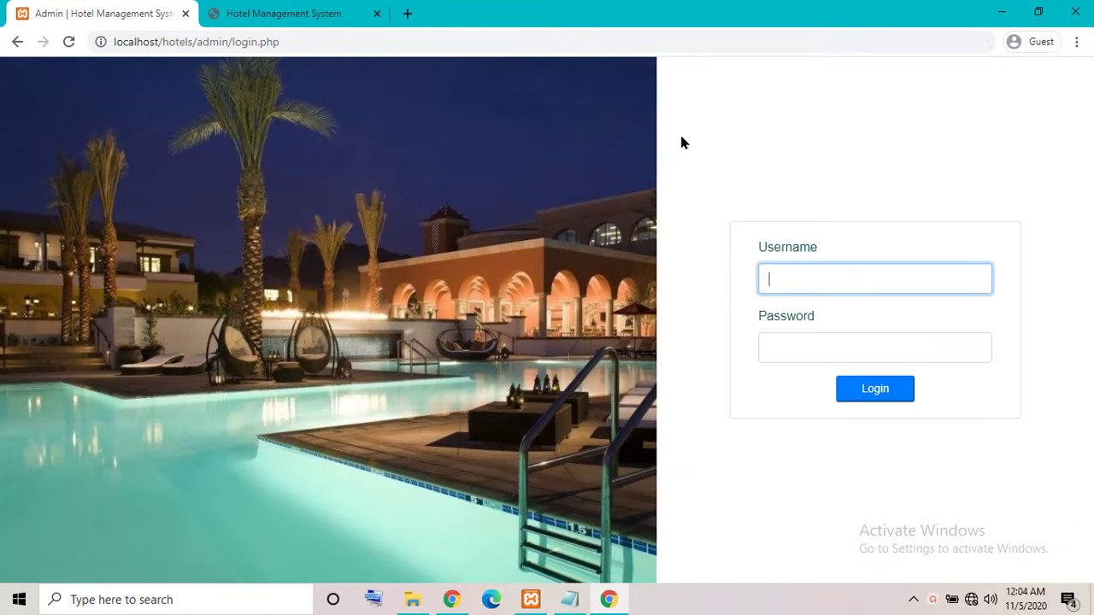
type("admin")
key("Tab")
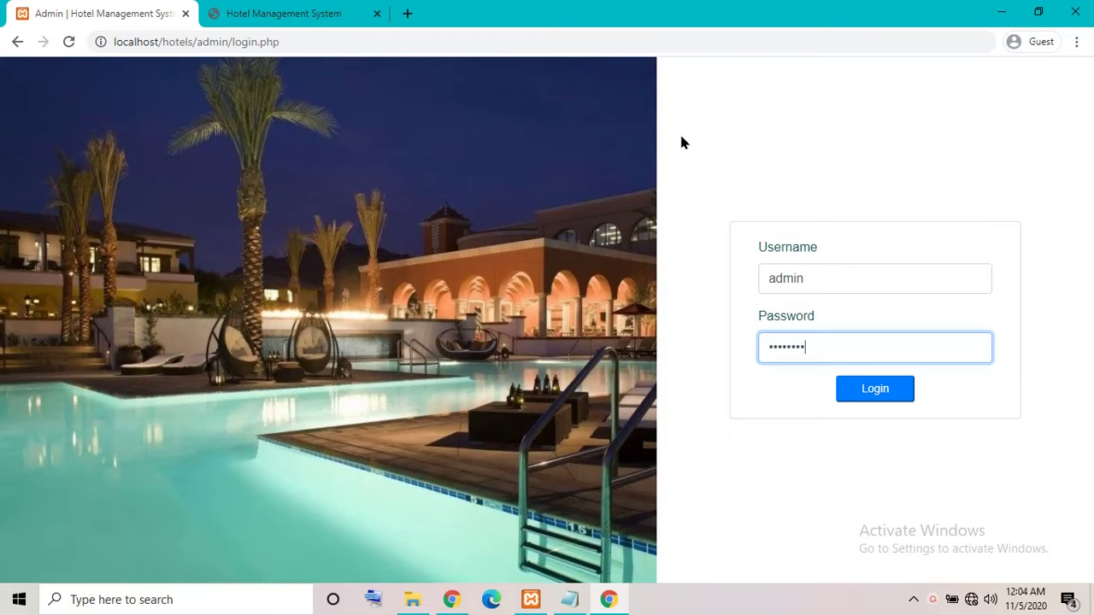
left_click(894, 389)
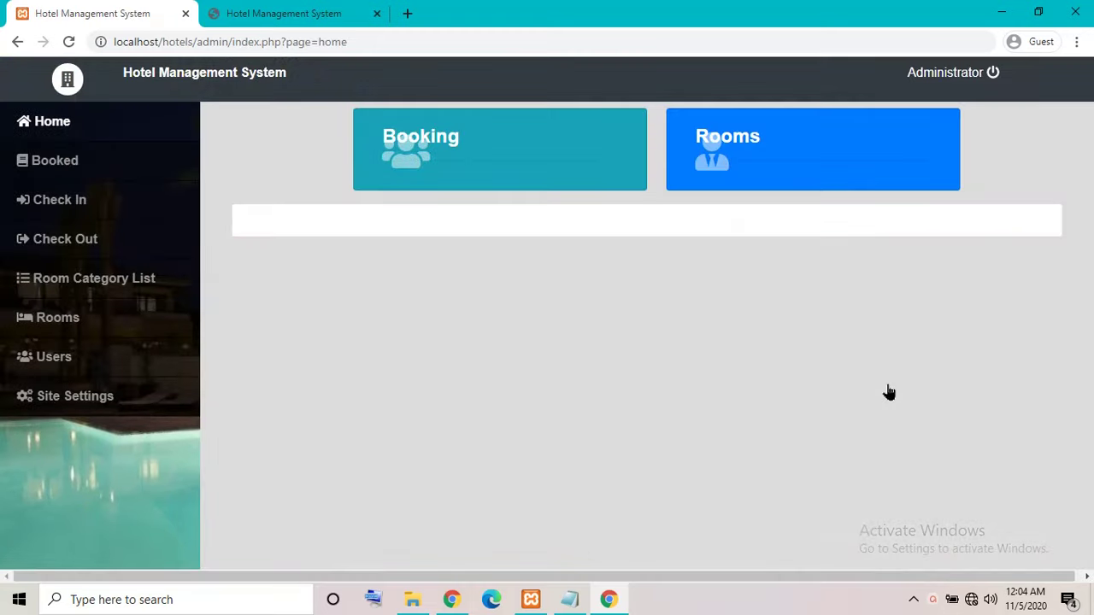
Tour the admin dashboard, Check In, Check Out, Room Category List and Rooms pages.
left_click(76, 139)
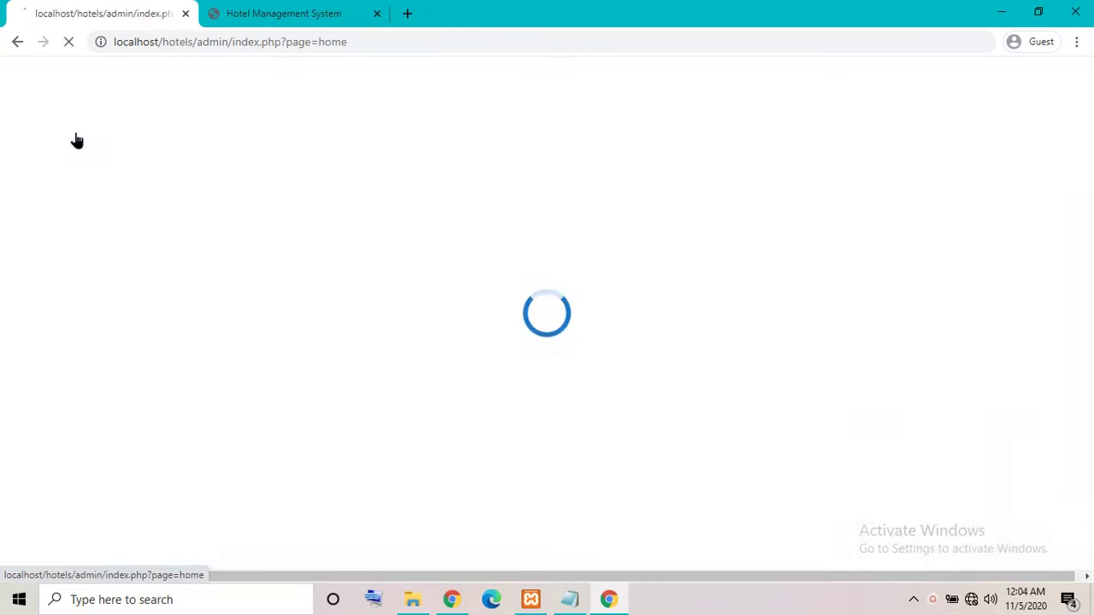
left_click(88, 207)
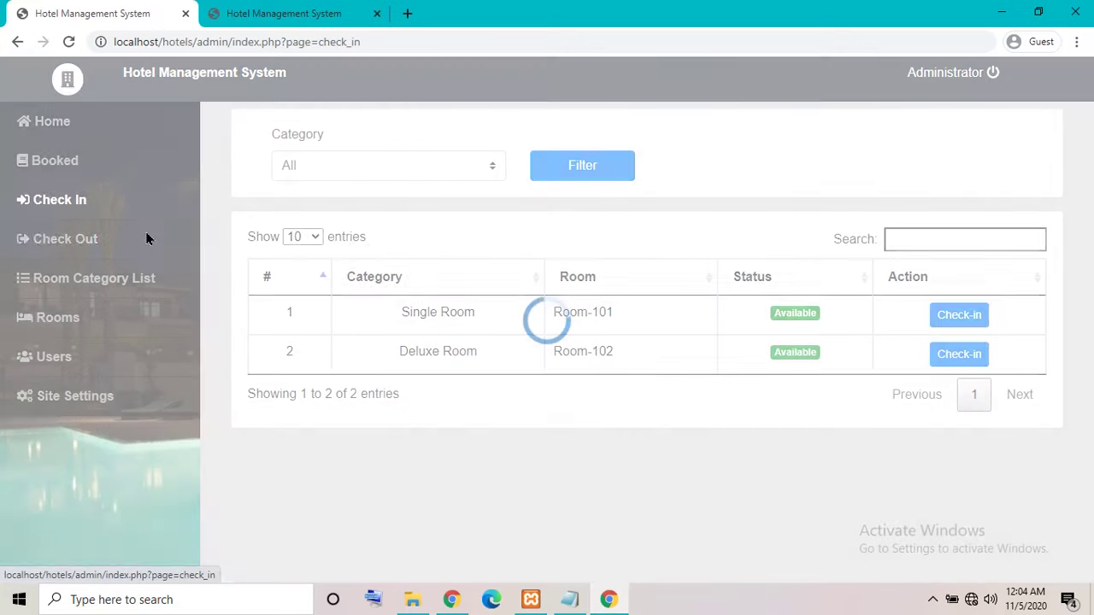
left_click(77, 244)
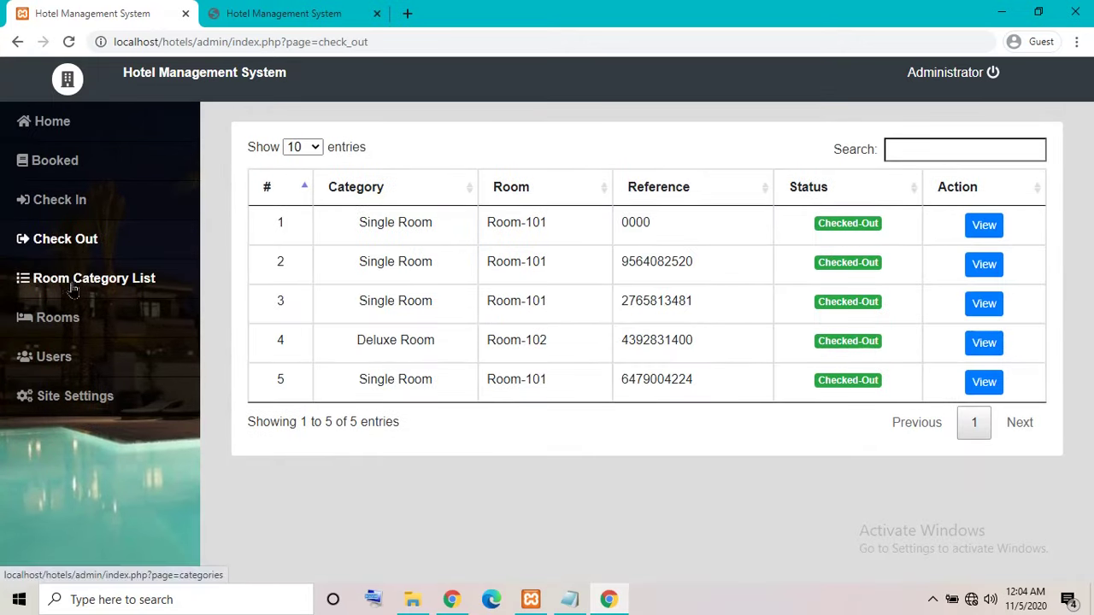
left_click(74, 282)
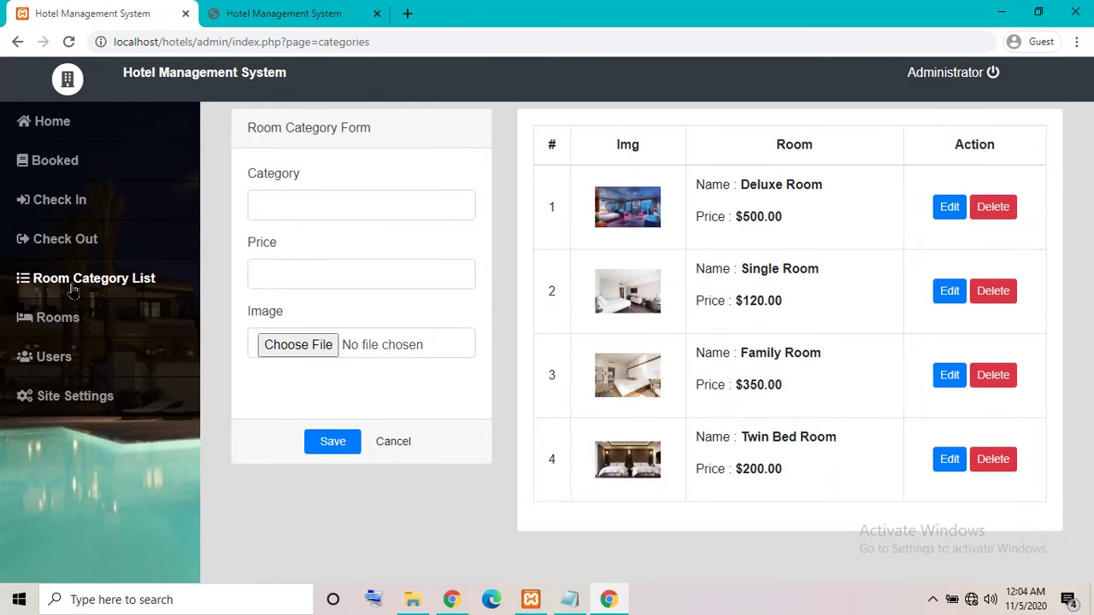
left_click(53, 318)
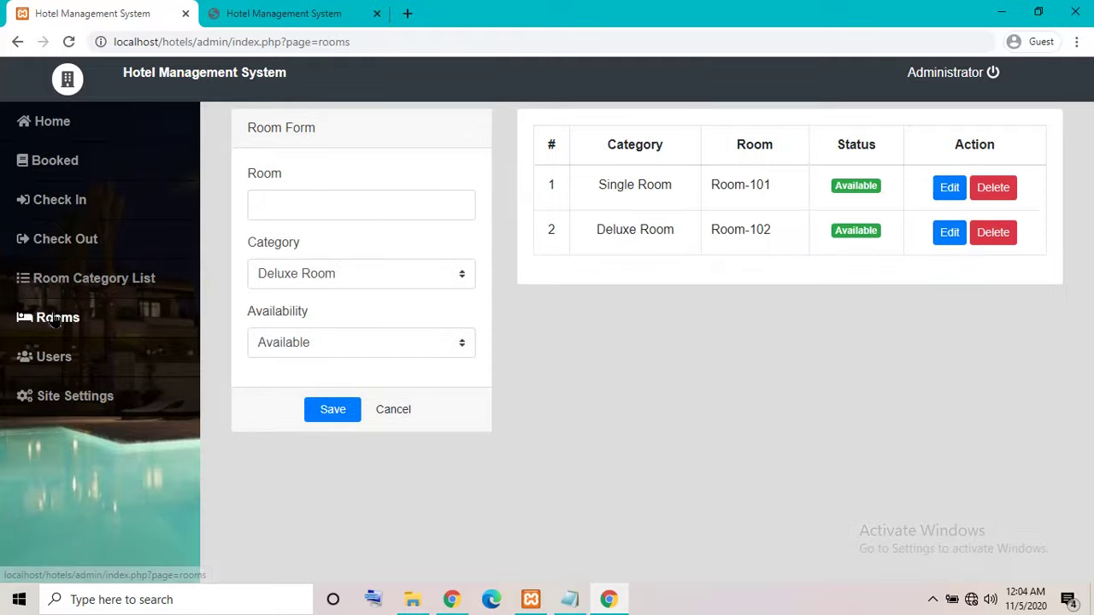
View Users, Site Settings and Booked, then return to Check In and its room table search.
left_click(53, 357)
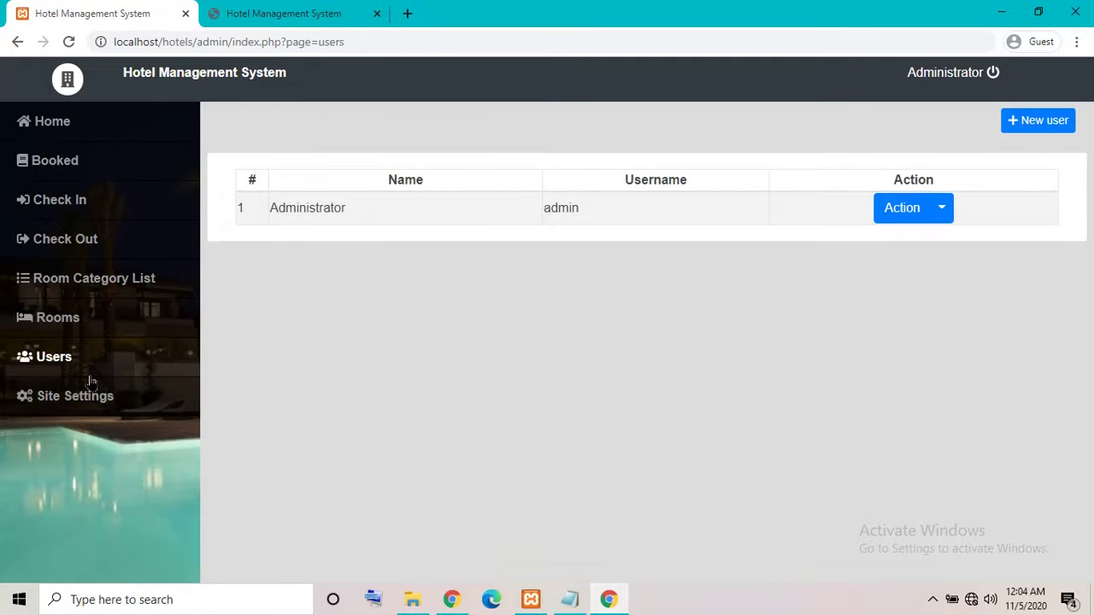
left_click(74, 396)
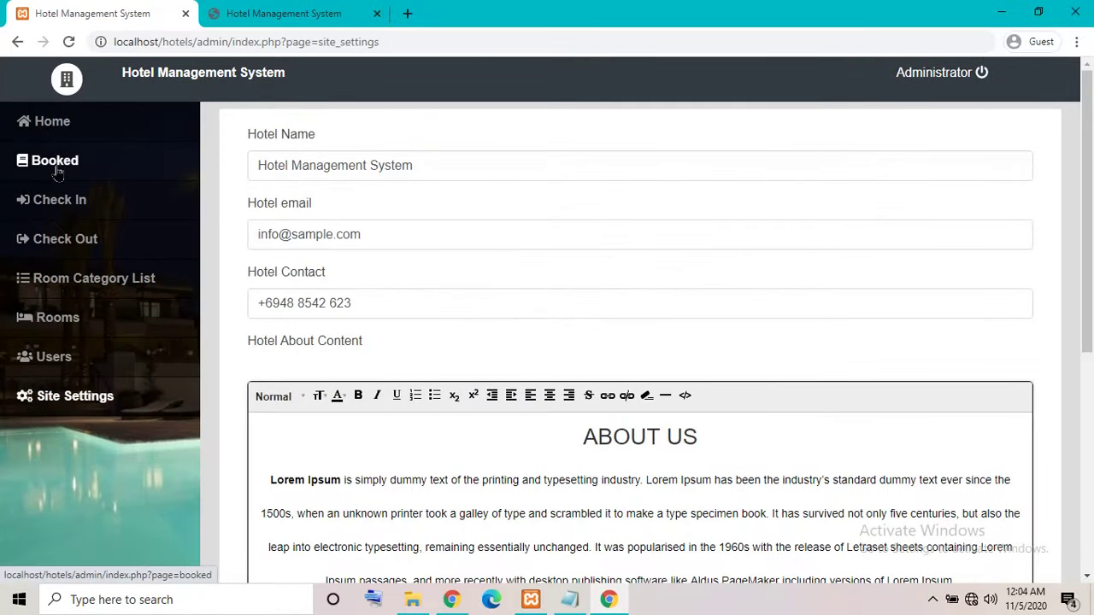
left_click(55, 162)
left_click(56, 202)
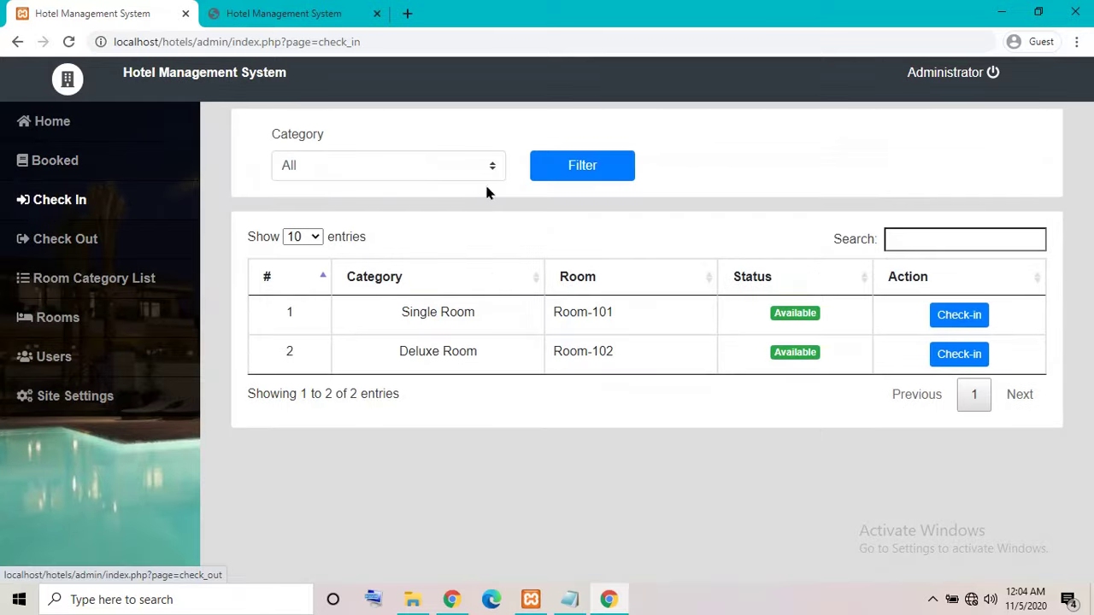
left_click(935, 244)
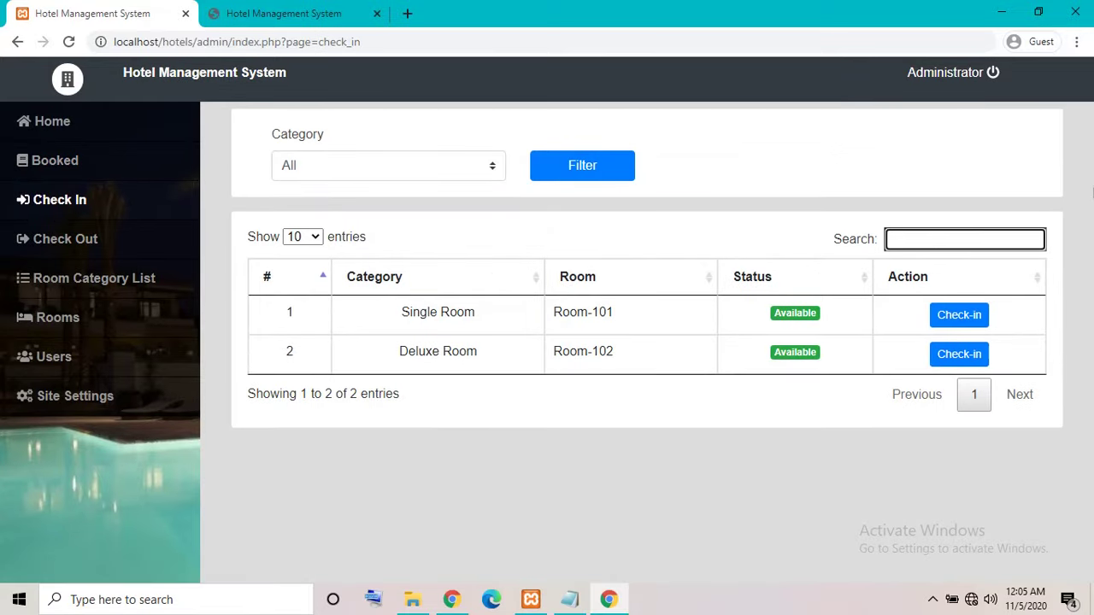
type("s")
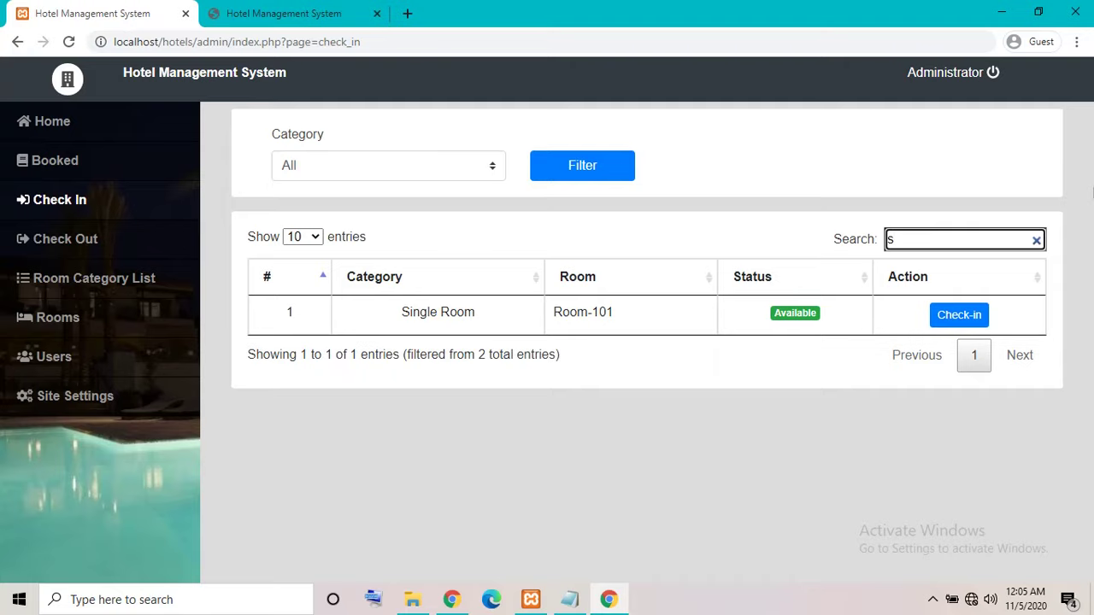
key("BackSpace")
type("d")
key("BackSpace")
type("s")
key("BackSpace")
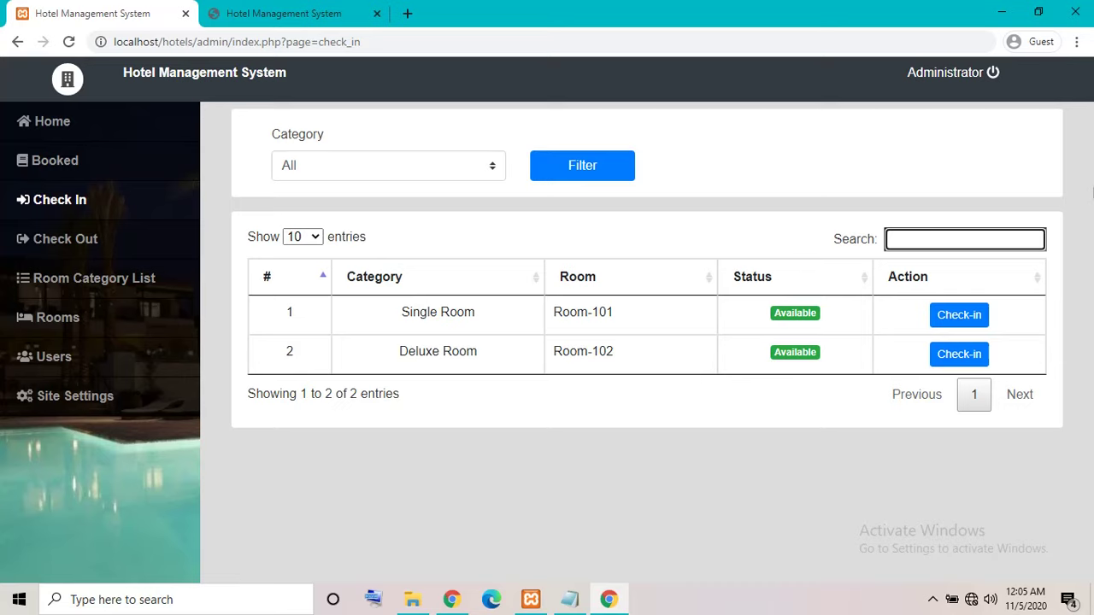
left_click(964, 315)
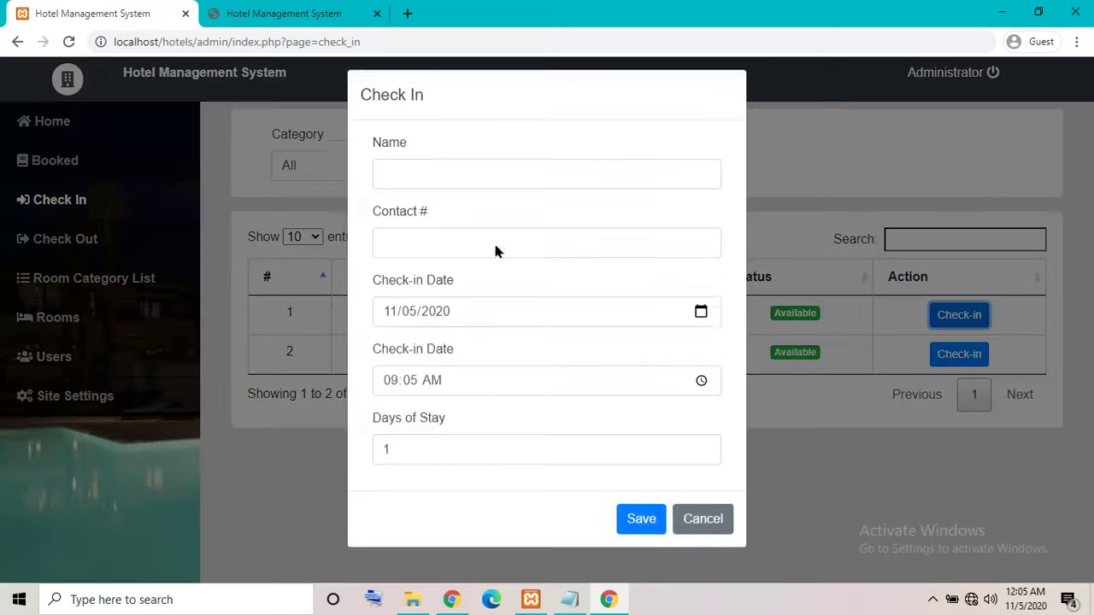
left_click(451, 190)
left_click(423, 250)
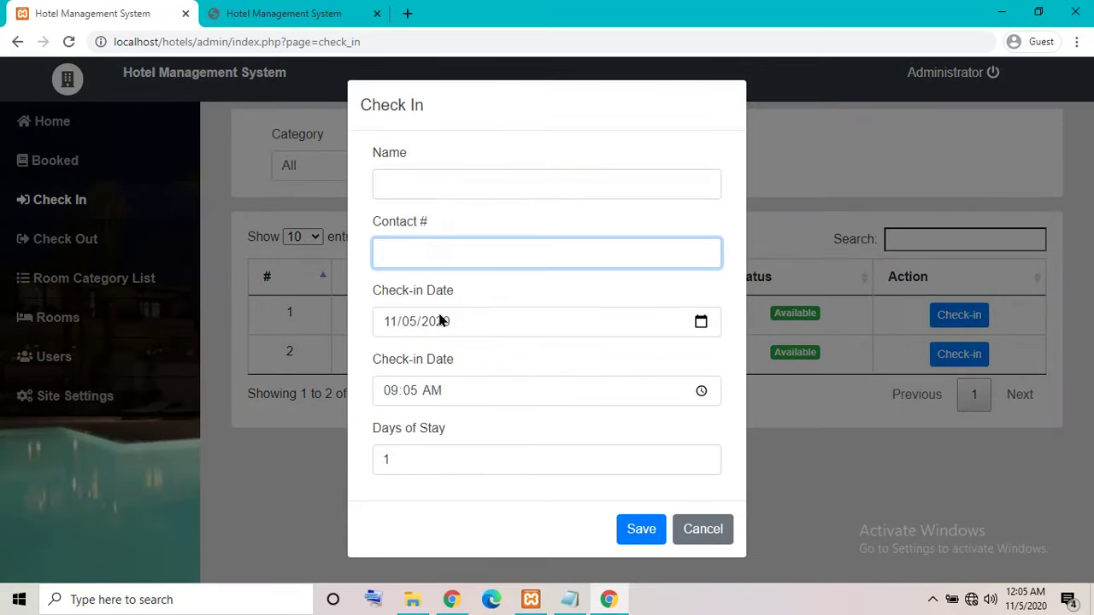
left_click(699, 321)
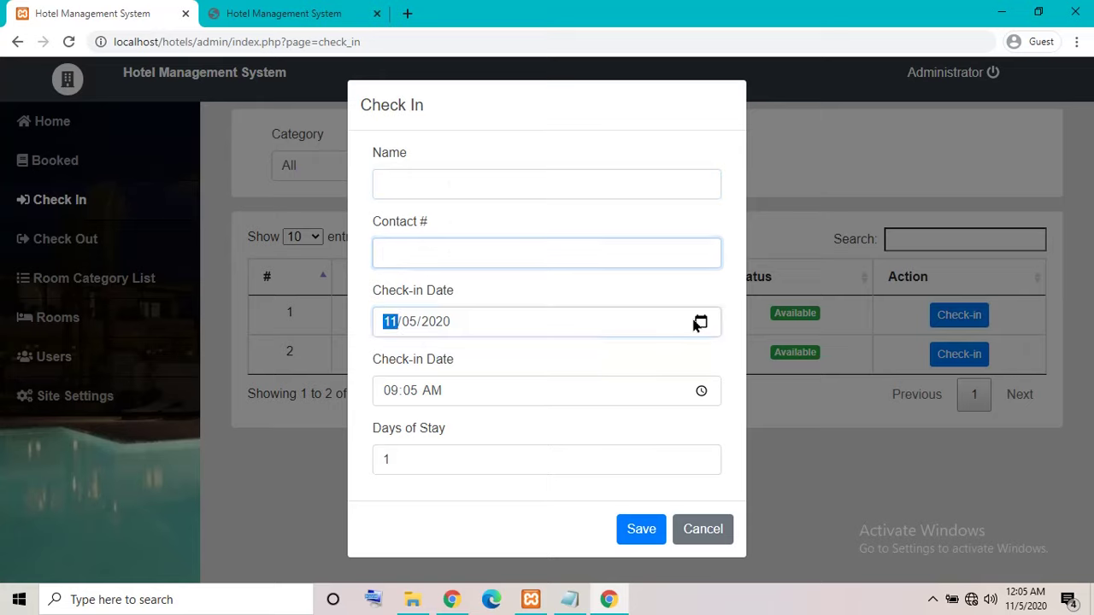
left_click(592, 358)
left_click(701, 391)
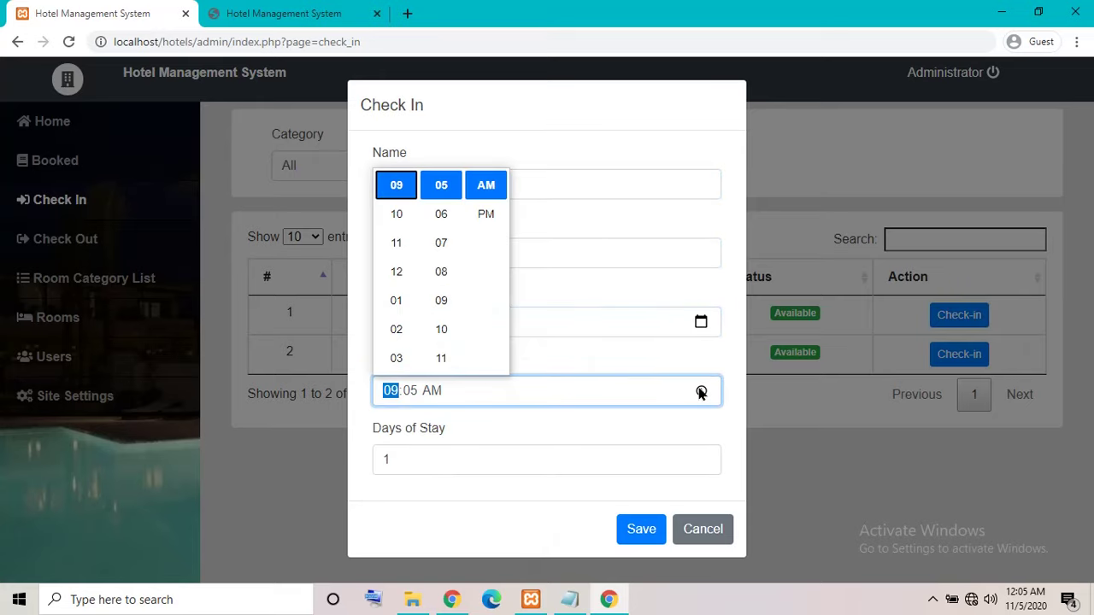
left_click(549, 350)
left_click(453, 453)
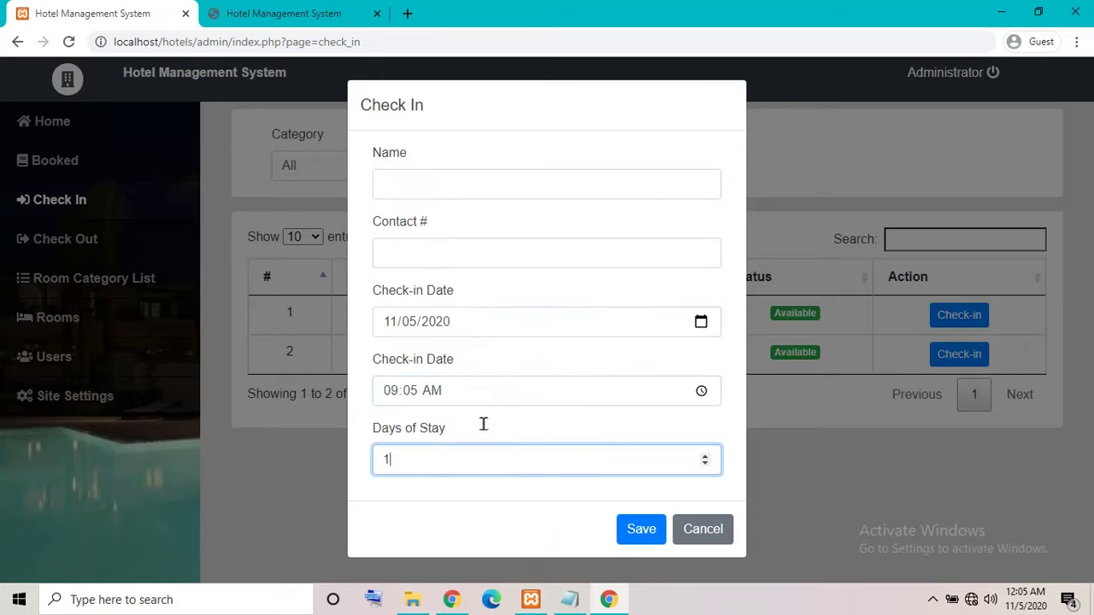
left_click(703, 526)
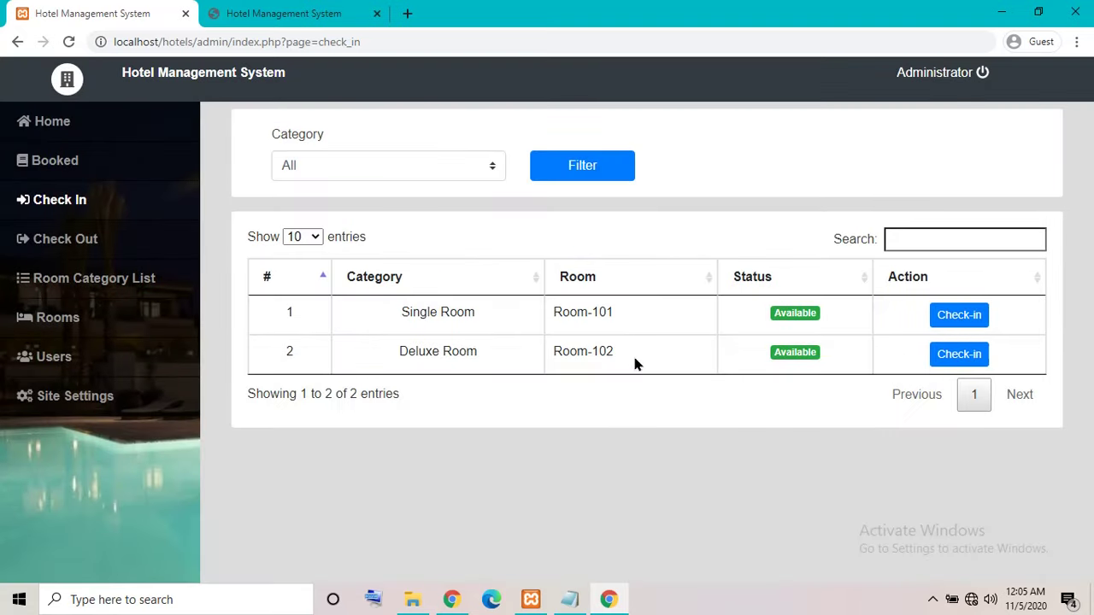
Open the Check Out list and highlight the third row and the fifth row's status.
left_click(65, 239)
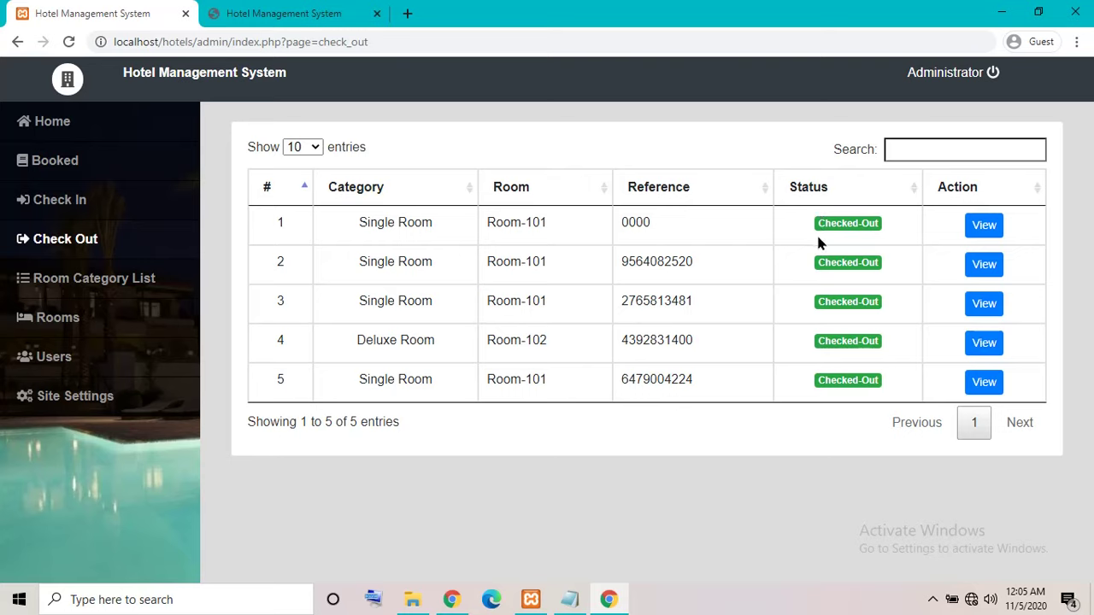
triple_click(878, 297)
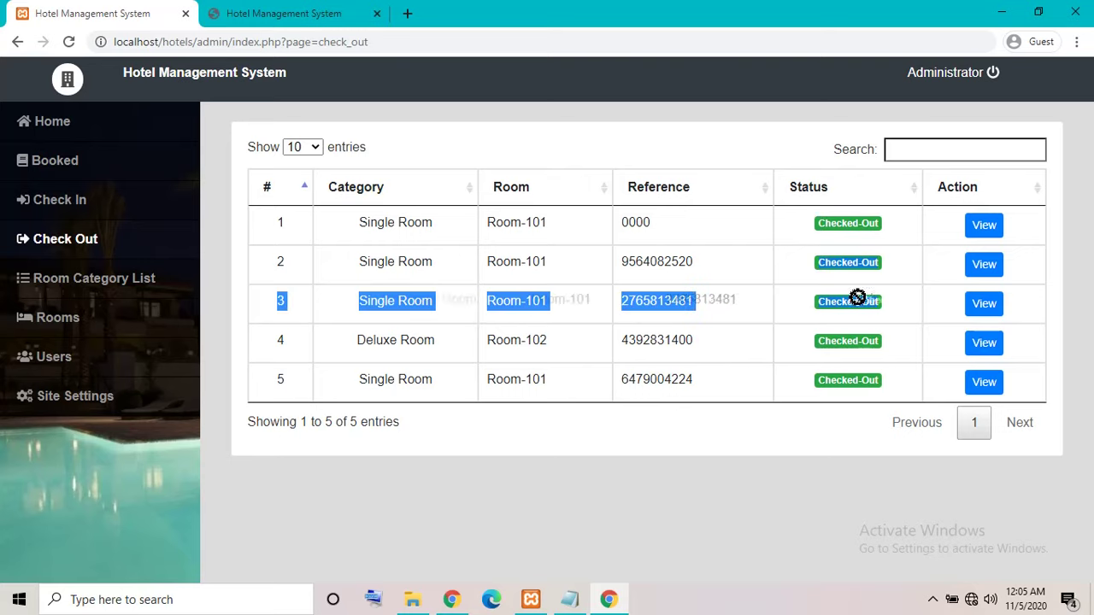
left_click(842, 340)
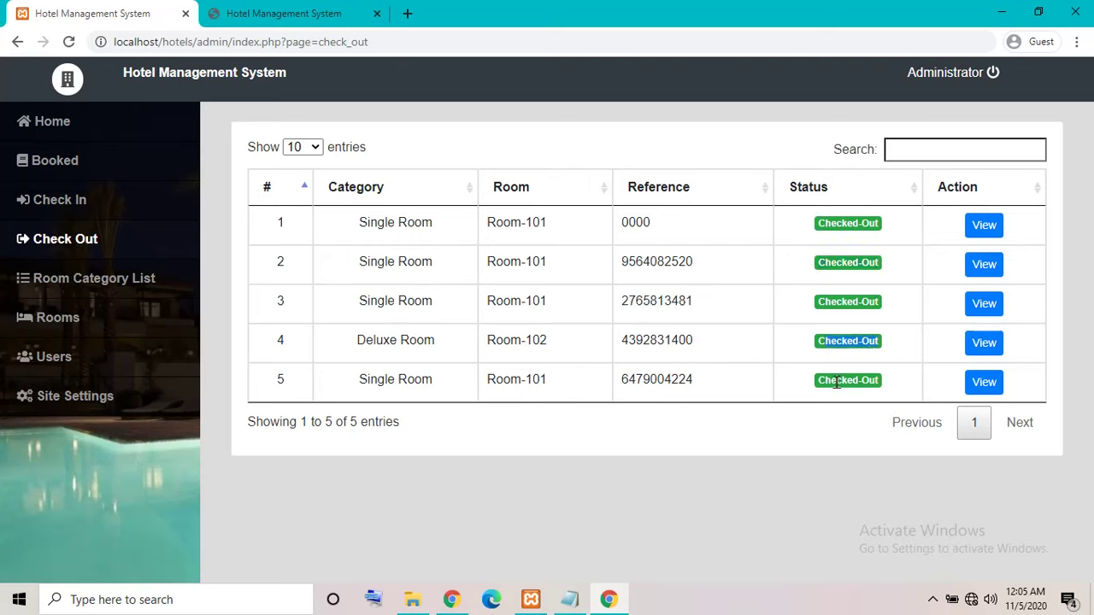
left_click_drag(836, 383, 882, 391)
left_click(904, 345)
Review the second booking's detail modal, close it, and go to Room Category List.
left_click(984, 267)
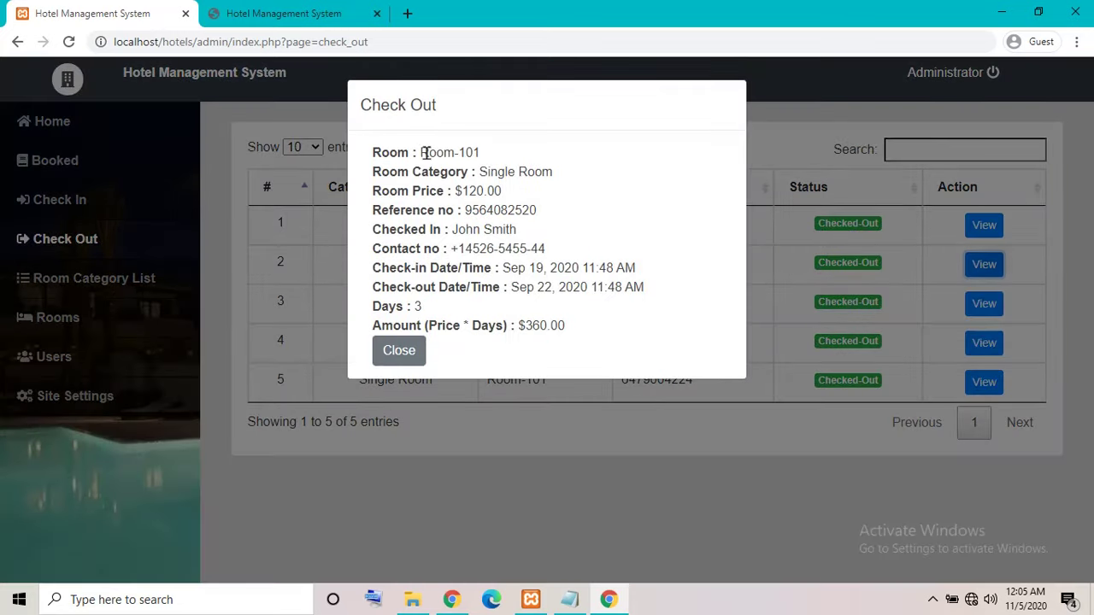
left_click_drag(428, 154, 607, 324)
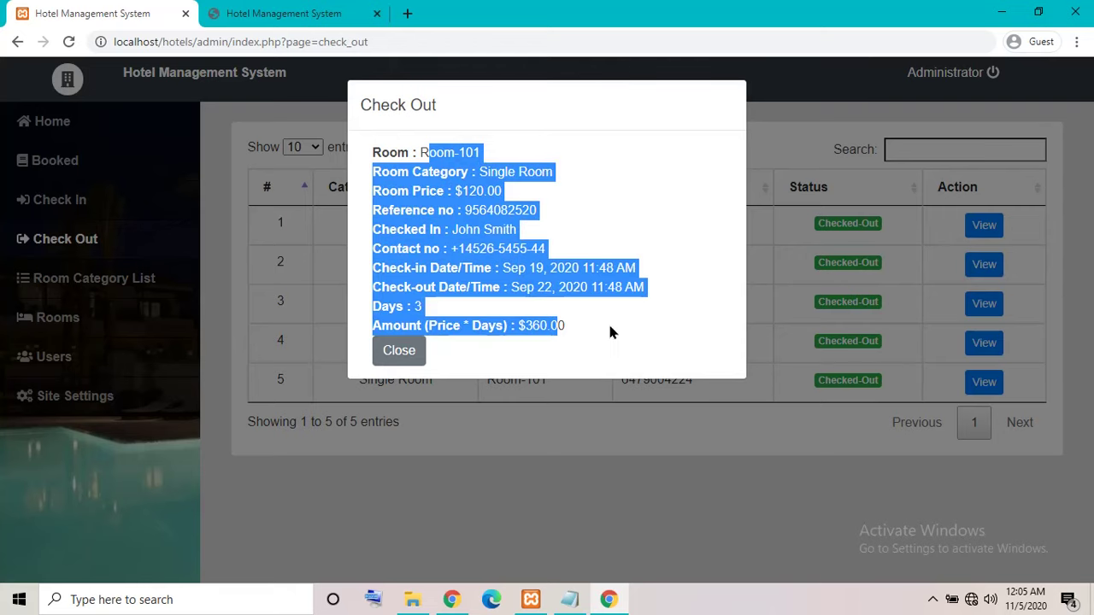
left_click(608, 323)
left_click(399, 350)
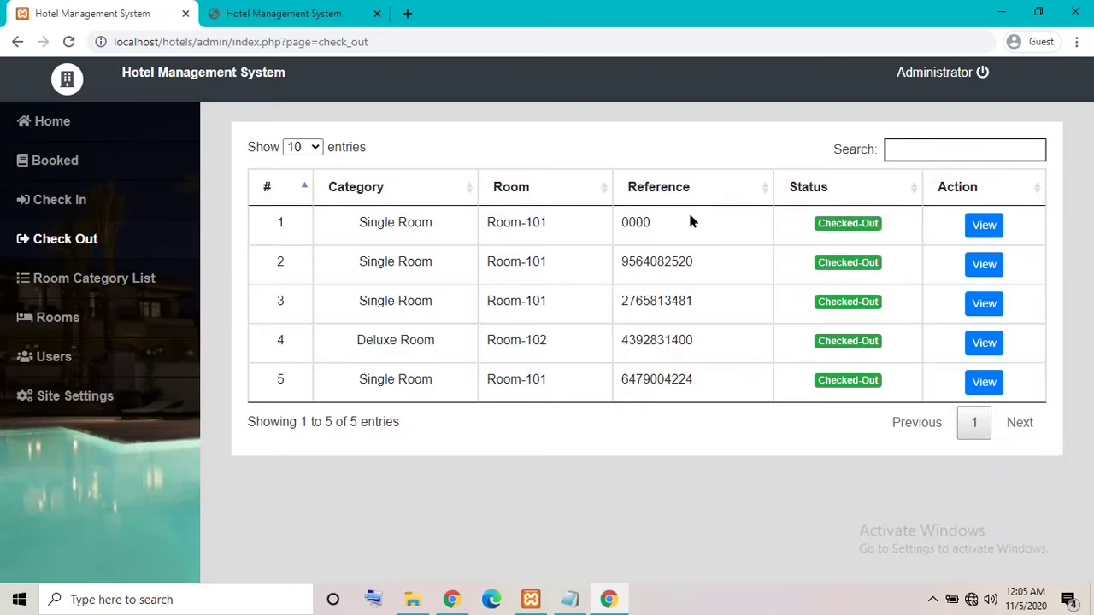
left_click(117, 280)
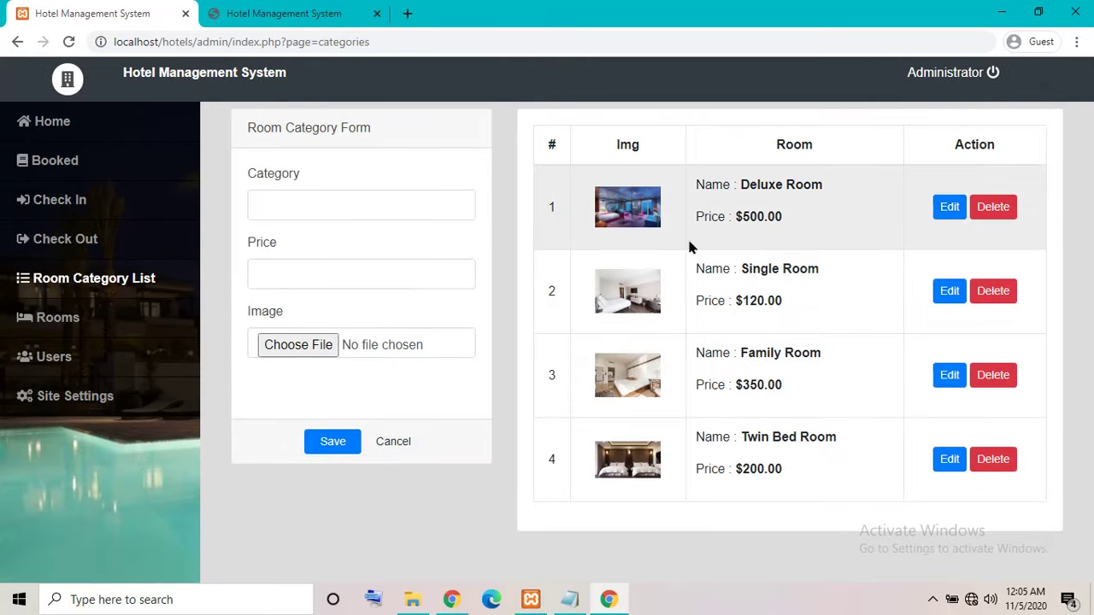
Enter 'test' as the new room category name and move on to its price.
left_click(354, 204)
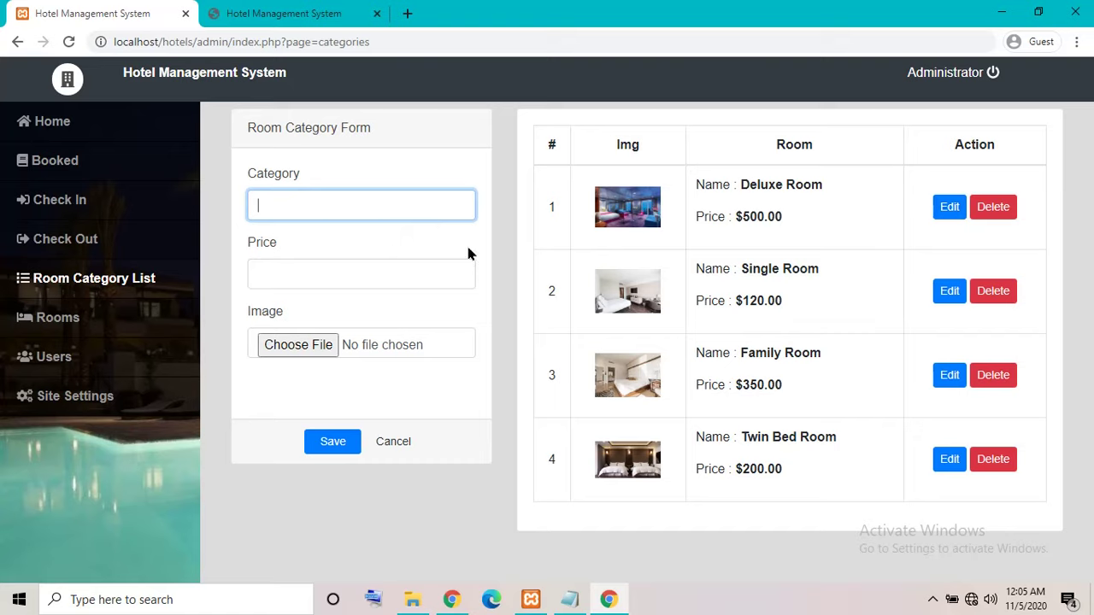
type("tes")
type("t")
key("BackSpace")
type("st")
key("Tab")
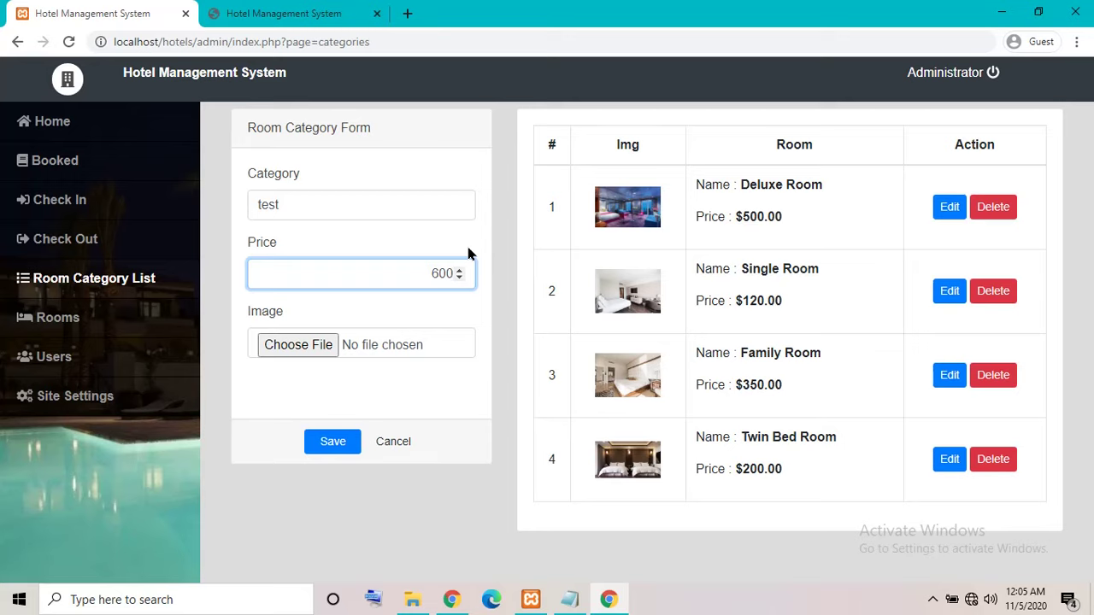
Attach the Adidas wallpaper from Pictures > Saved Pictures as the category image.
left_click(263, 342)
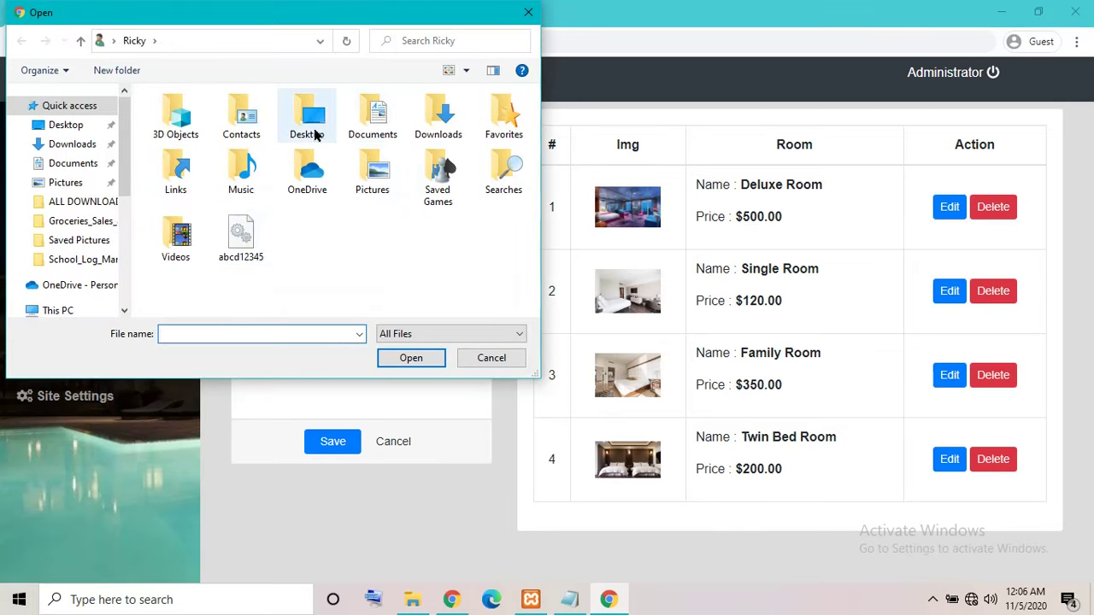
double_click(311, 126)
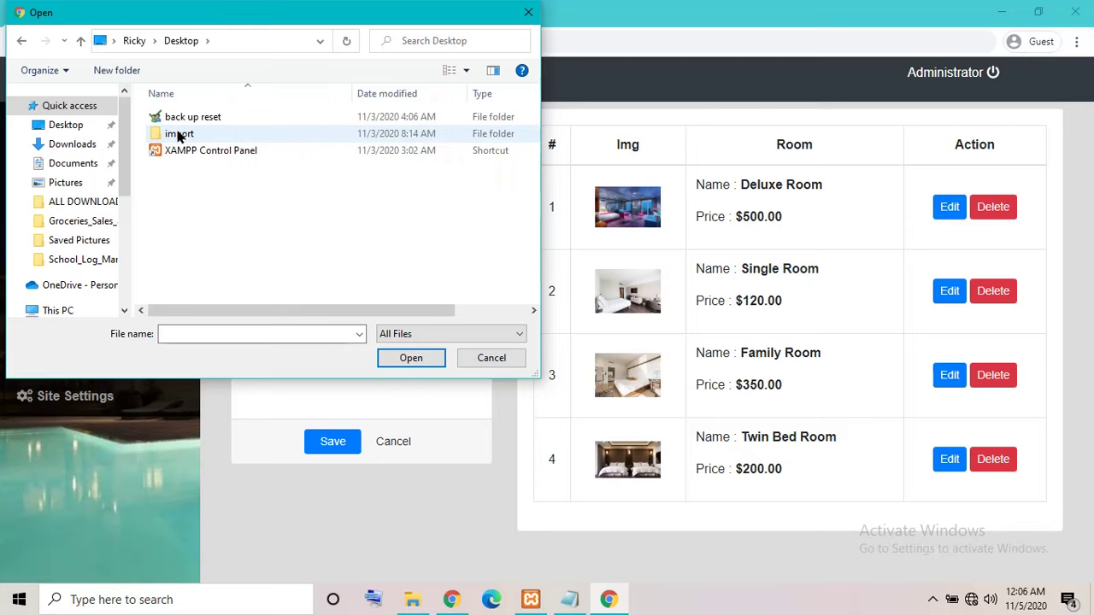
left_click(83, 180)
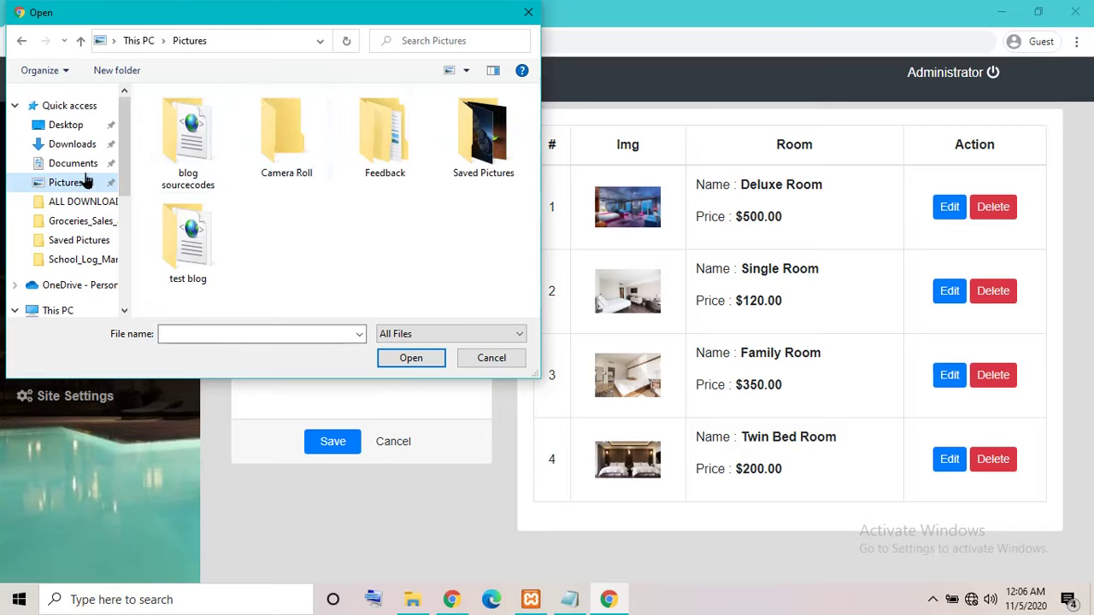
double_click(479, 166)
left_click(289, 162)
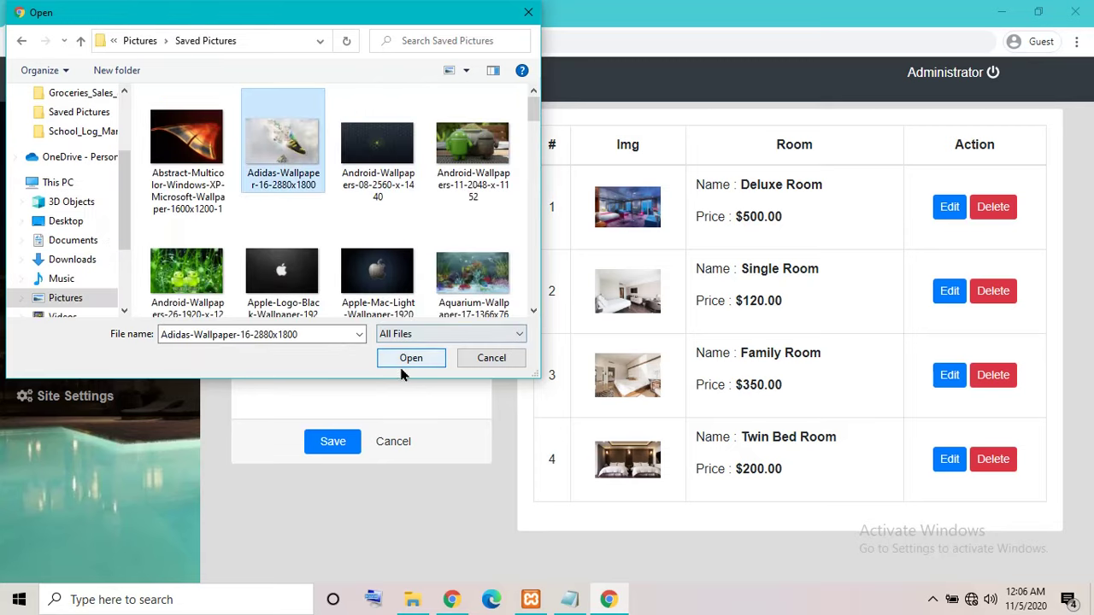
left_click(408, 358)
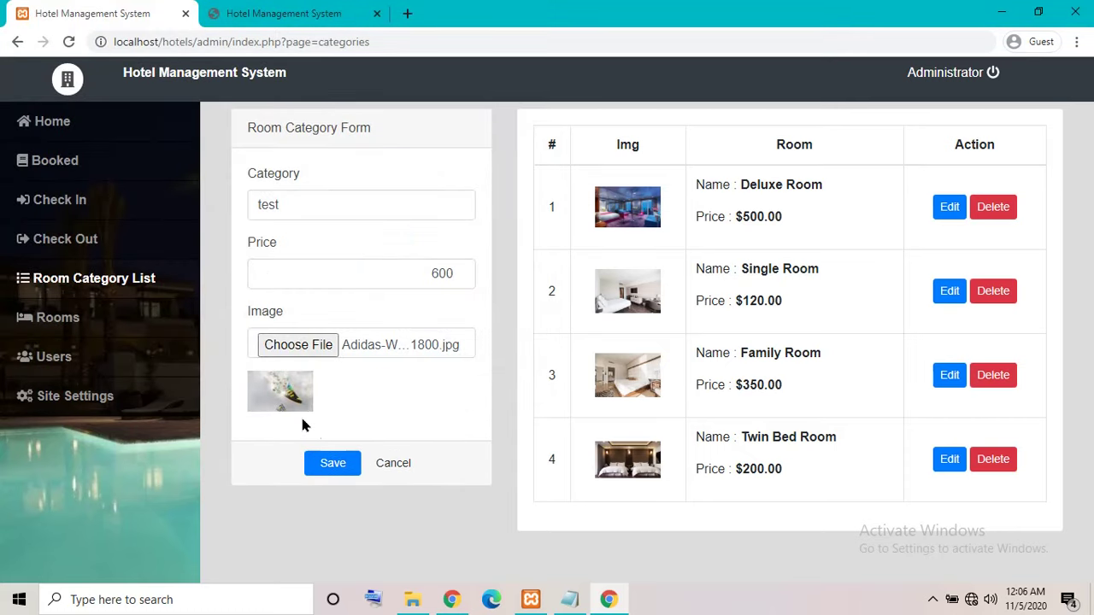
Save the test category and reload the public site to see it at $600.00 per day.
left_click(326, 469)
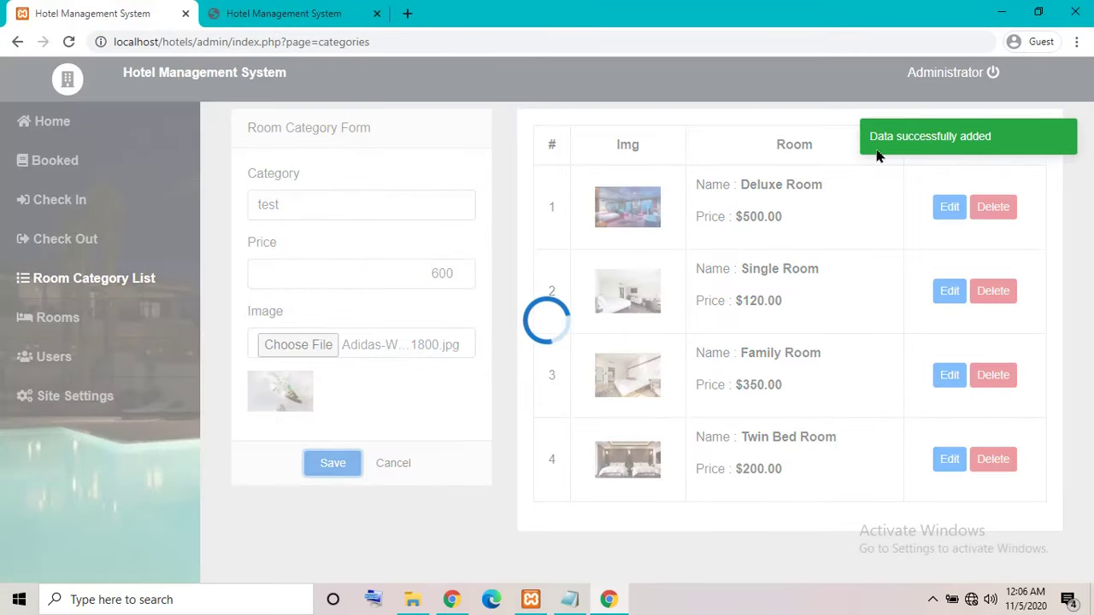
scroll(789, 276, "down", 1)
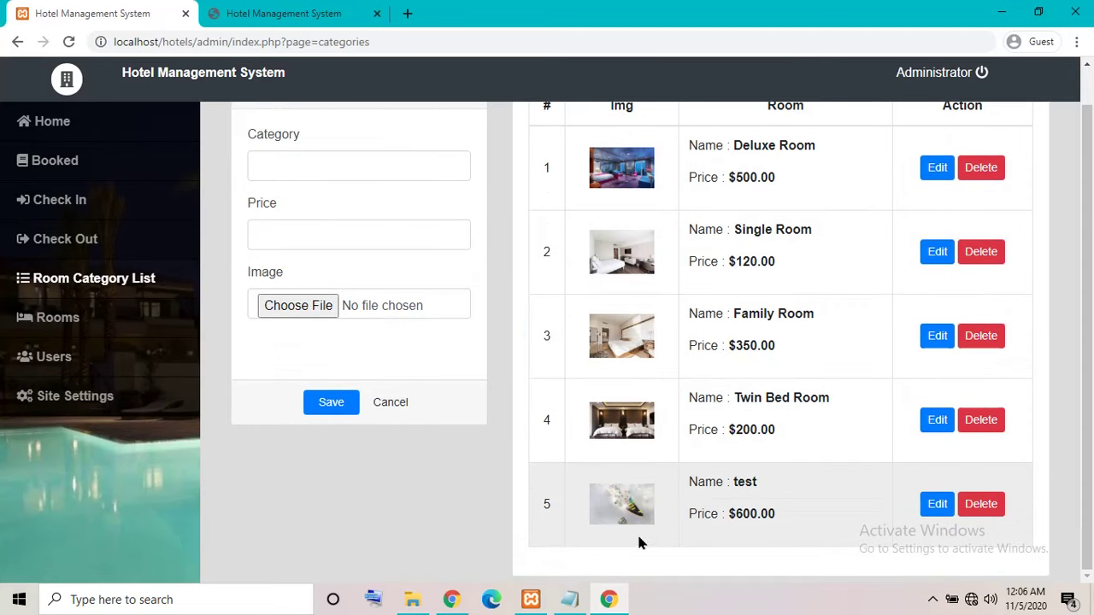
left_click(282, 13)
scroll(607, 293, "down", 10)
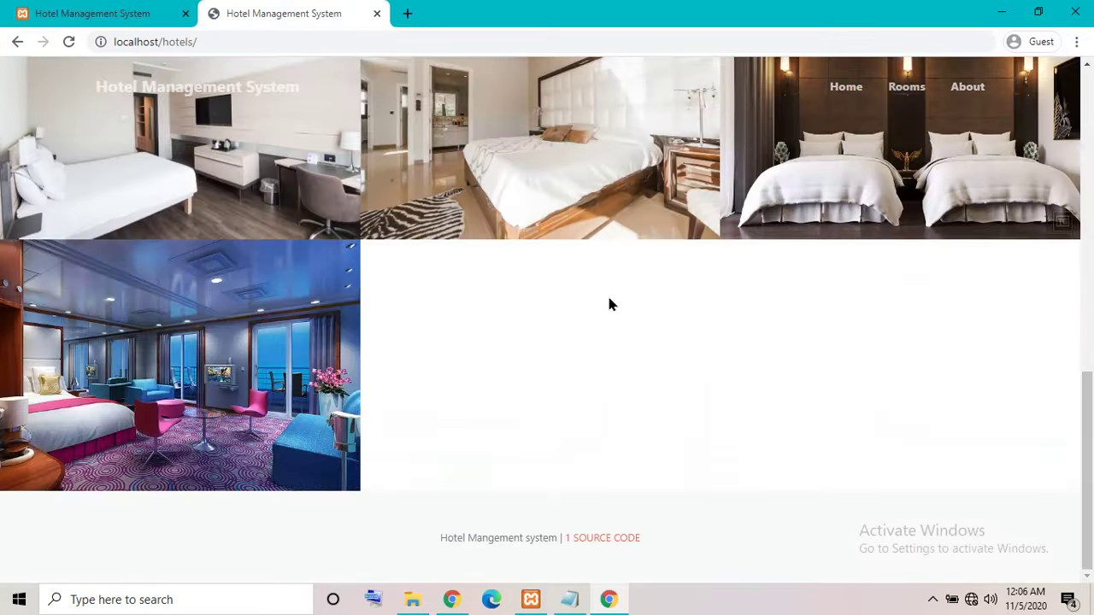
scroll(607, 293, "up", 10)
left_click(70, 41)
scroll(431, 205, "down", 10)
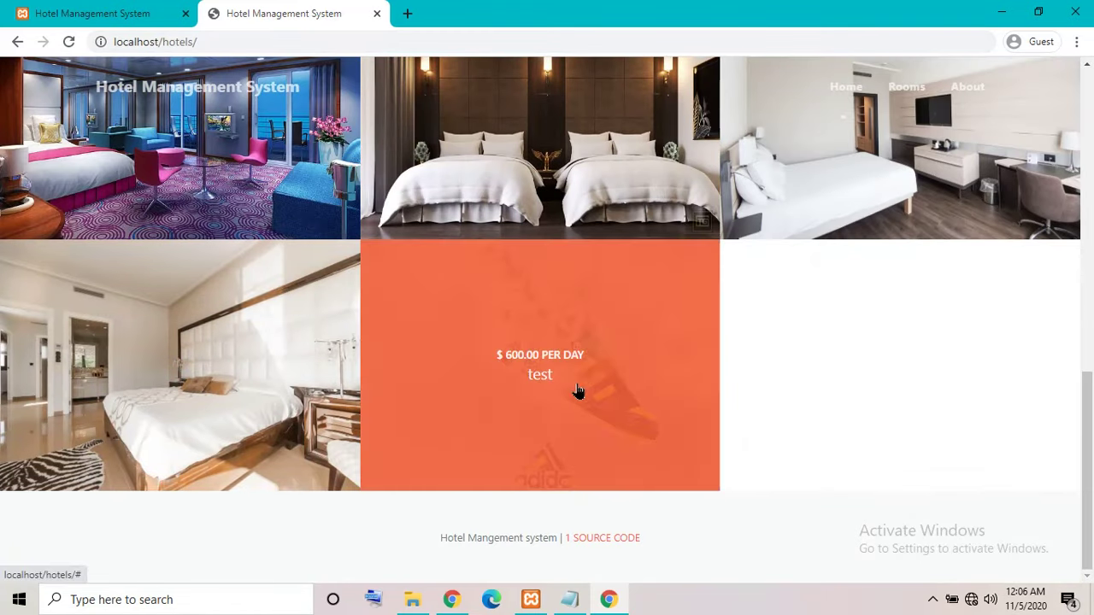
Delete the test category in the admin list and reload the public site to confirm removal.
left_click(536, 338)
key("ctrl+Tab")
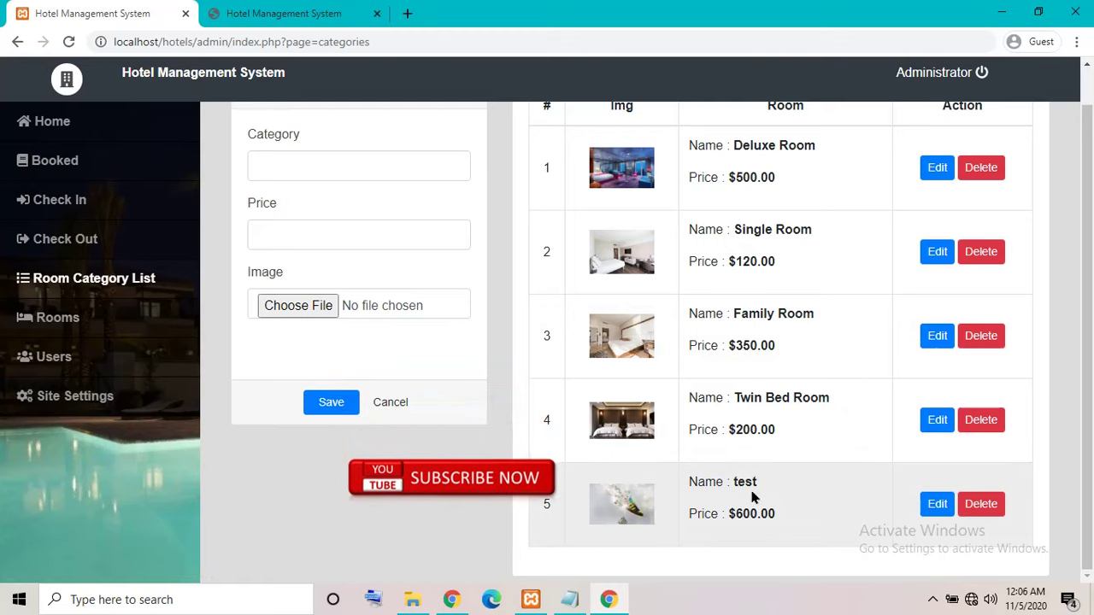
left_click(975, 503)
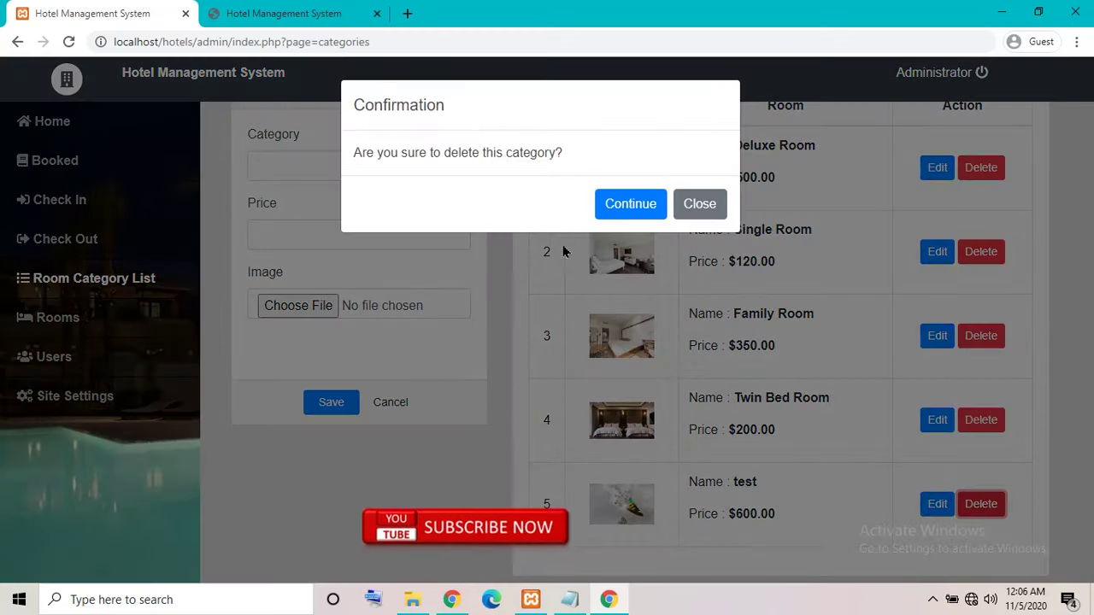
left_click(613, 204)
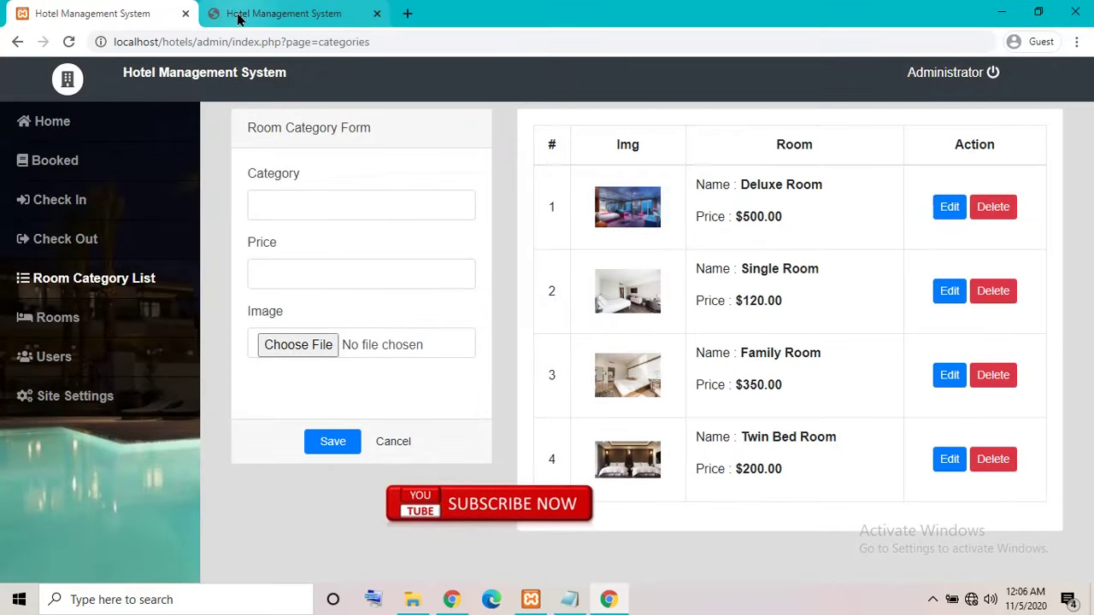
left_click(274, 14)
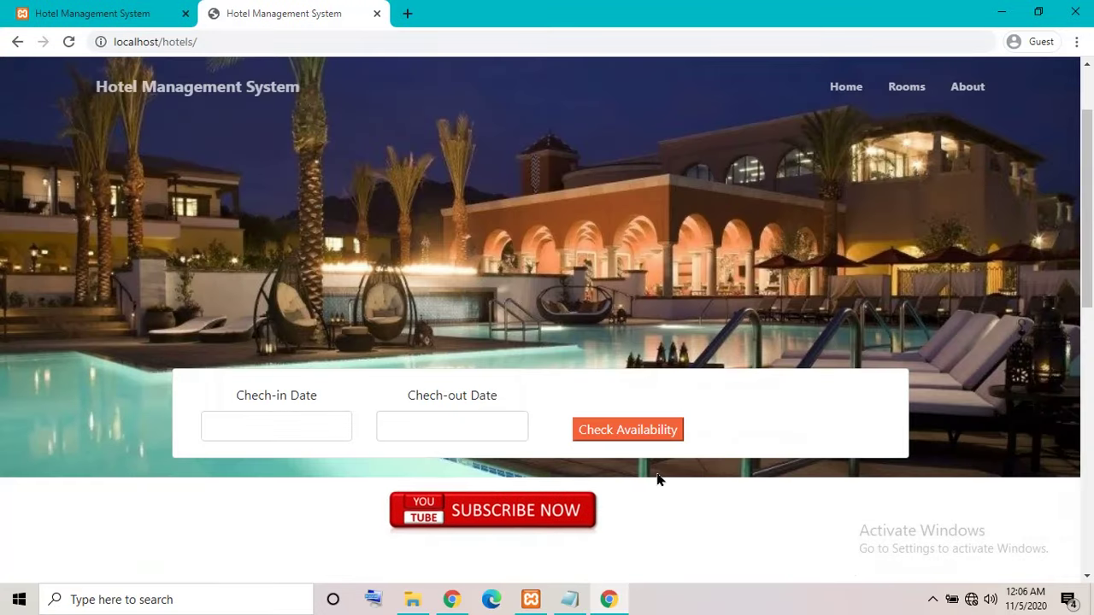
scroll(633, 462, "down", 10)
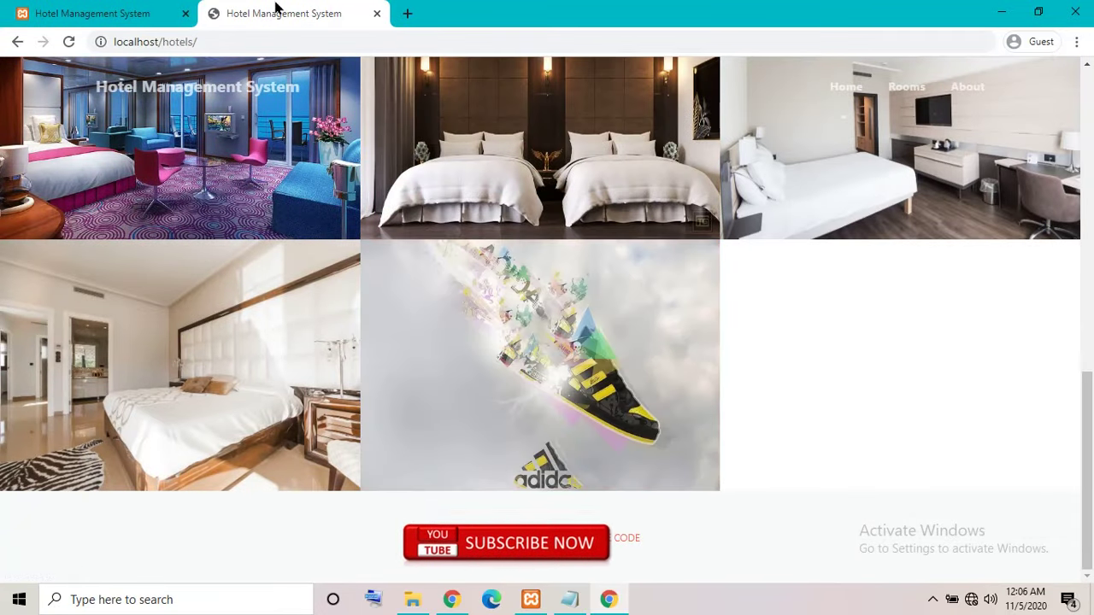
left_click(68, 41)
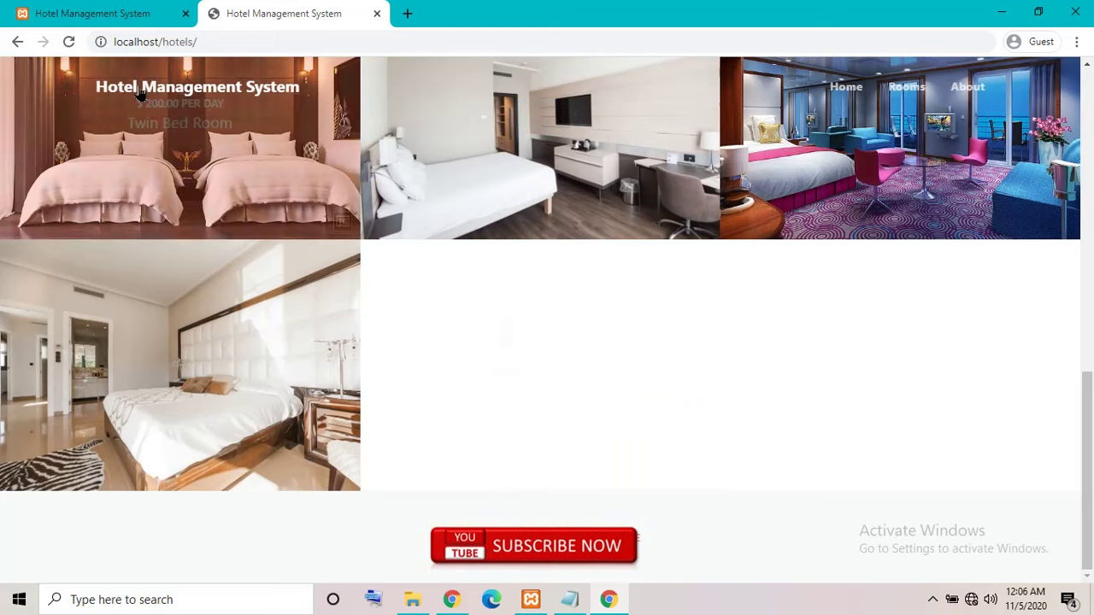
On the admin Rooms page, check the Room Form dropdowns, leaving Deluxe Room and Available.
left_click(60, 11)
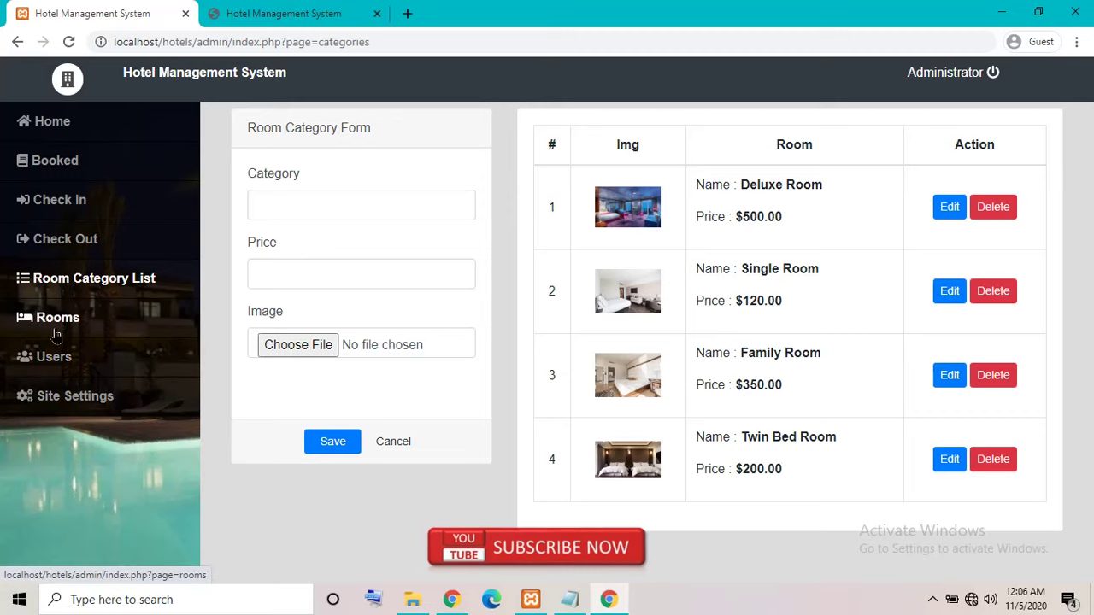
left_click(62, 327)
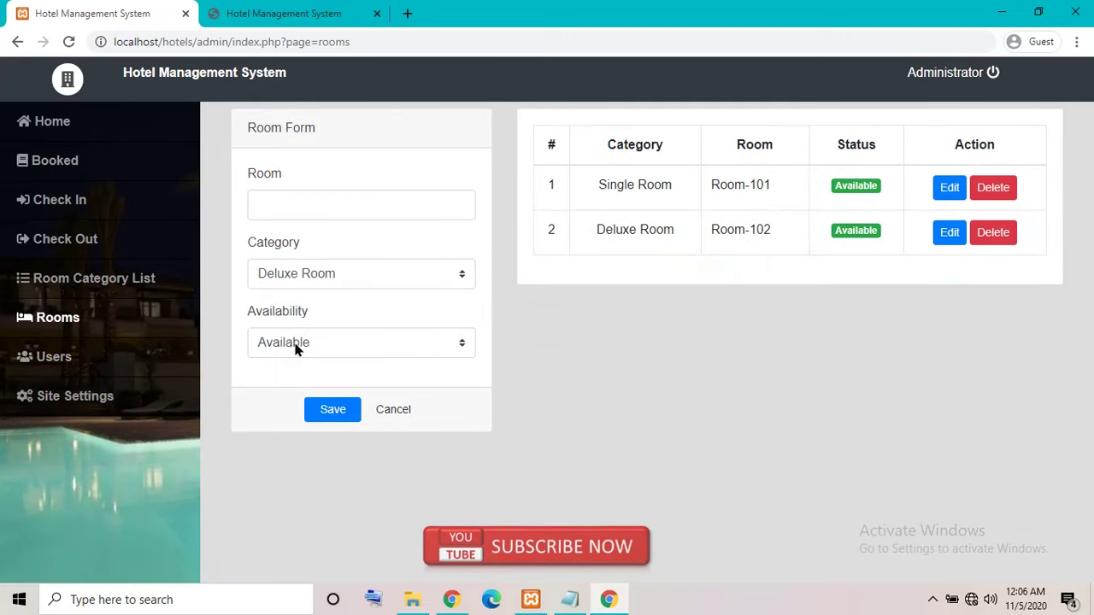
left_click(321, 204)
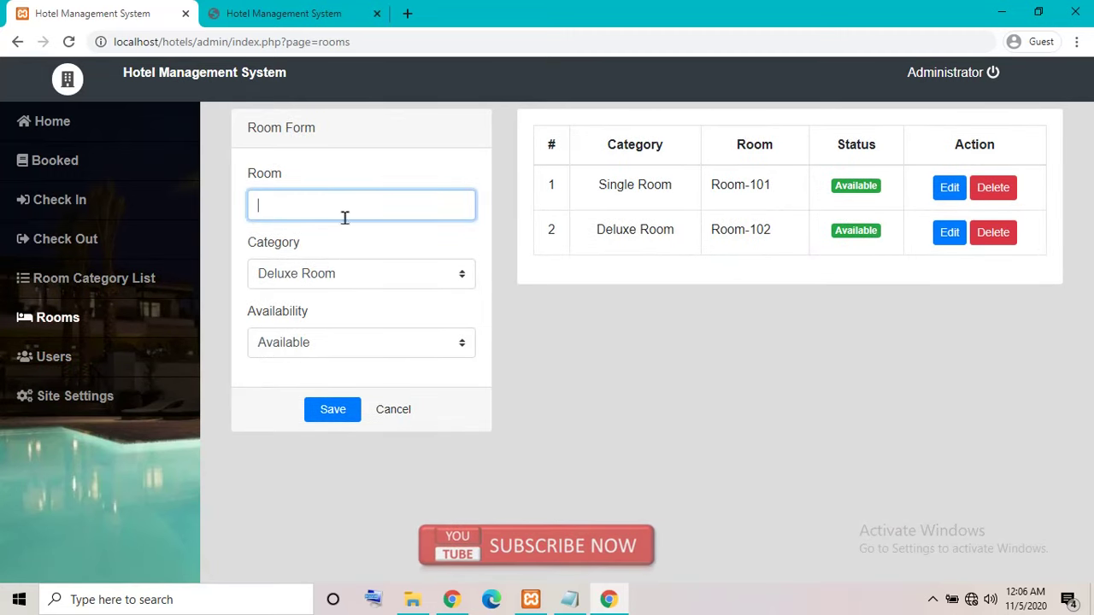
left_click(393, 274)
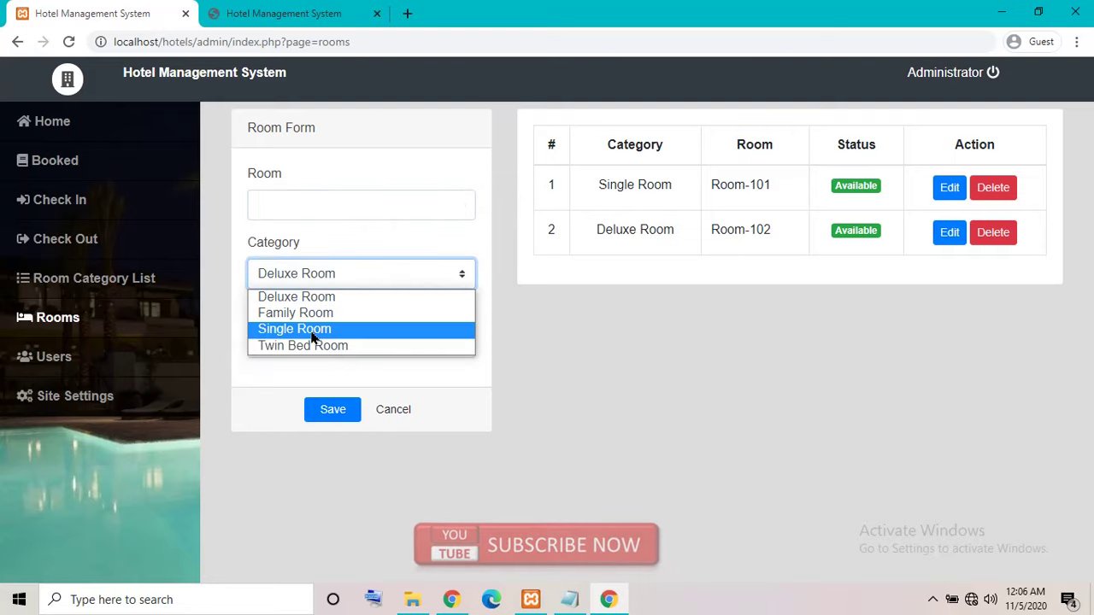
left_click(521, 325)
left_click(442, 344)
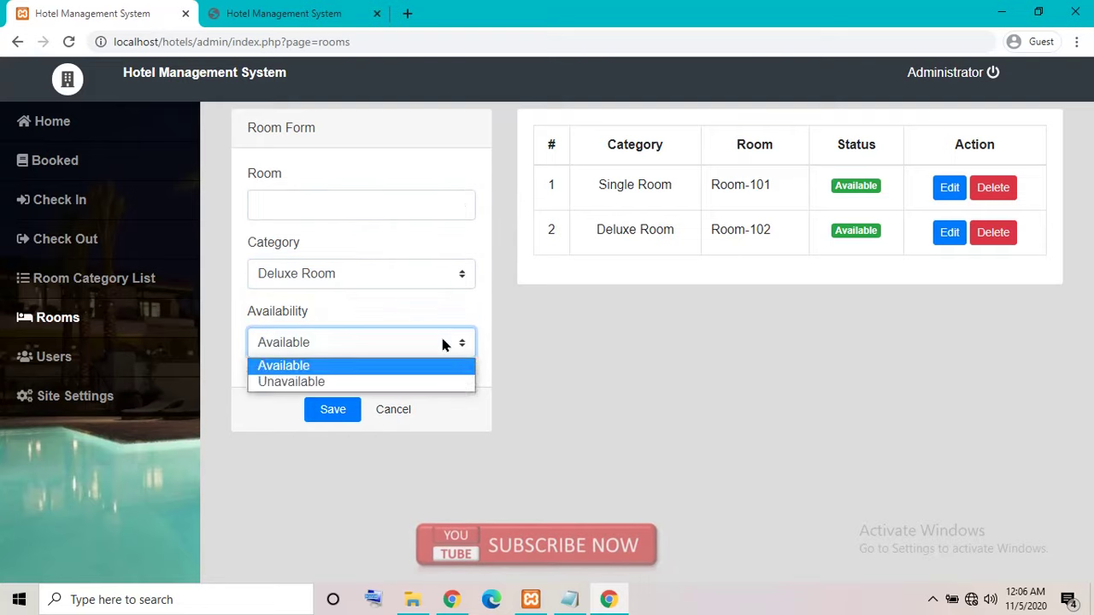
left_click(559, 366)
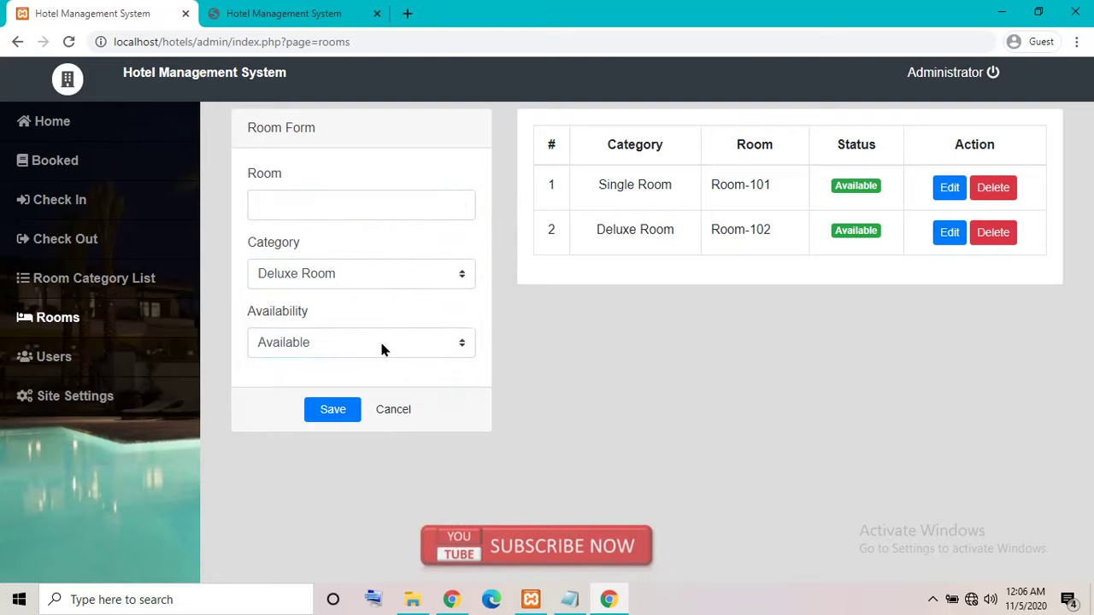
left_click(53, 356)
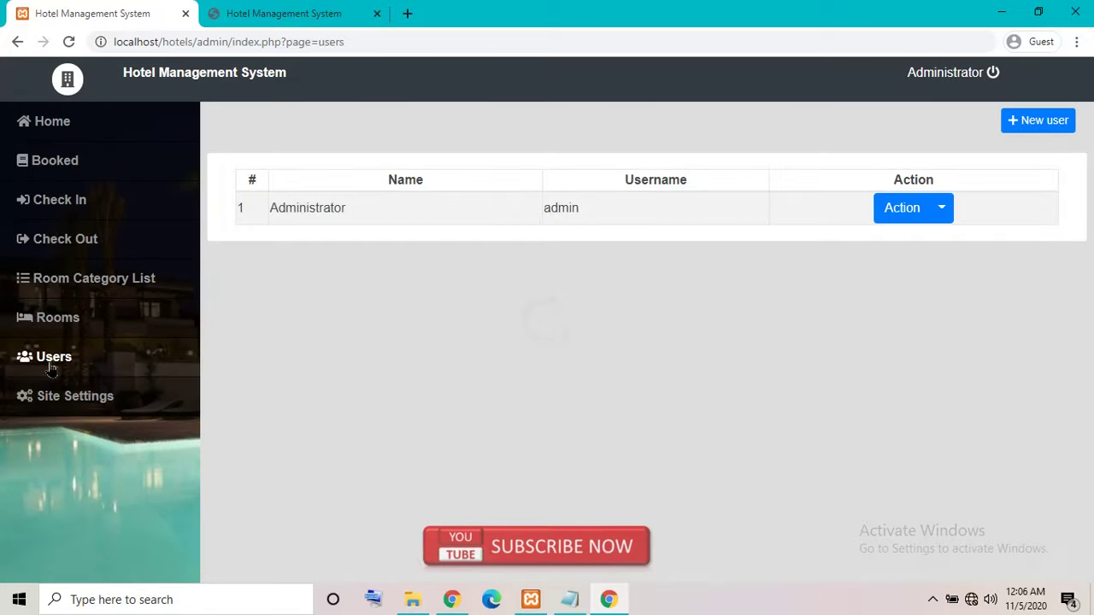
Create a user with name 'test', username 'test', a password, and User Type set to User.
left_click(1037, 120)
left_click(492, 197)
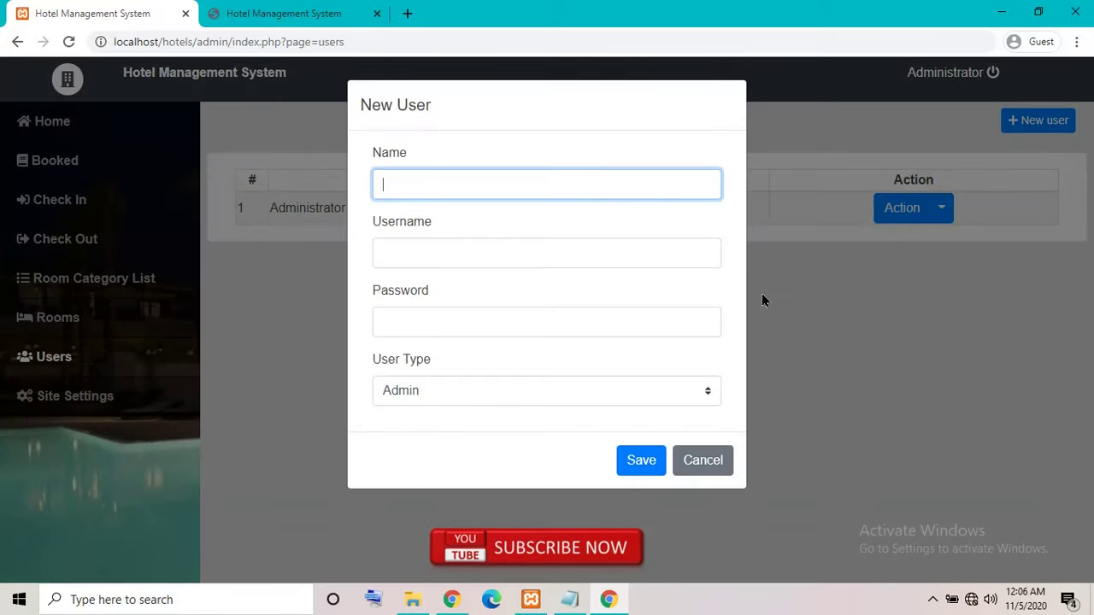
type("test")
key("Tab")
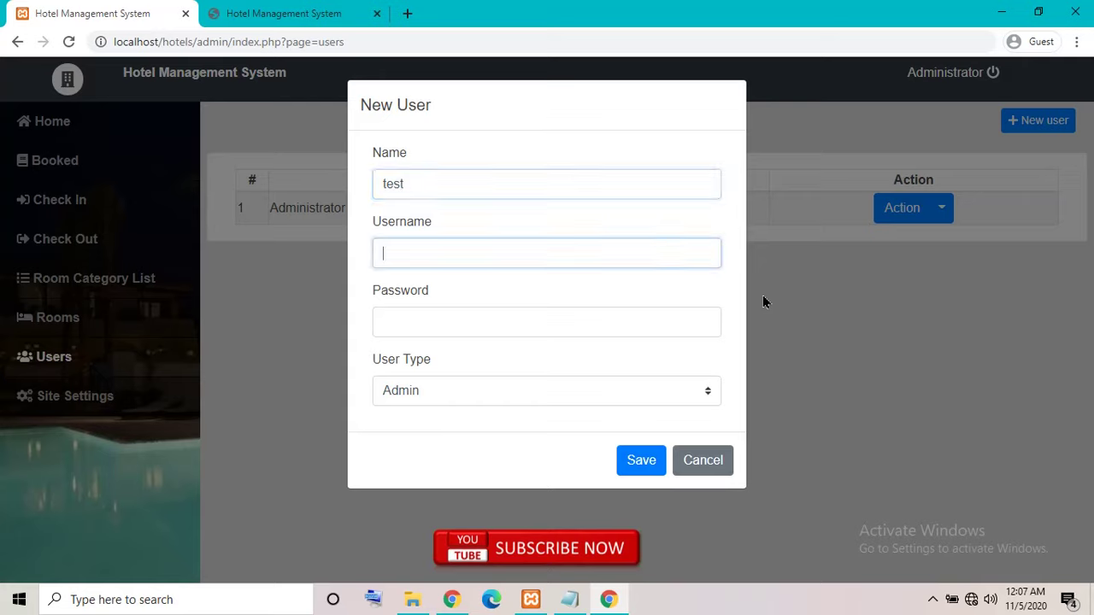
type("test")
key("Tab")
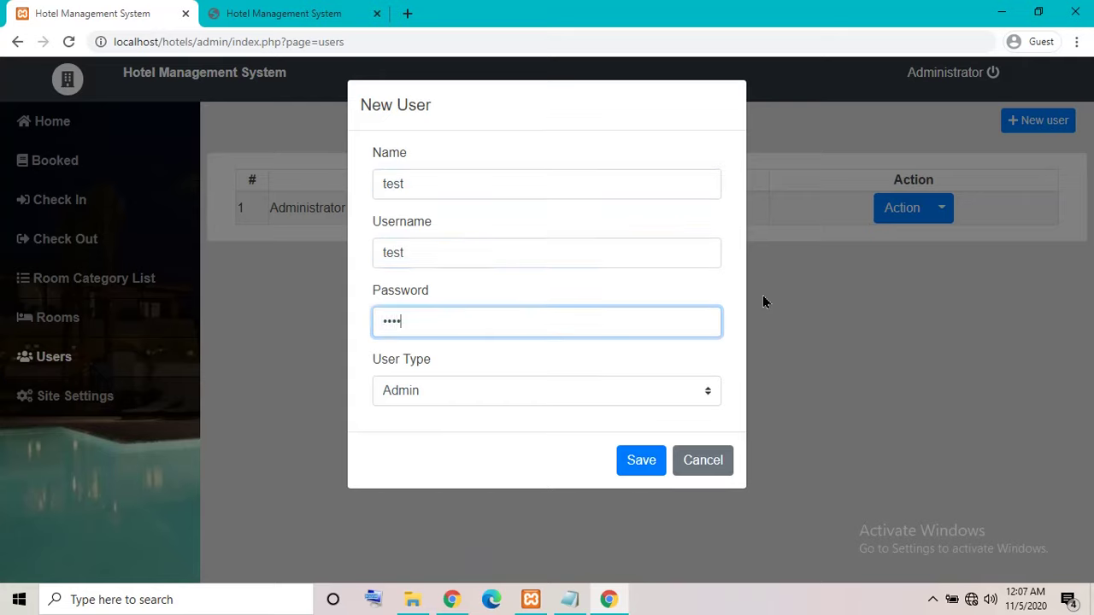
left_click(637, 391)
left_click(446, 436)
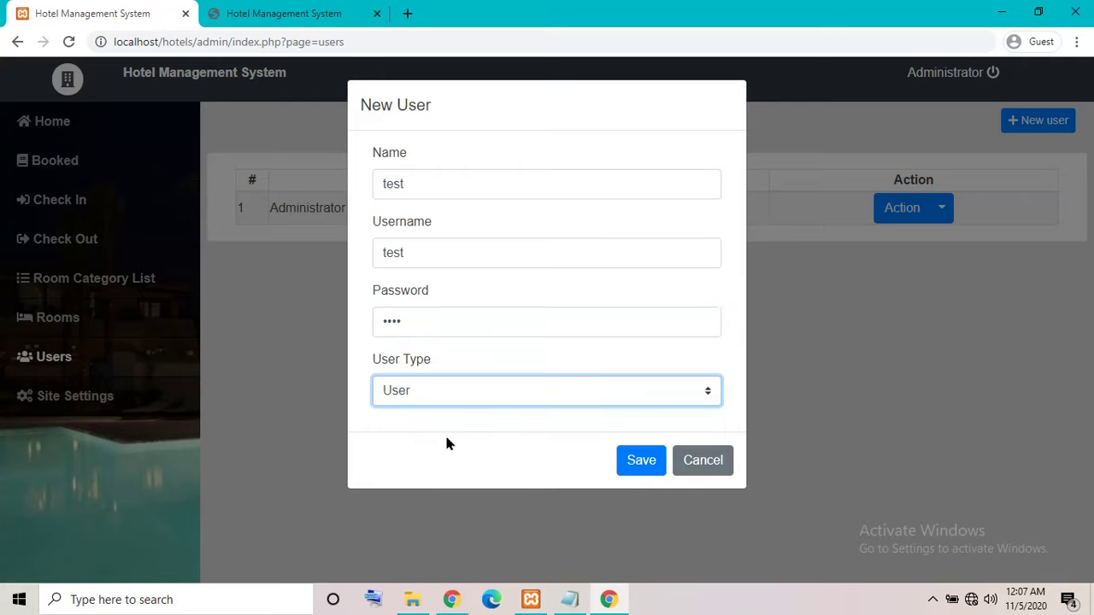
left_click(641, 461)
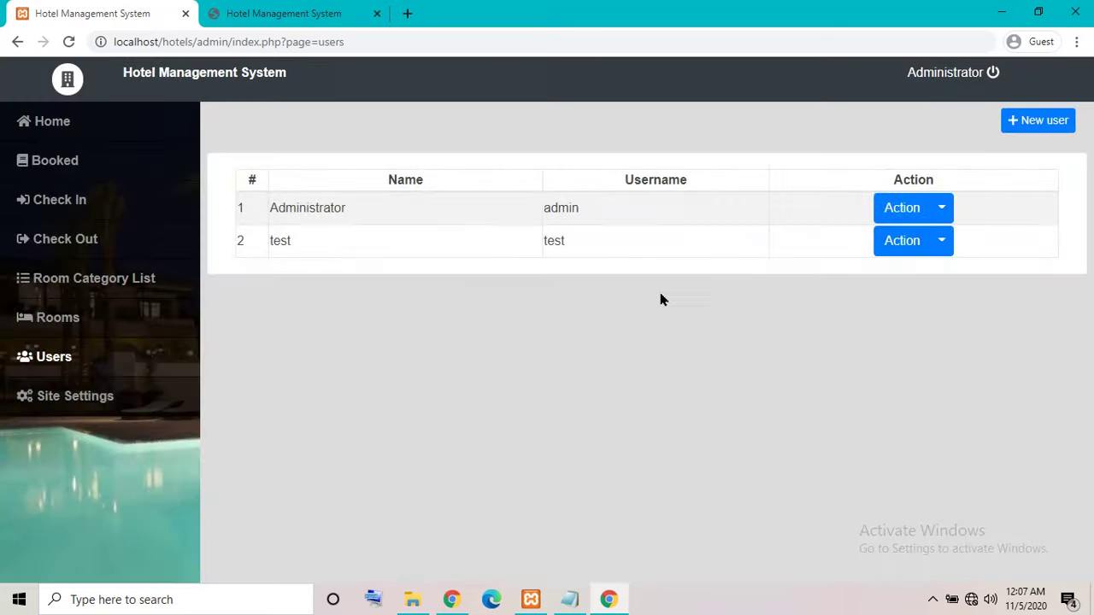
Log out of the administrator account and sign in with the test account.
left_click(956, 82)
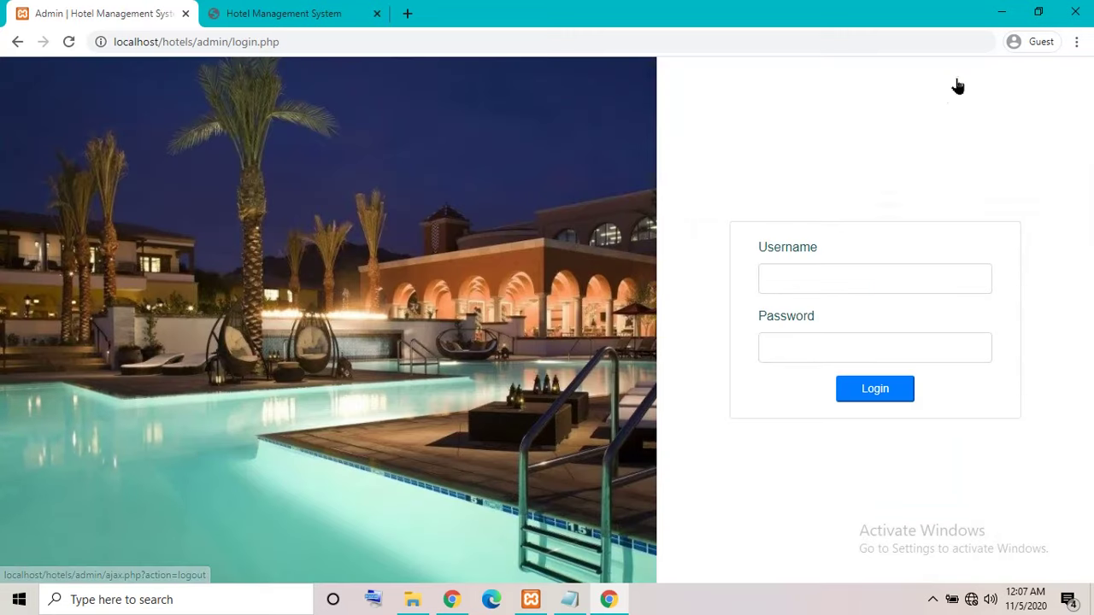
left_click(821, 273)
type("t")
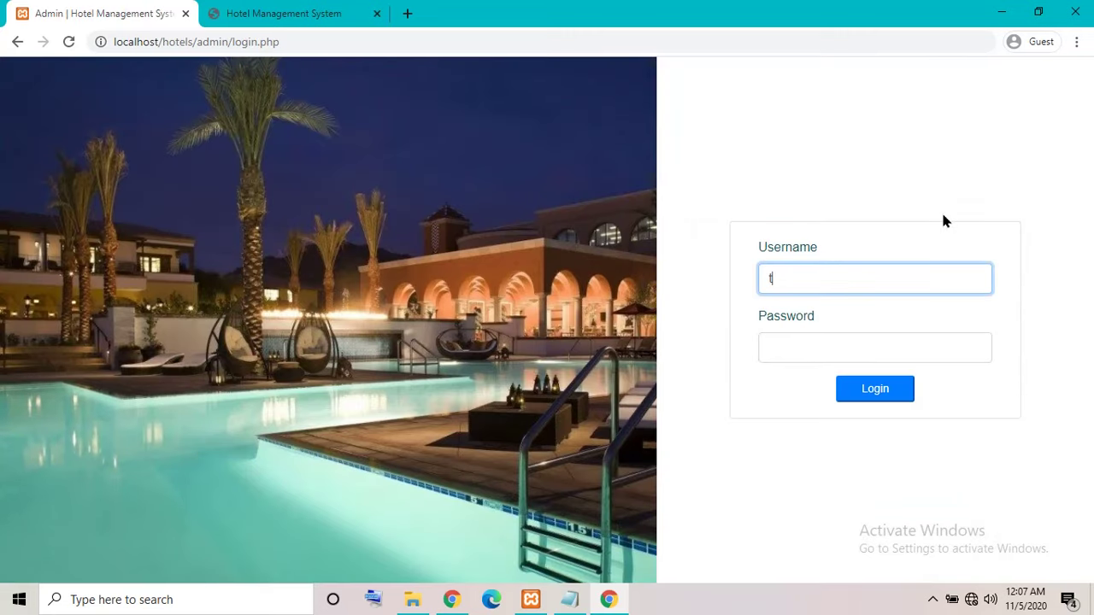
type("est")
key("Tab")
type("t")
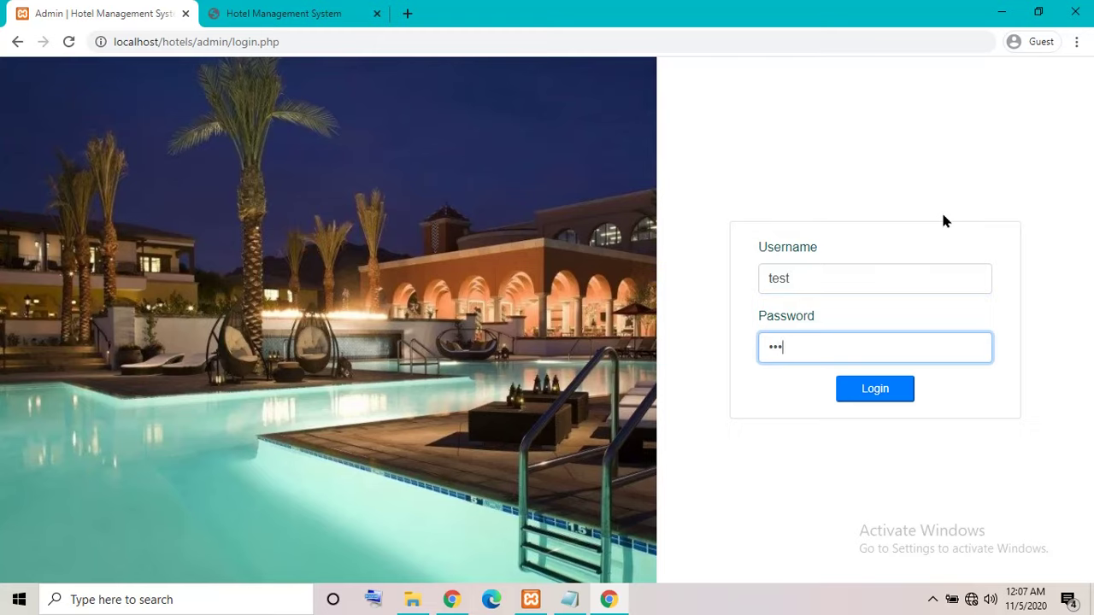
left_click(875, 393)
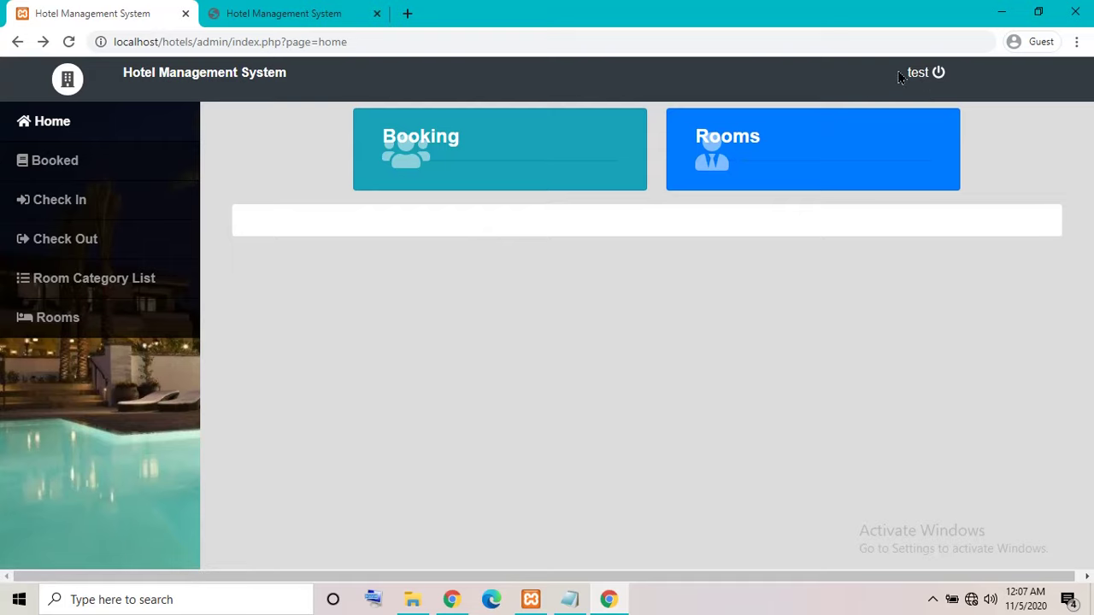
Browse the Booked, Check In, Check Out, Rooms and Room Category pages, ending on Booked.
double_click(158, 73)
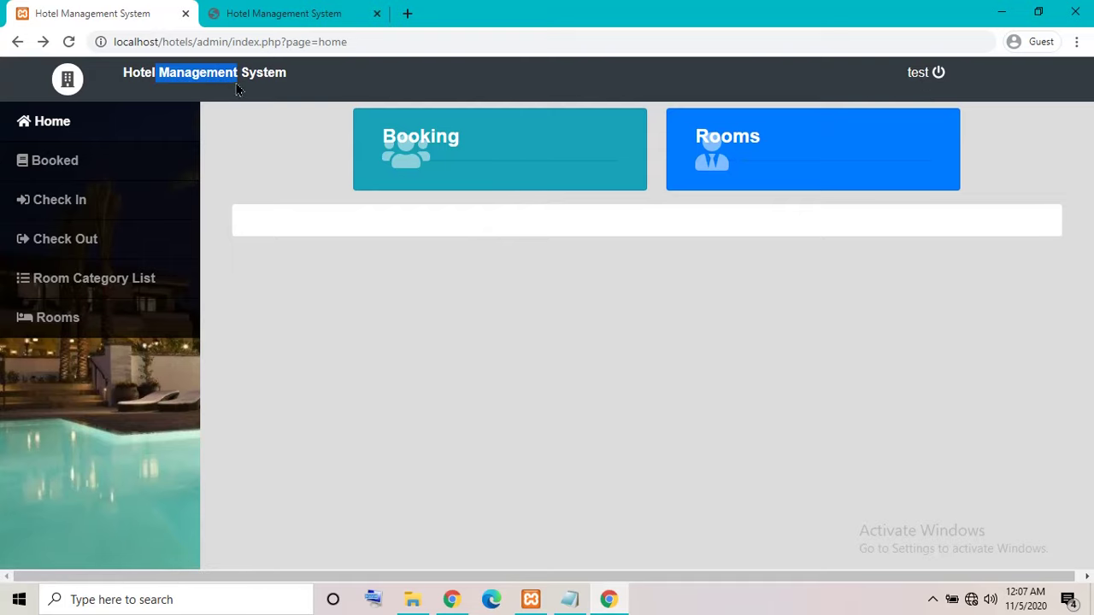
left_click(85, 167)
left_click(68, 200)
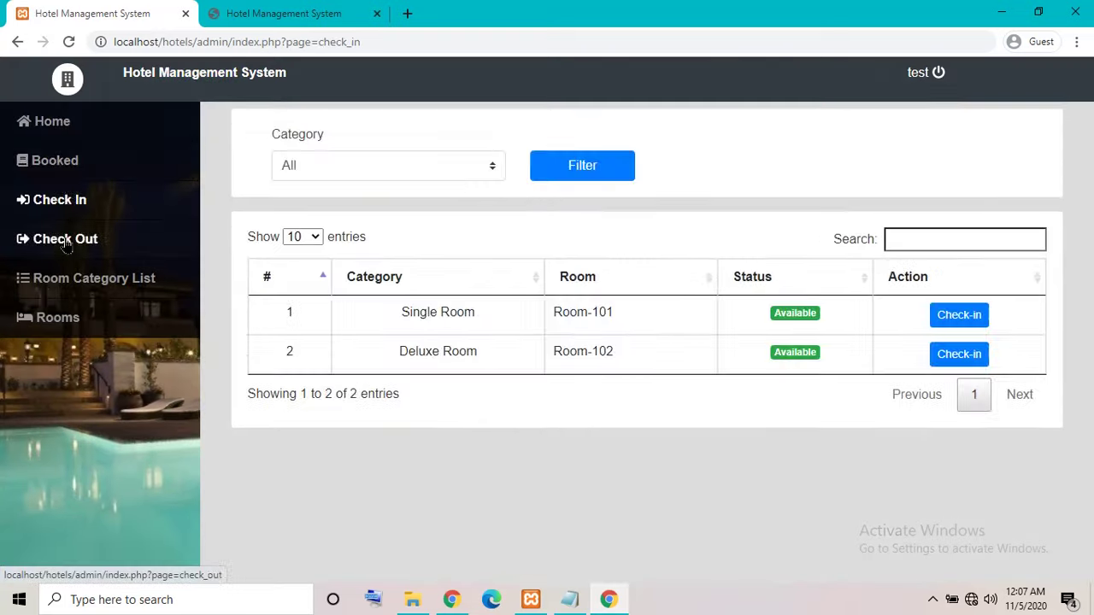
left_click(58, 241)
left_click(58, 317)
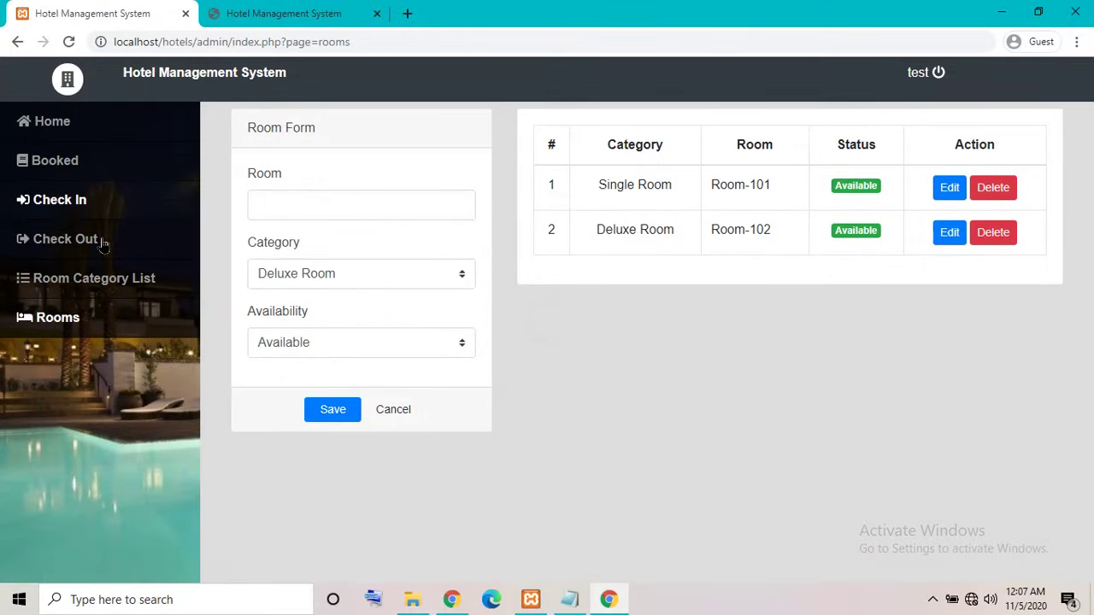
left_click(50, 286)
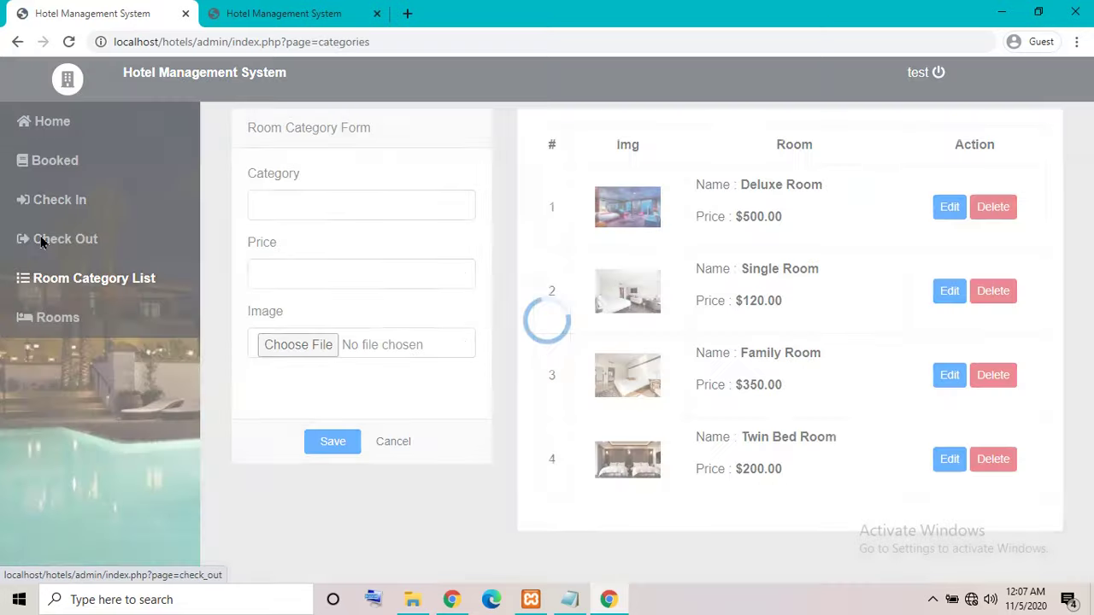
left_click(43, 239)
left_click(59, 164)
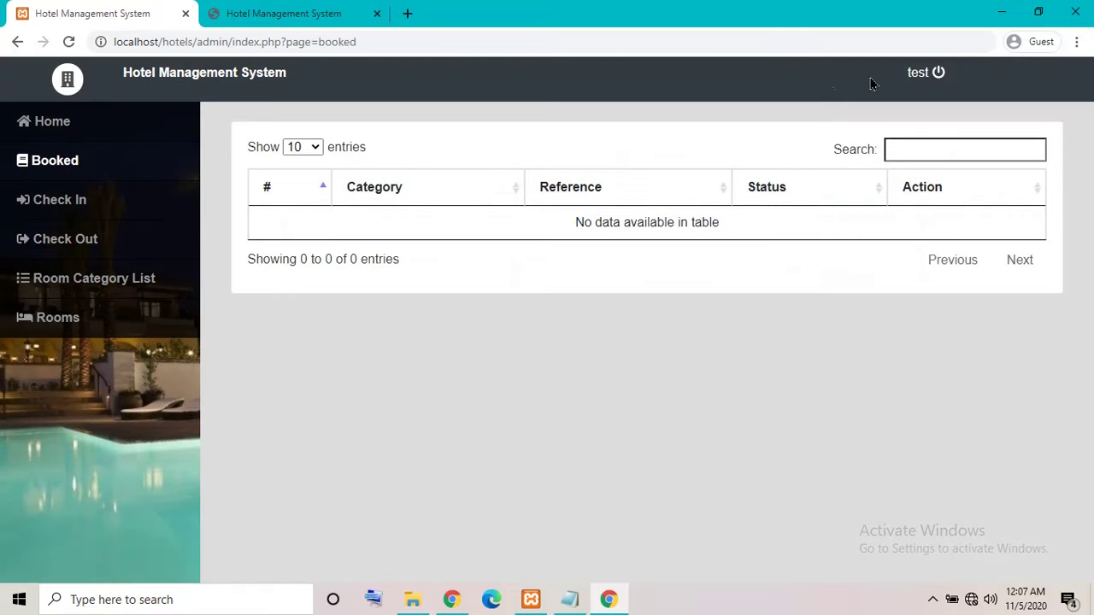
Log out of the test account and sign back in as admin.
left_click(921, 86)
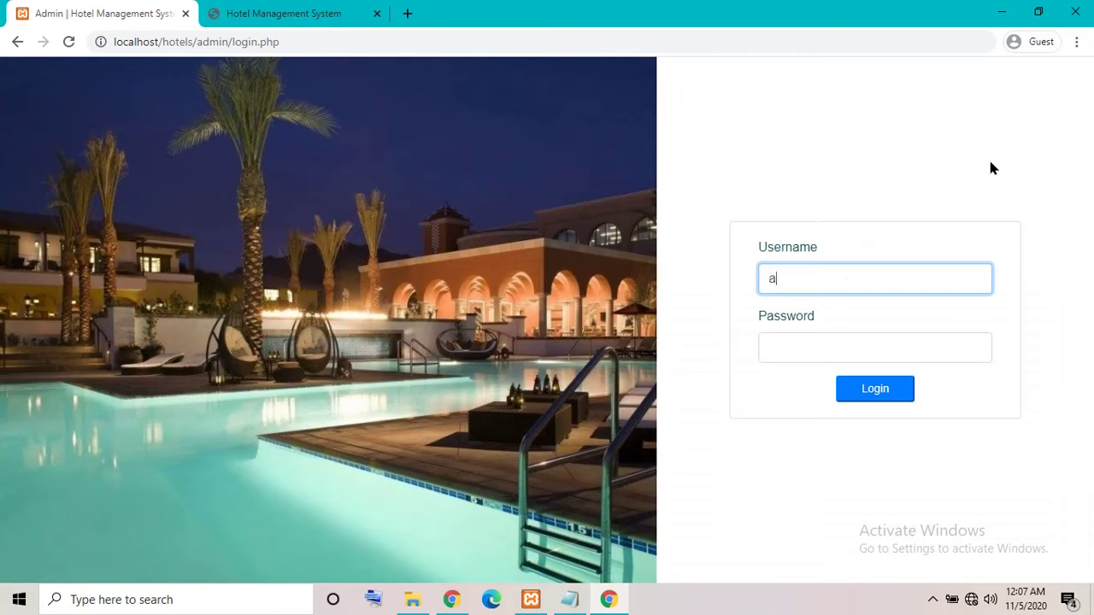
type("admin")
key("Tab")
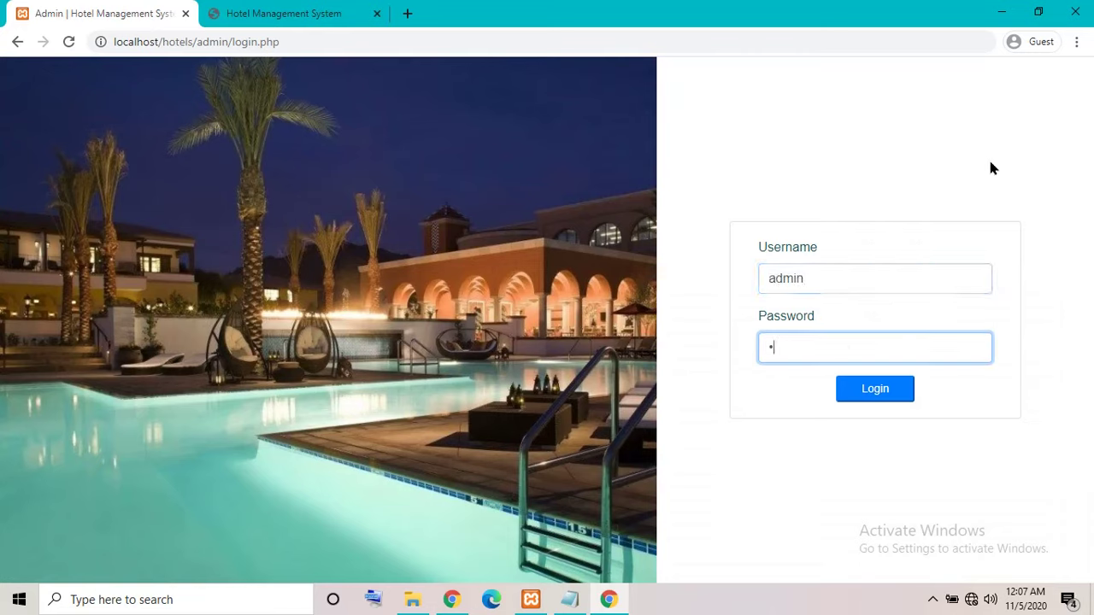
type("admin123")
left_click(874, 389)
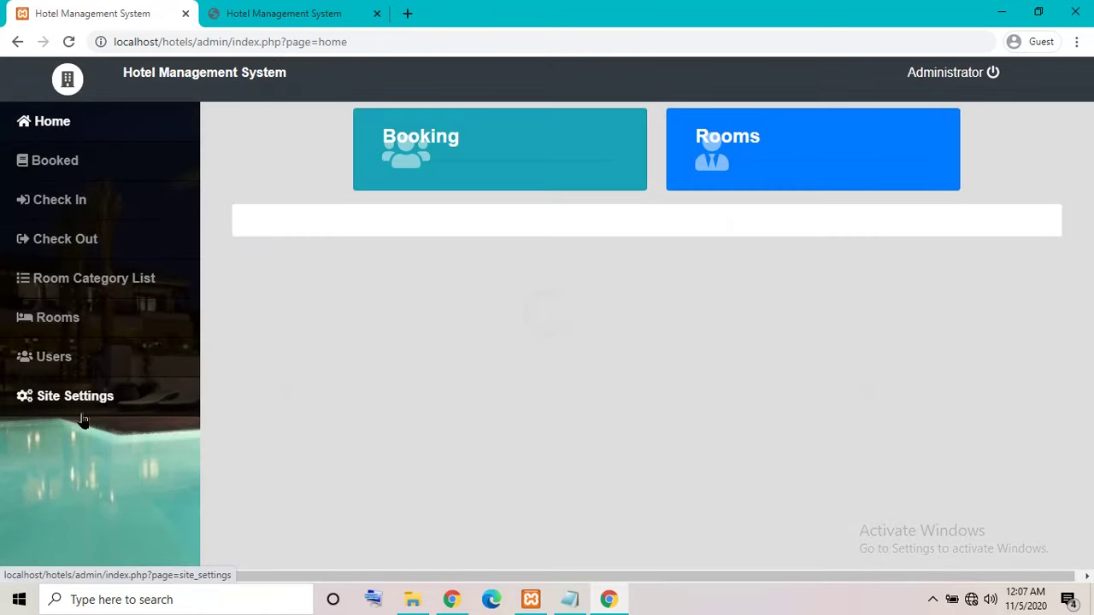
Open Site Settings and compare it against the public front page.
left_click(53, 397)
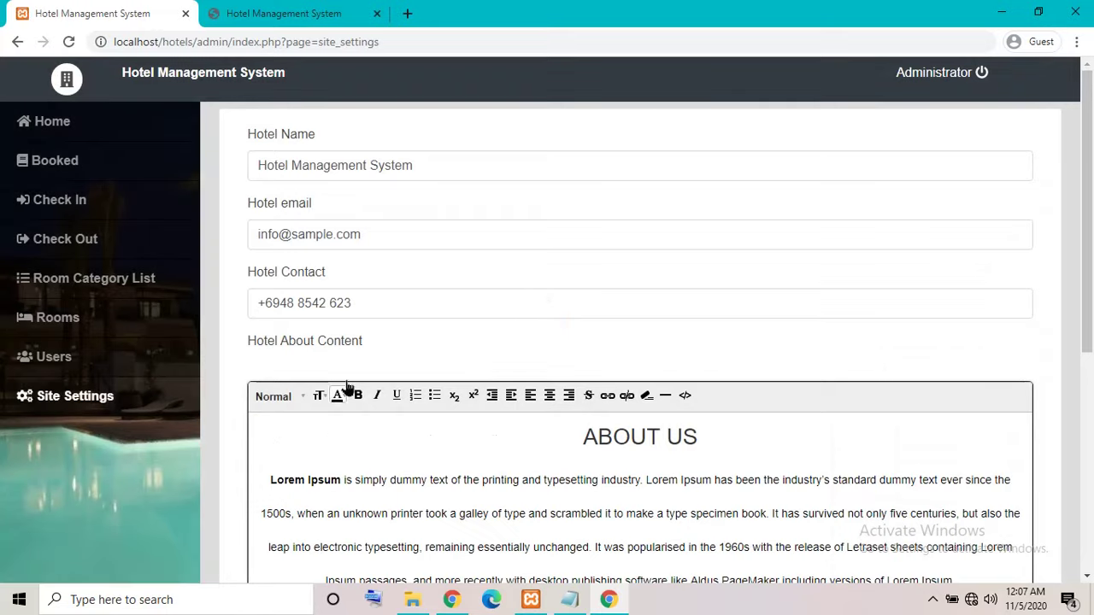
scroll(347, 380, "down", 5)
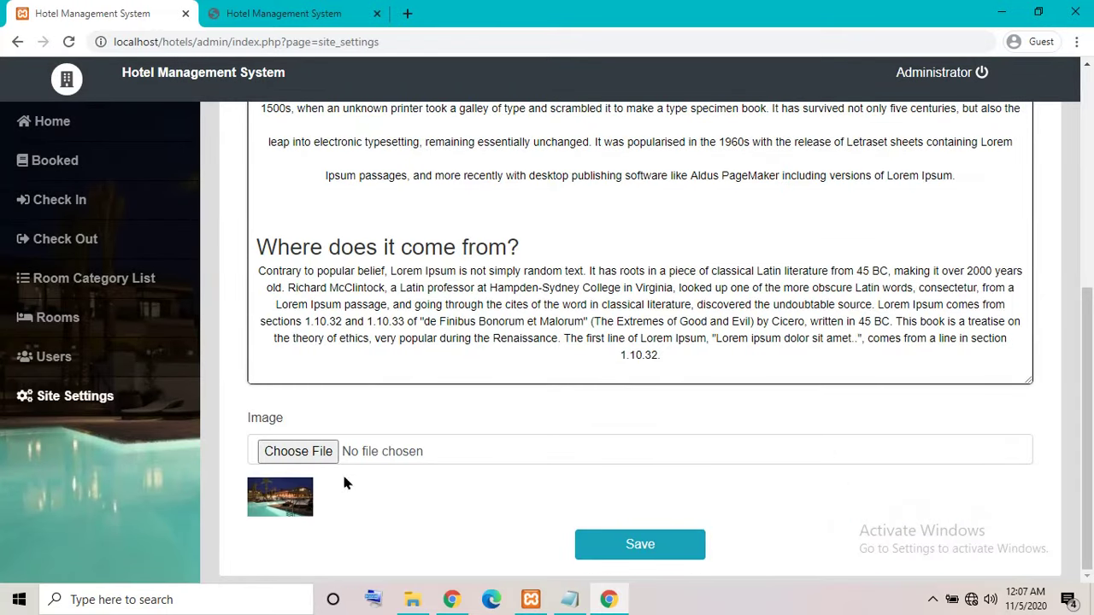
left_click(282, 13)
scroll(457, 248, "up", 10)
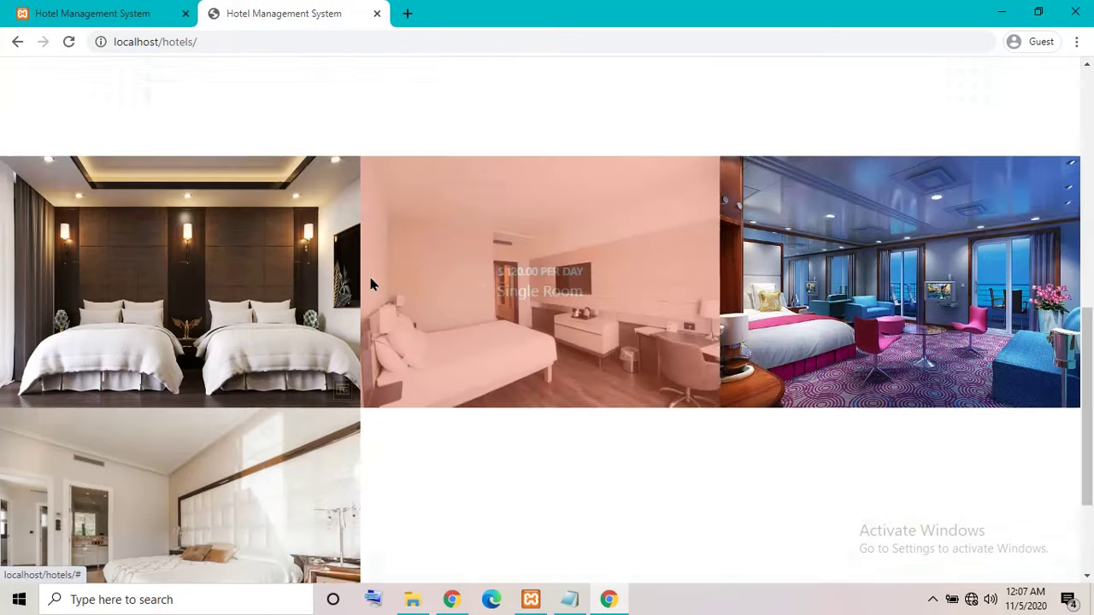
left_click(175, 14)
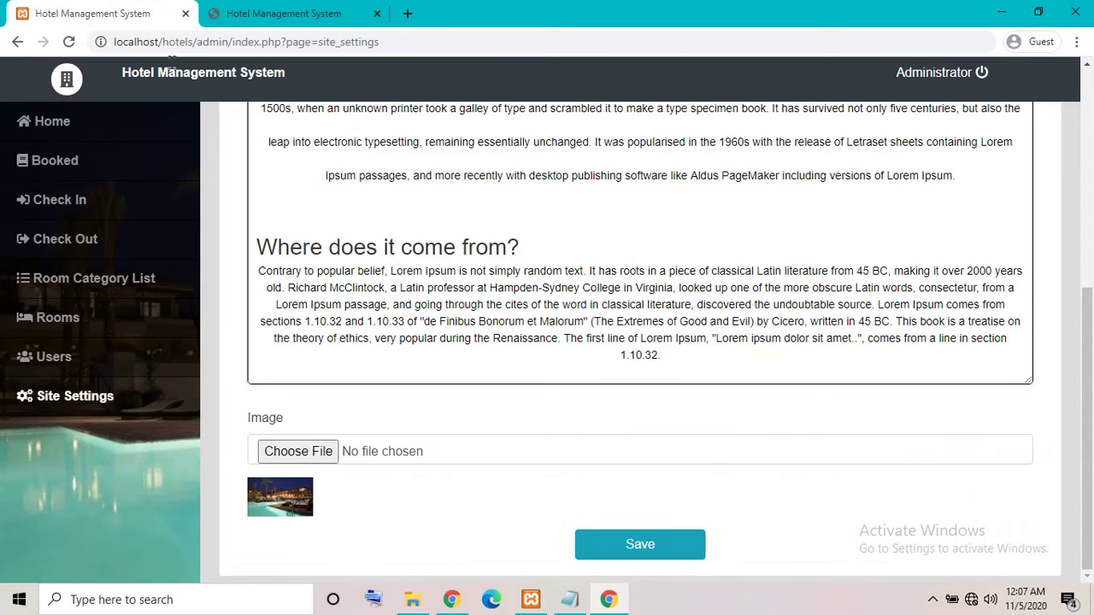
Set the site image to Apple-Mac-Light-Wallpaper-1920x1200.jpg, save, and view the front page.
left_click(301, 451)
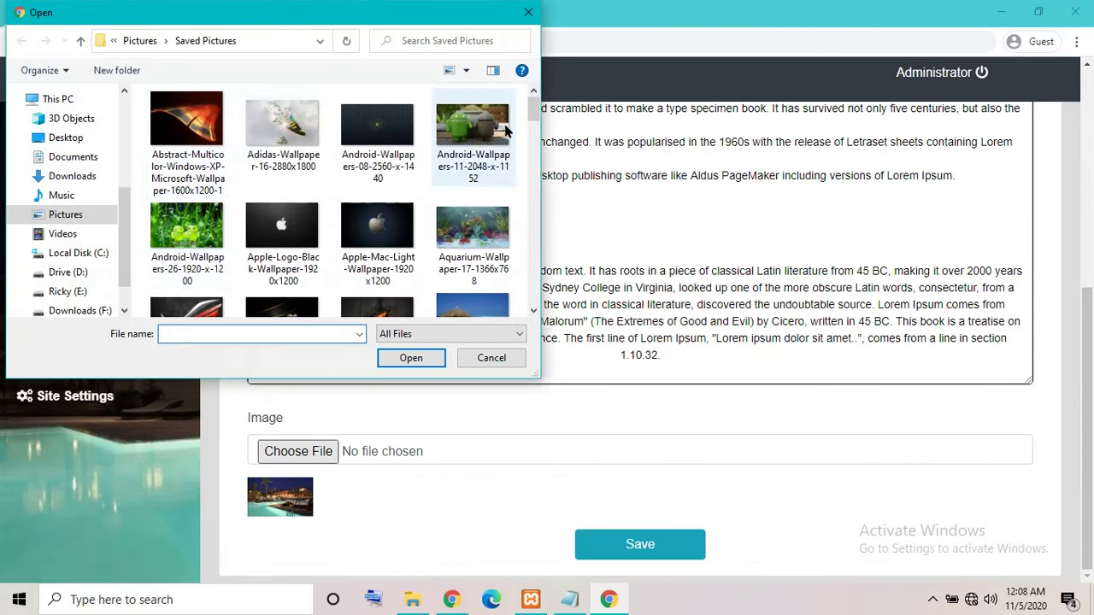
scroll(430, 214, "down", 2)
scroll(430, 214, "up", 1)
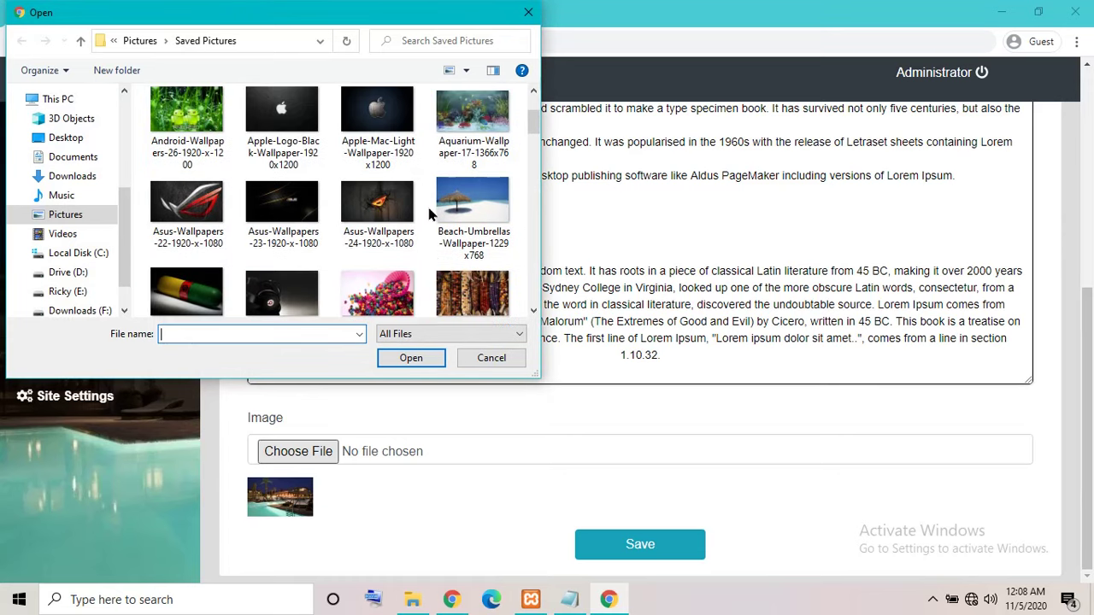
left_click(376, 129)
left_click(408, 359)
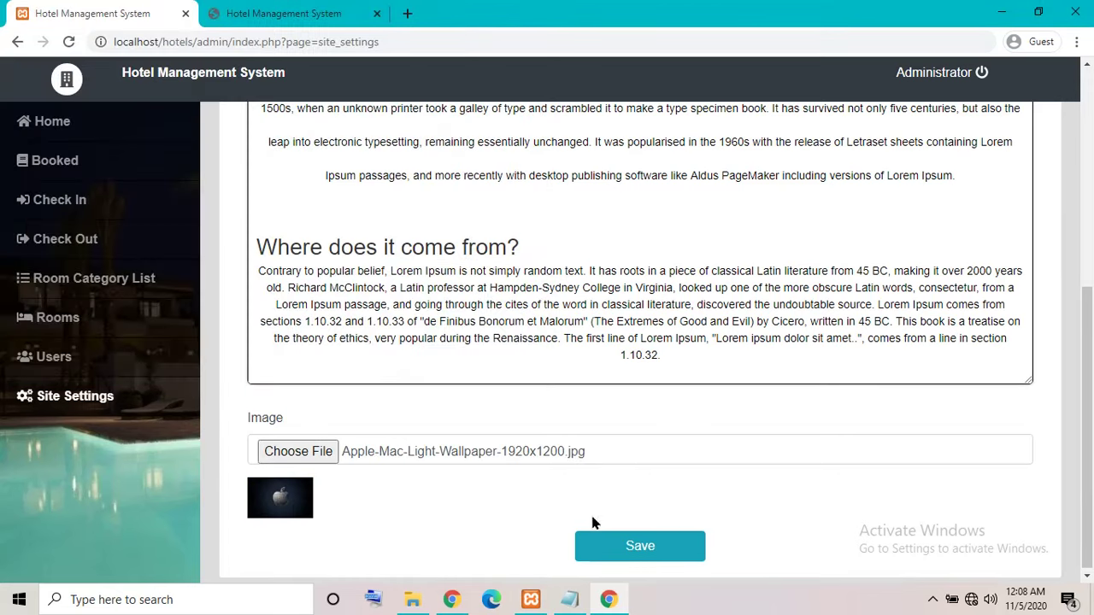
left_click(615, 552)
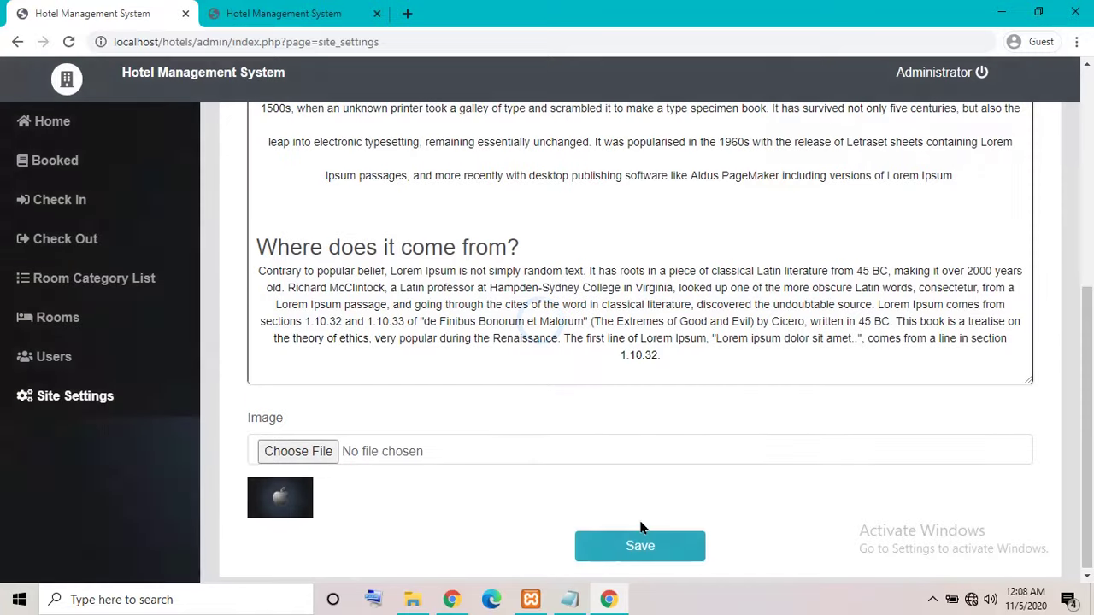
left_click(272, 19)
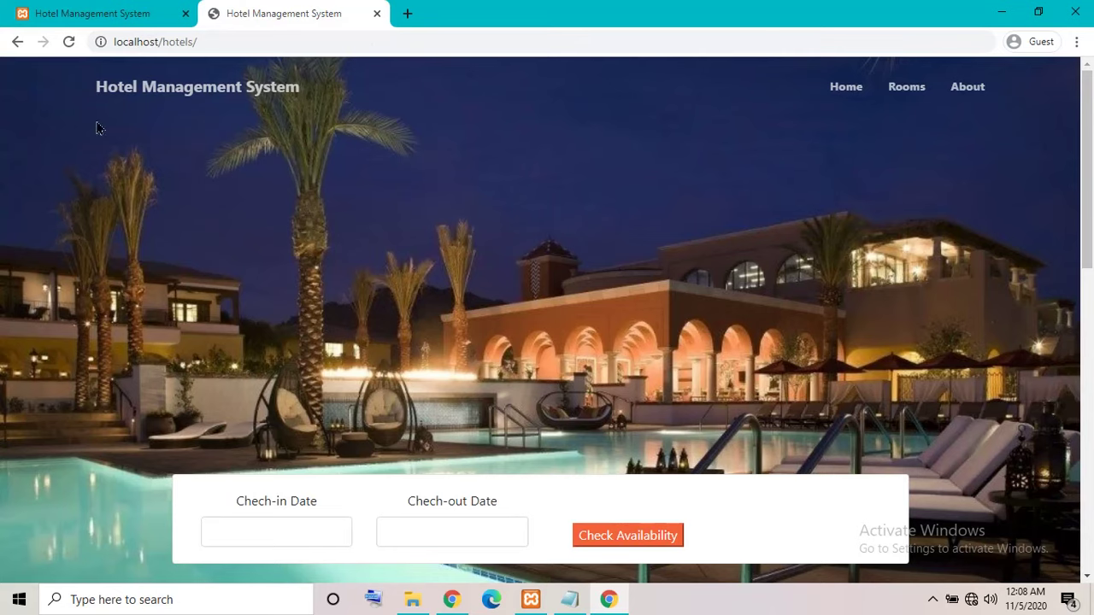
Reload the hotel homepage and scroll through its current background.
left_click(69, 41)
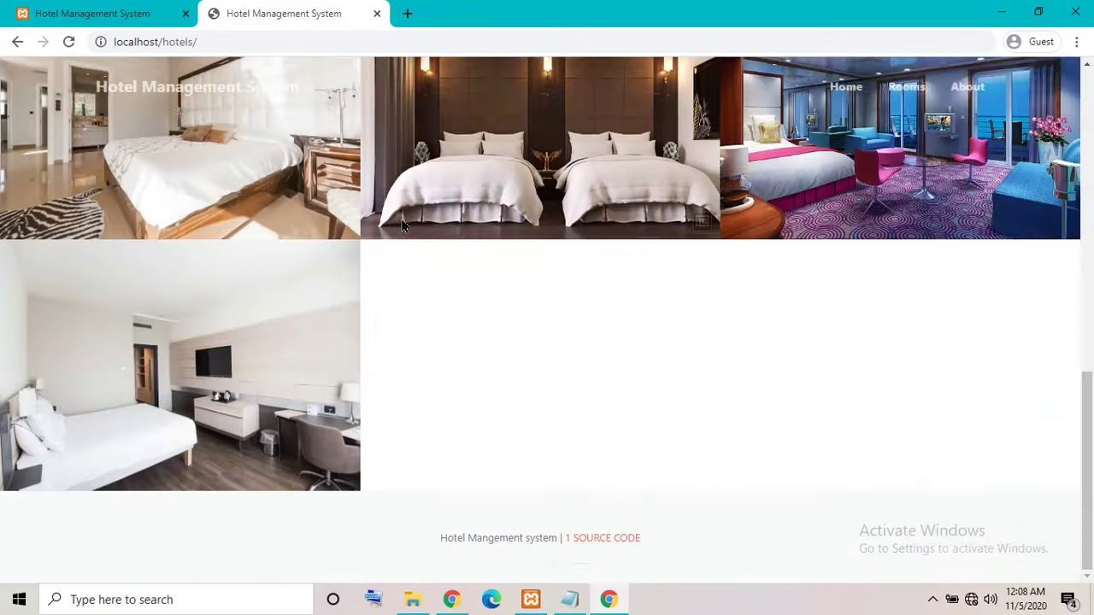
scroll(479, 357, "down", 3)
scroll(466, 372, "up", 3)
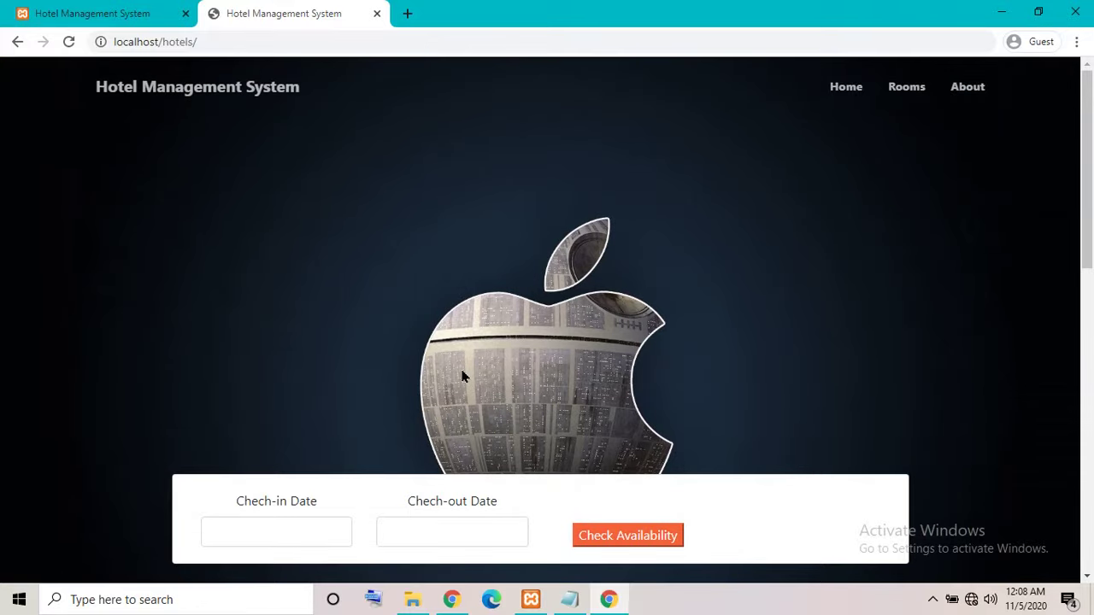
scroll(753, 229, "down", 5)
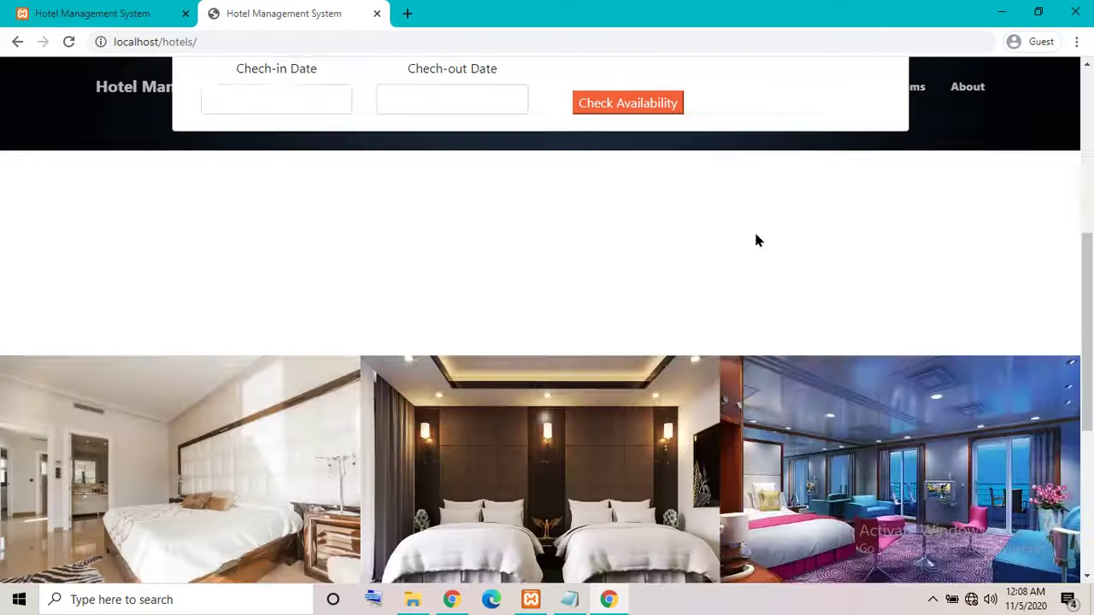
scroll(752, 248, "up", 5)
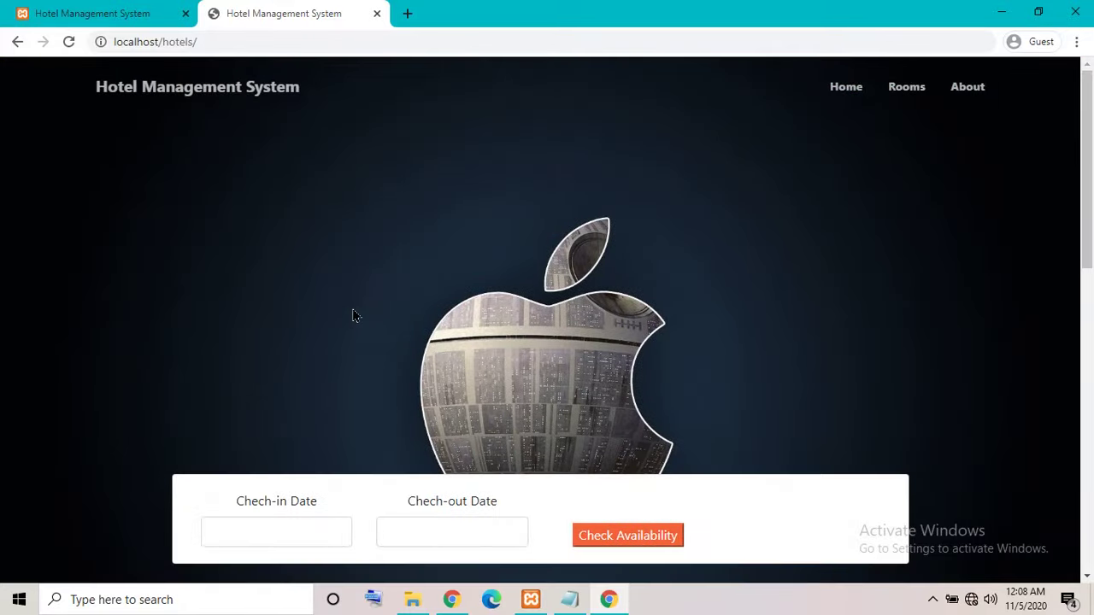
In Site Settings, set the site image to Beach-Umbrellas-Wallpaper-1229x768.jpg and save.
left_click(115, 17)
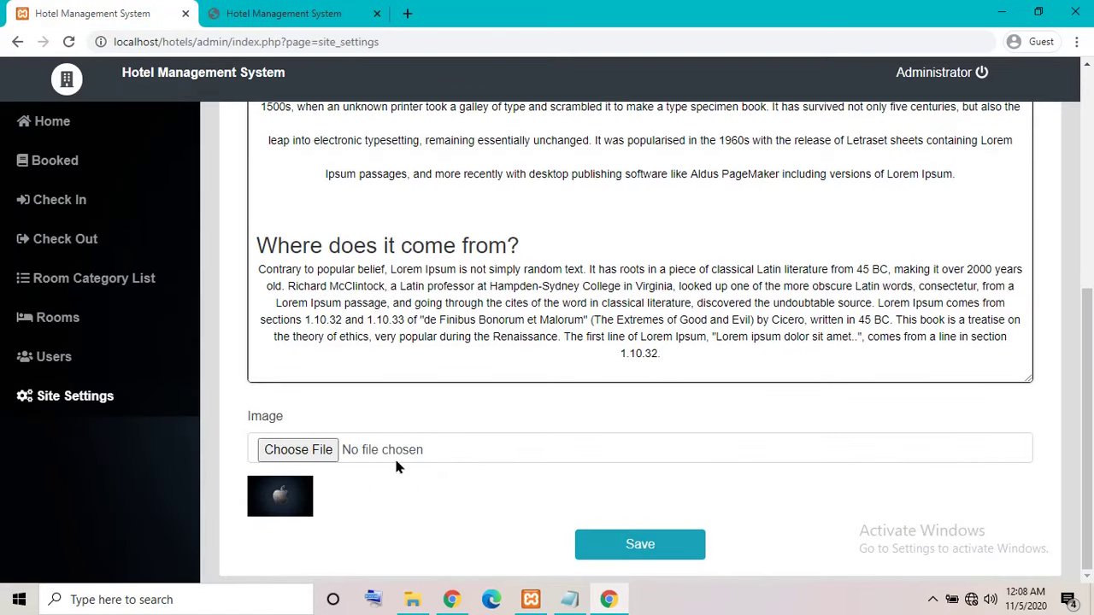
left_click(307, 444)
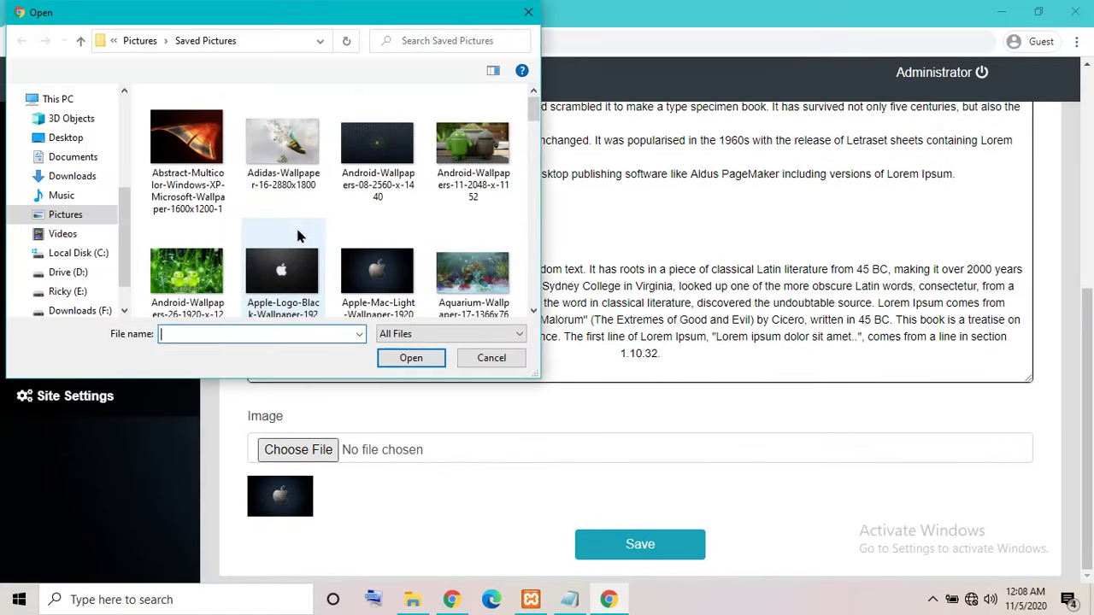
scroll(299, 231, "down", 10)
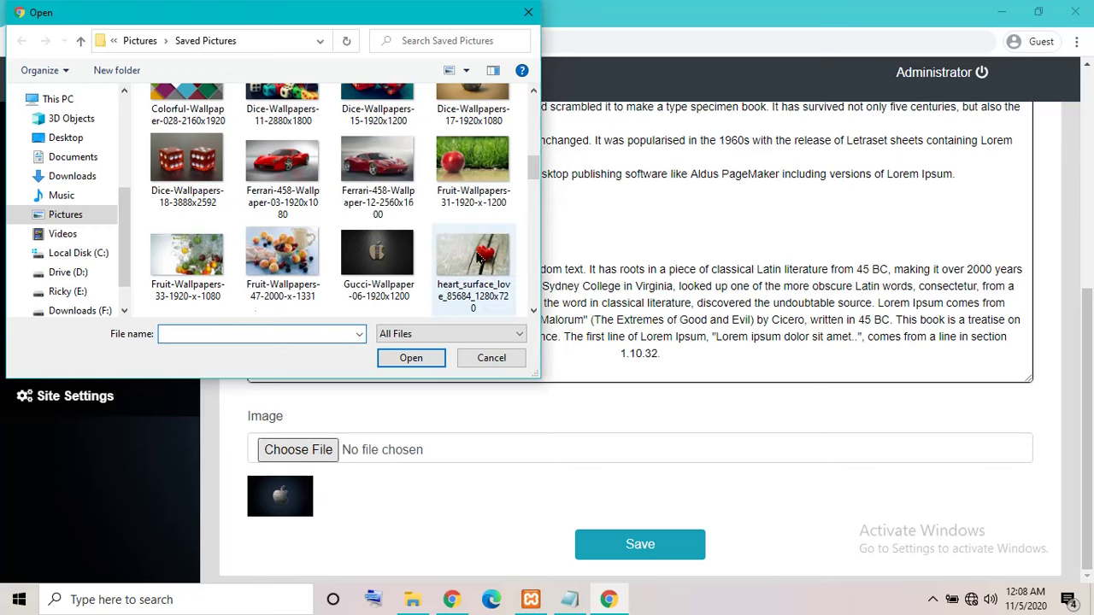
scroll(477, 258, "down", 5)
scroll(477, 263, "down", 3)
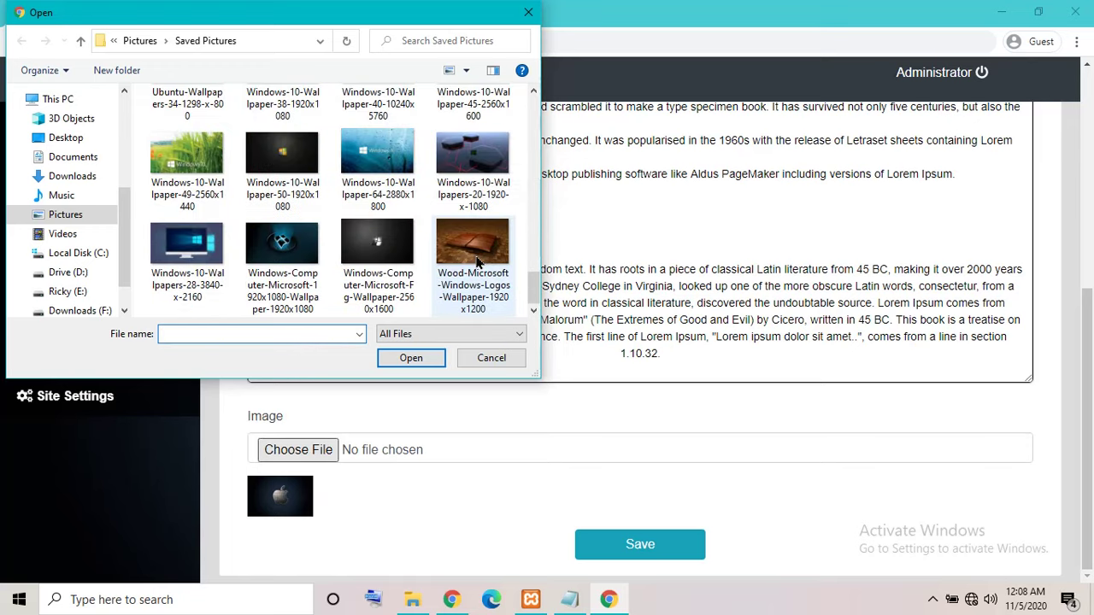
scroll(477, 263, "up", 2)
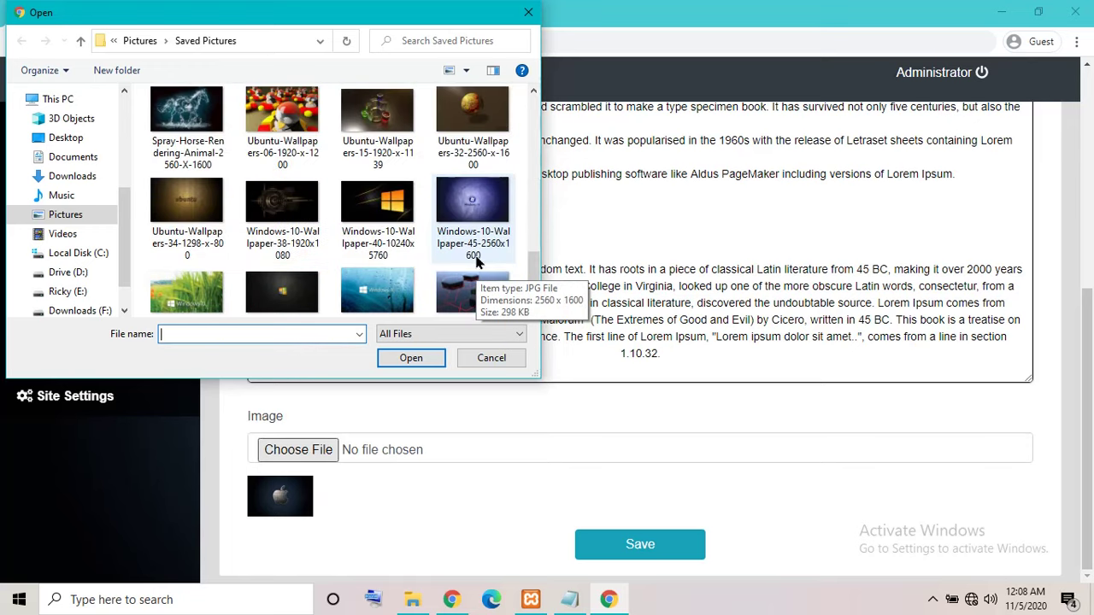
left_click_drag(534, 278, 517, 136)
left_click(473, 215)
left_click(411, 359)
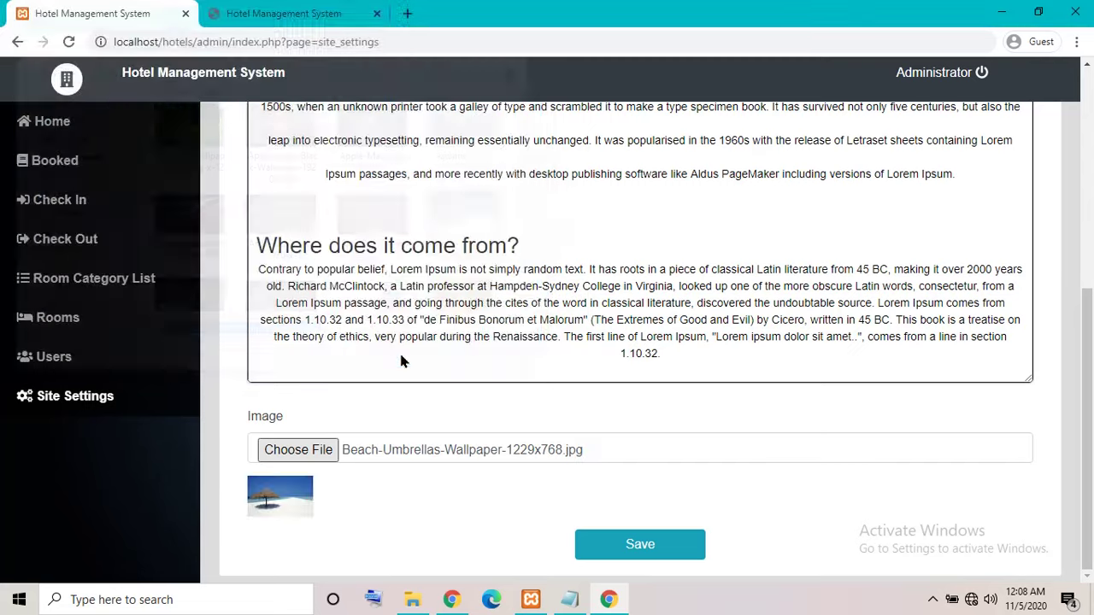
left_click(618, 547)
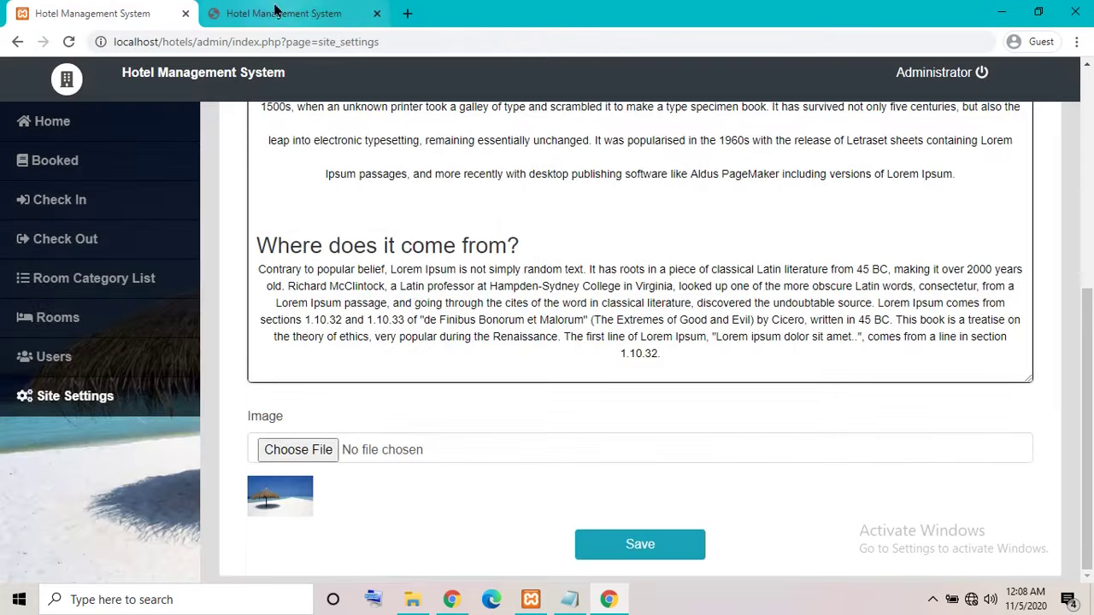
Reload the homepage to verify the new background, then log out of the admin panel.
left_click(282, 14)
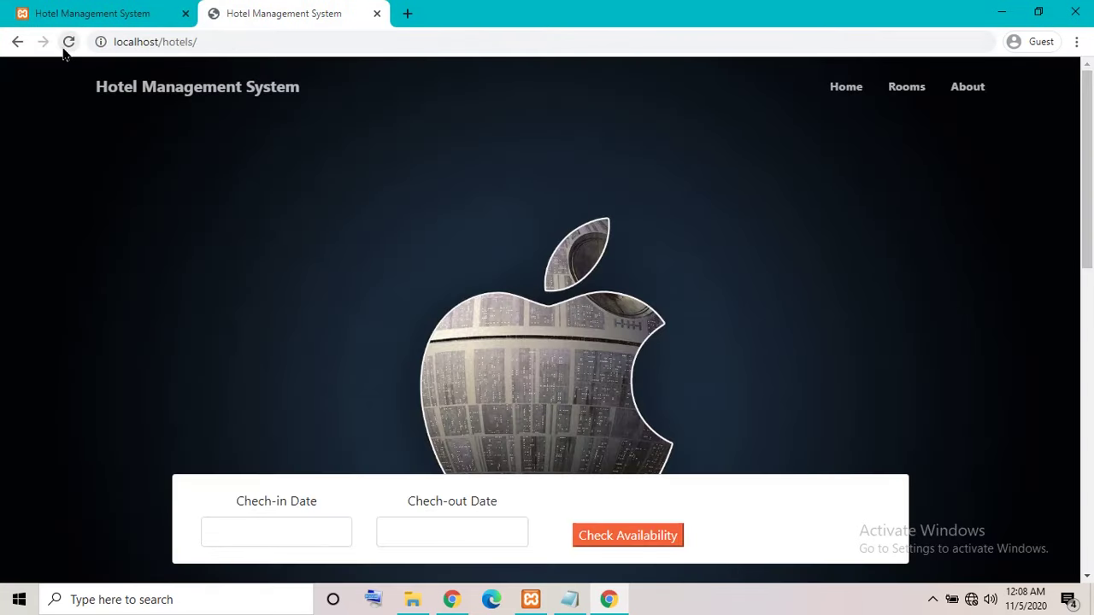
left_click(69, 41)
scroll(593, 304, "down", 5)
scroll(613, 256, "up", 5)
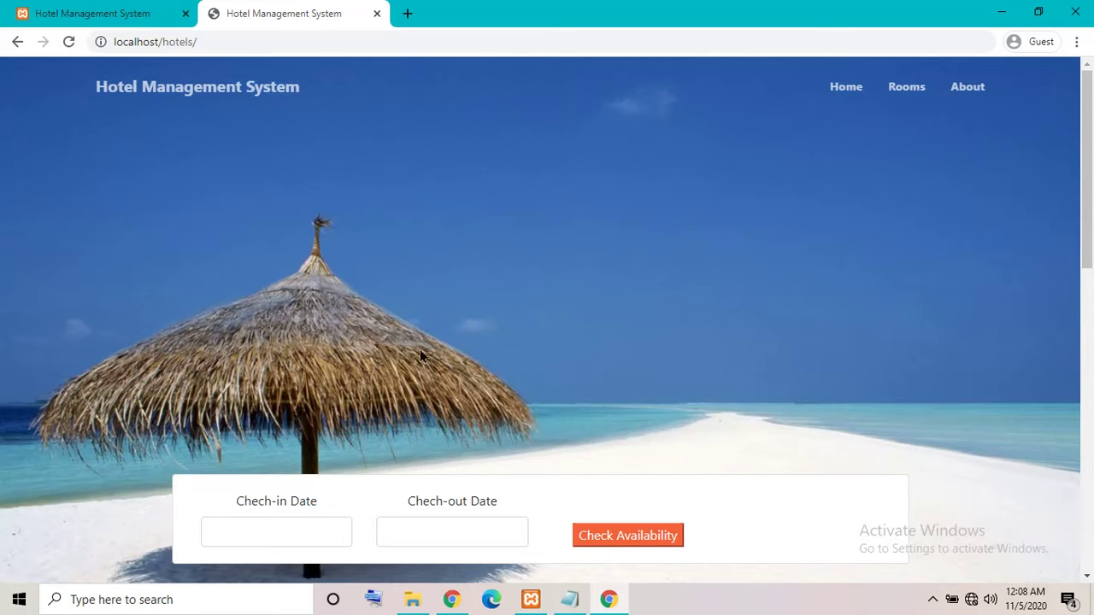
left_click(89, 12)
scroll(753, 224, "up", 5)
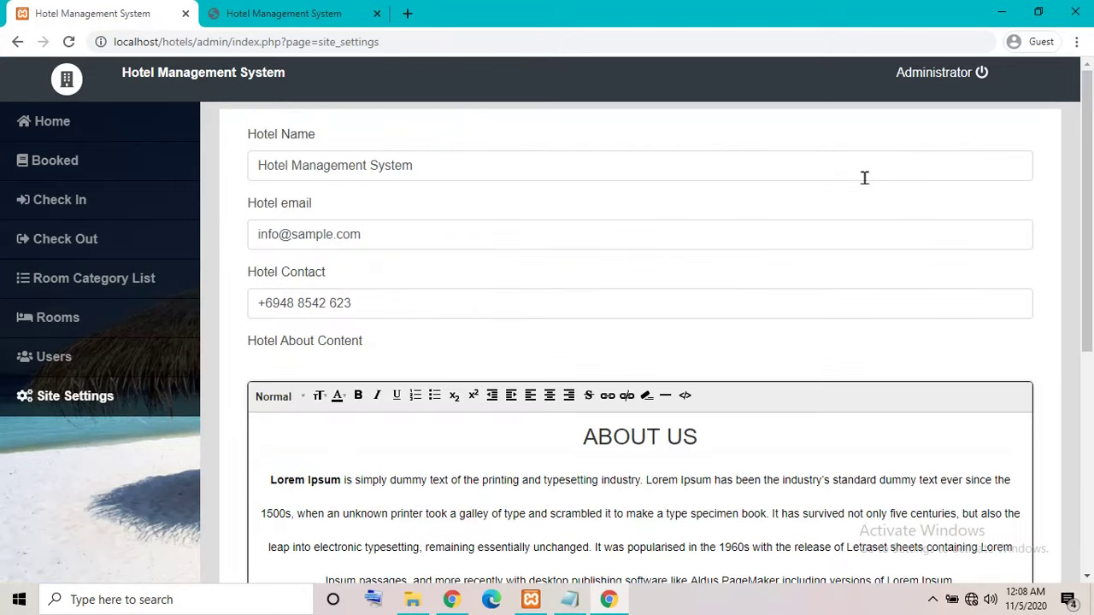
left_click(944, 74)
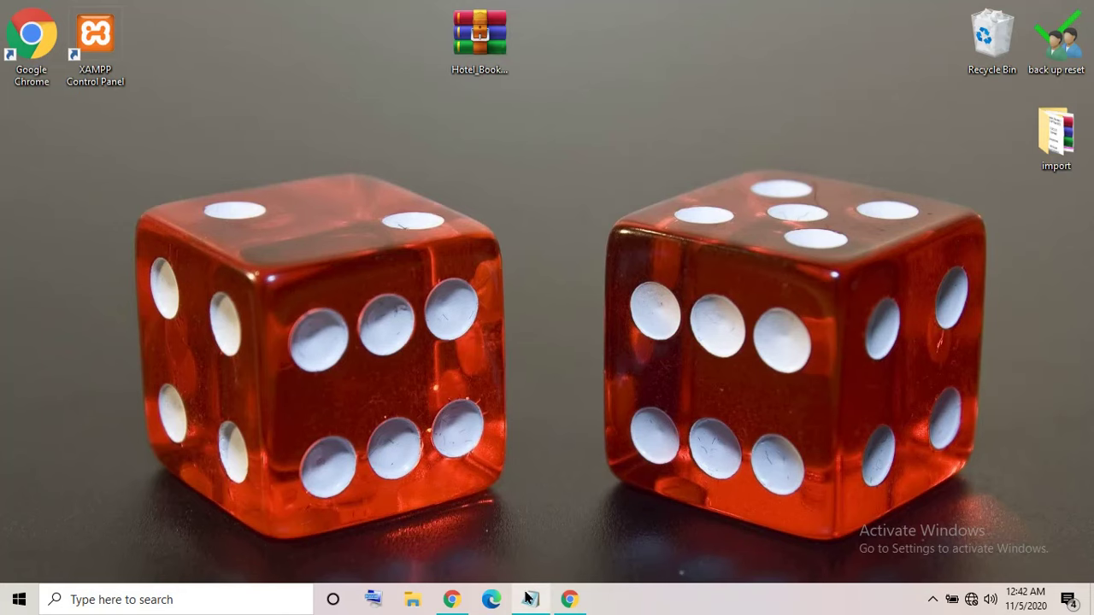
Restore the how-to-run note, highlight its title line, and minimize it again.
left_click(530, 600)
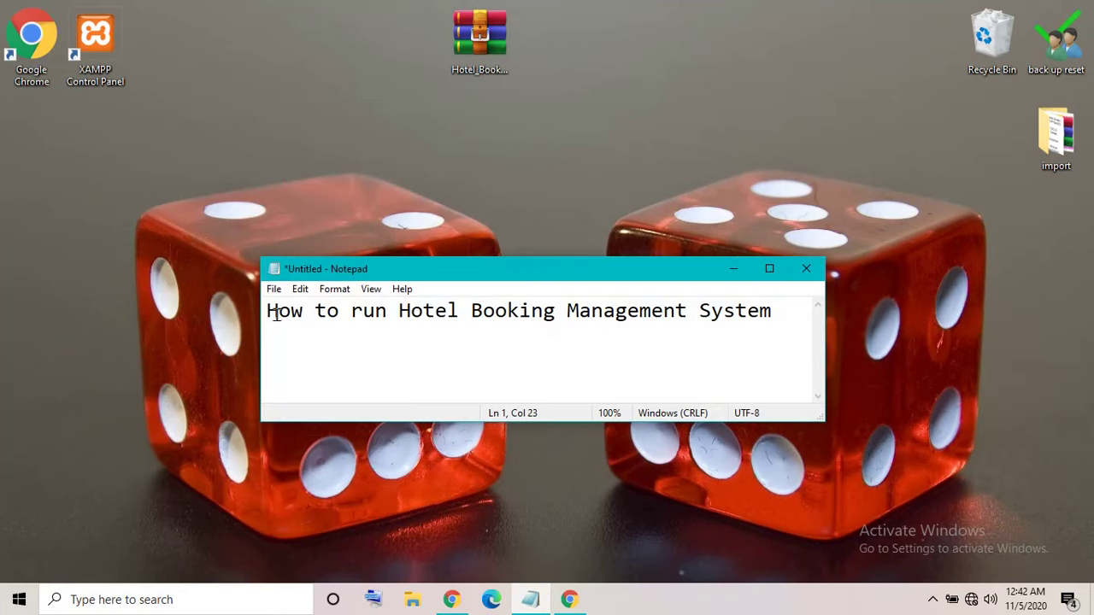
left_click_drag(270, 313, 780, 329)
left_click(780, 329)
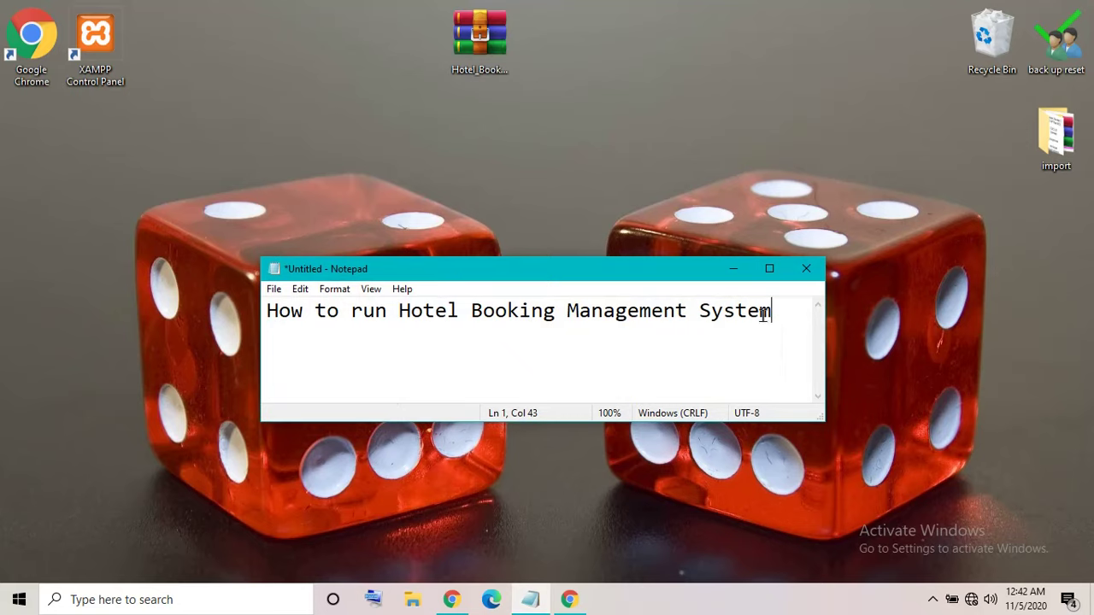
left_click(733, 270)
Refresh the desktop and bring up the XAMPP Control Panel shortcut's menu.
right_click(642, 217)
left_click(681, 257)
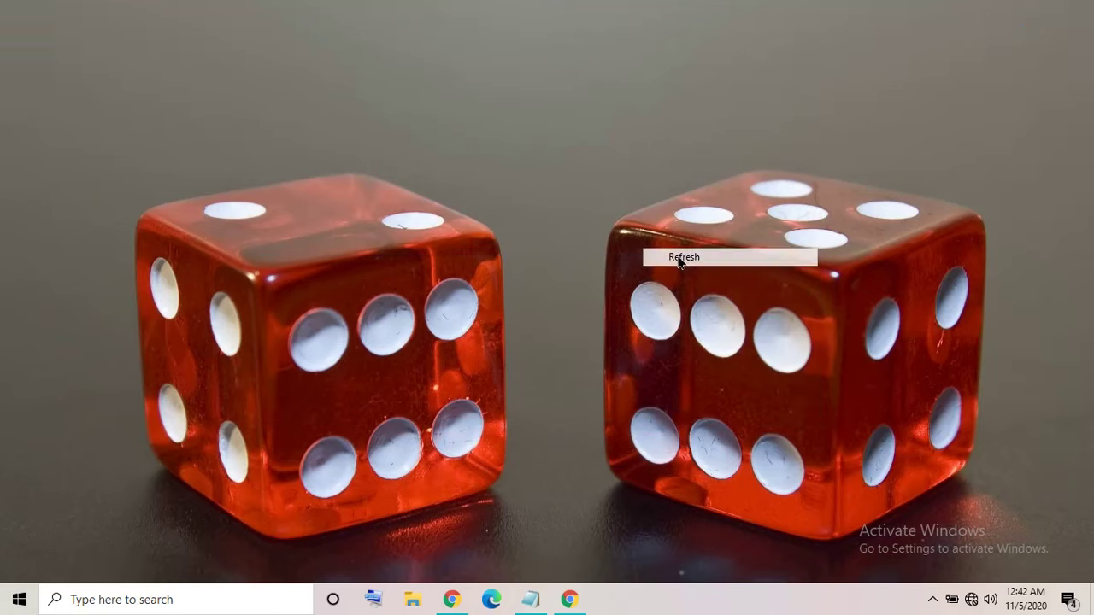
left_click(95, 42)
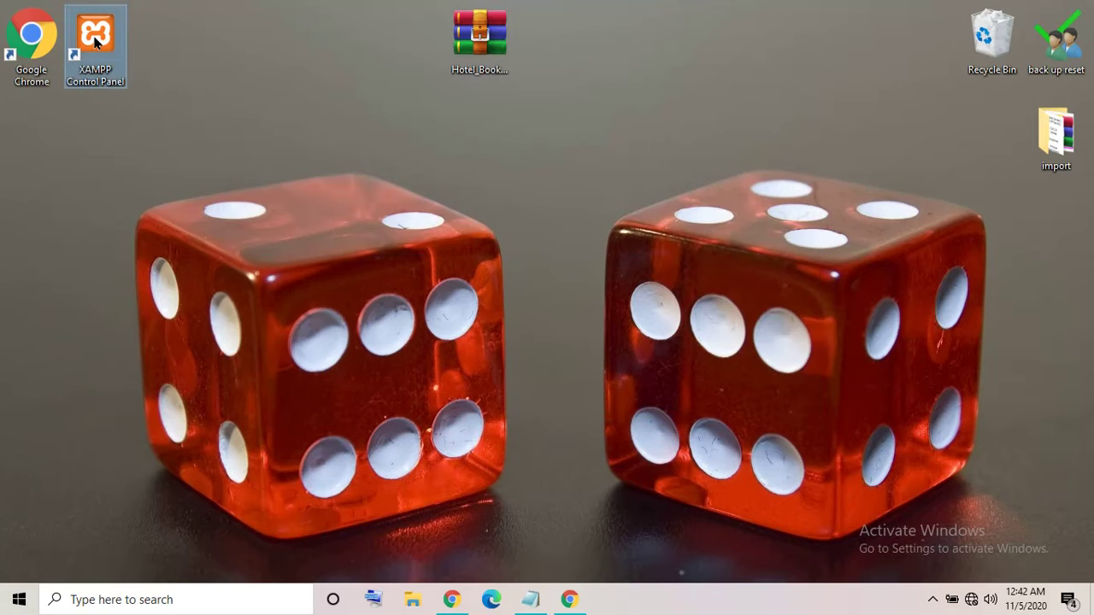
right_click(96, 41)
Launch XAMPP Control Panel, start Apache and MySQL, then minimize it.
left_click(128, 47)
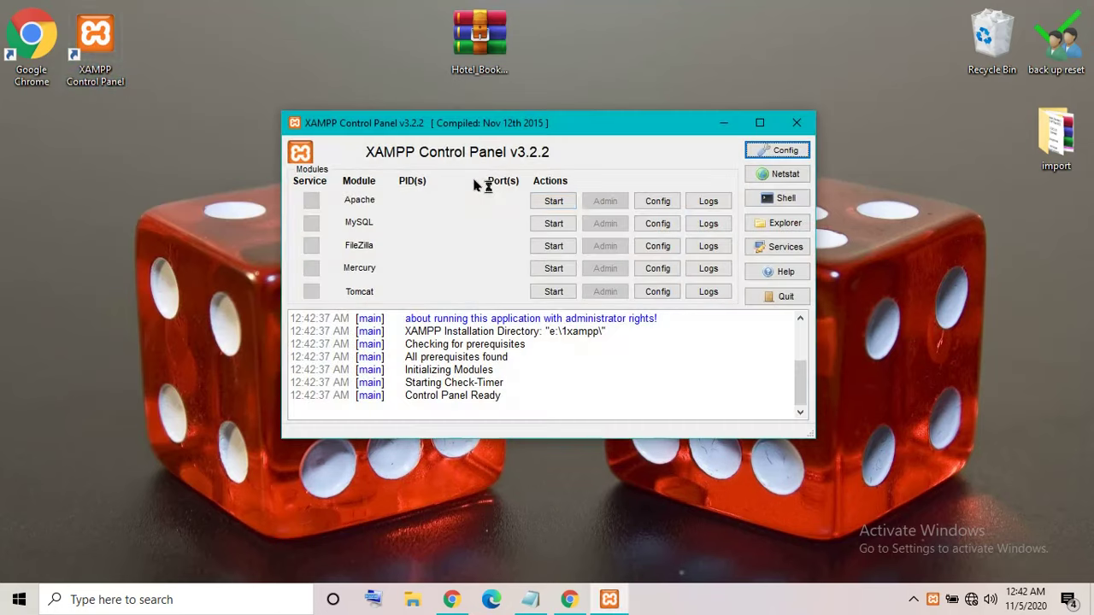
left_click(547, 202)
left_click(547, 223)
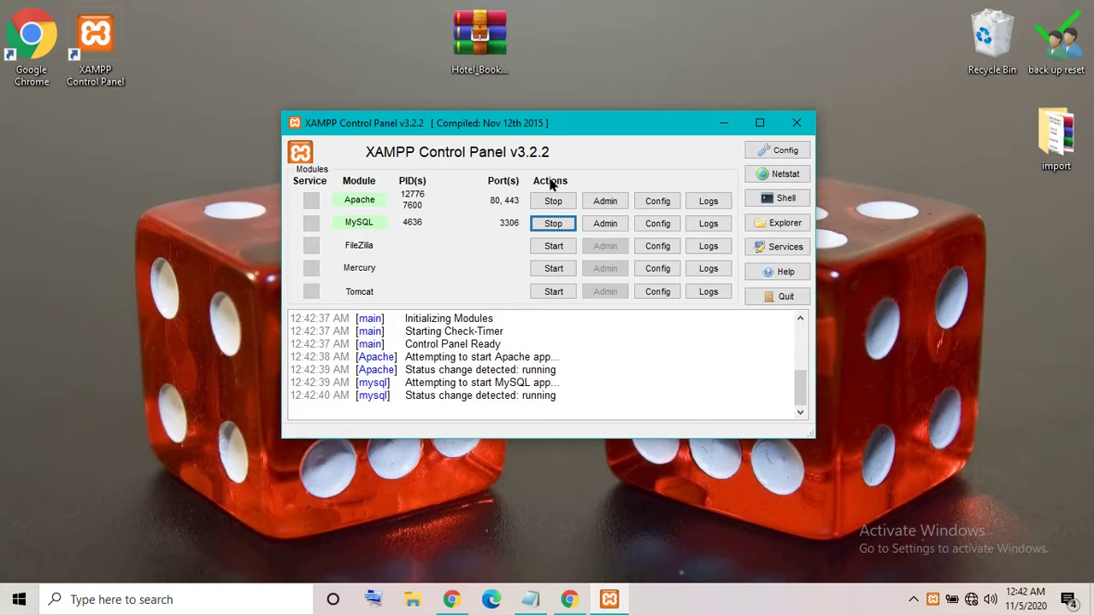
left_click(723, 122)
Extract Hotel_Booking_Management_System.zip onto the desktop and open the extracted folder.
right_click(481, 50)
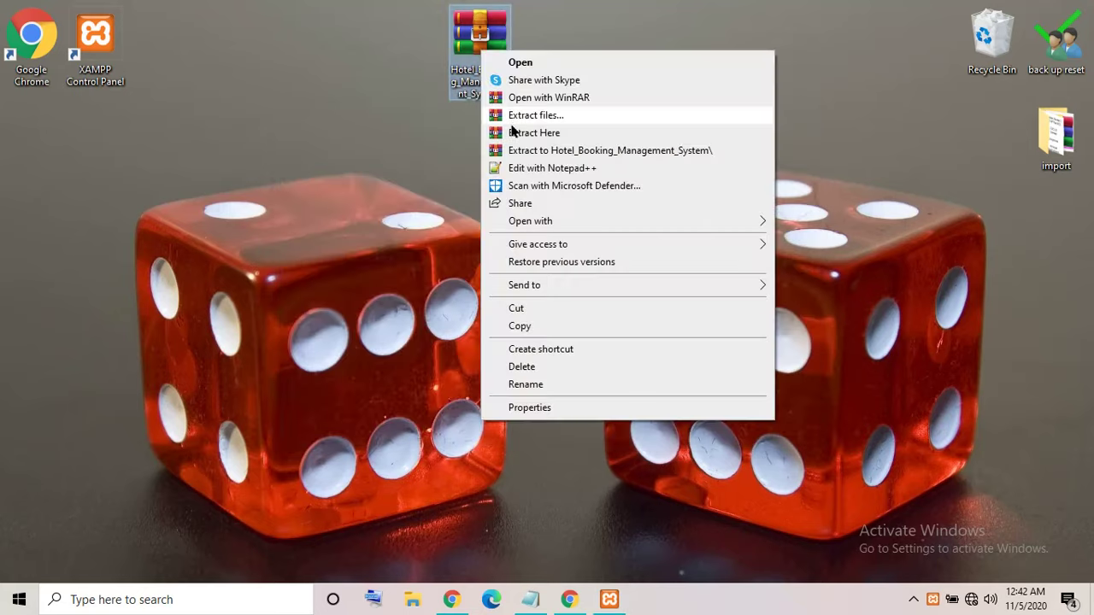
left_click(513, 133)
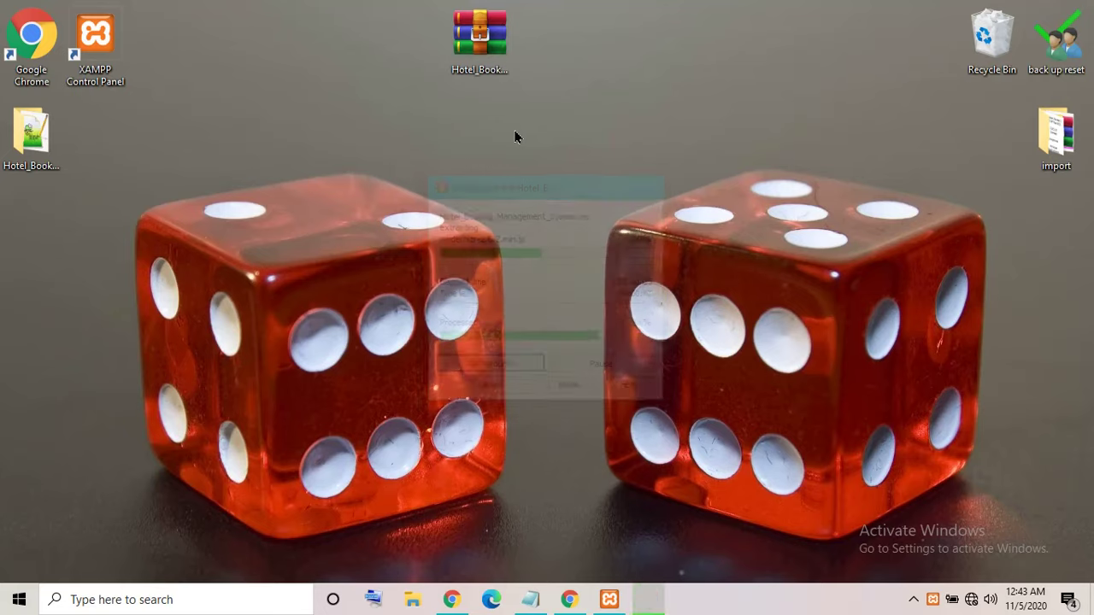
left_click_drag(36, 136, 458, 131)
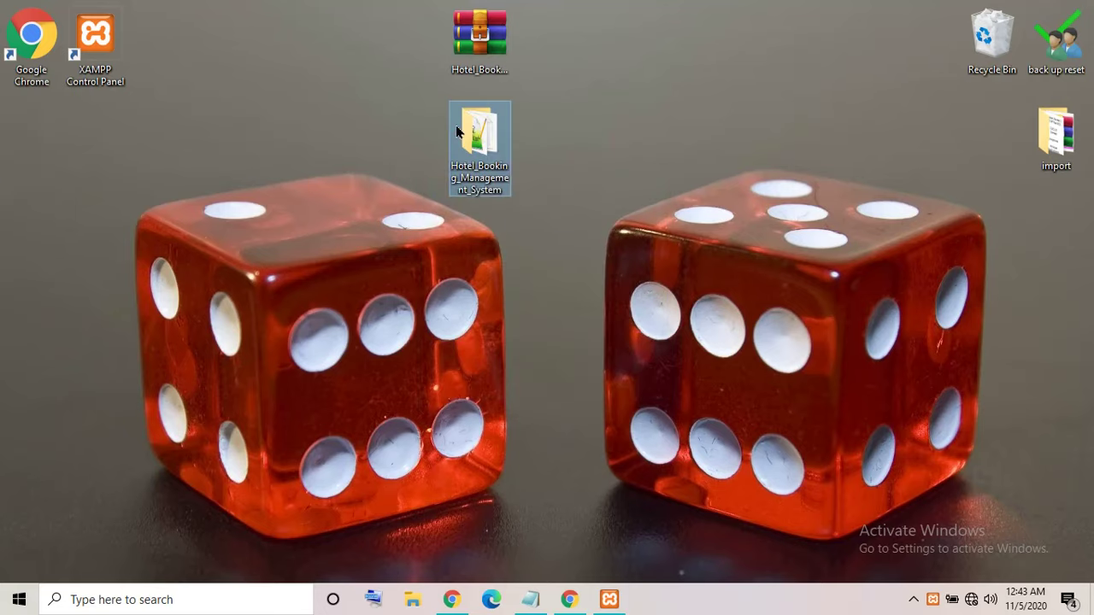
double_click(470, 139)
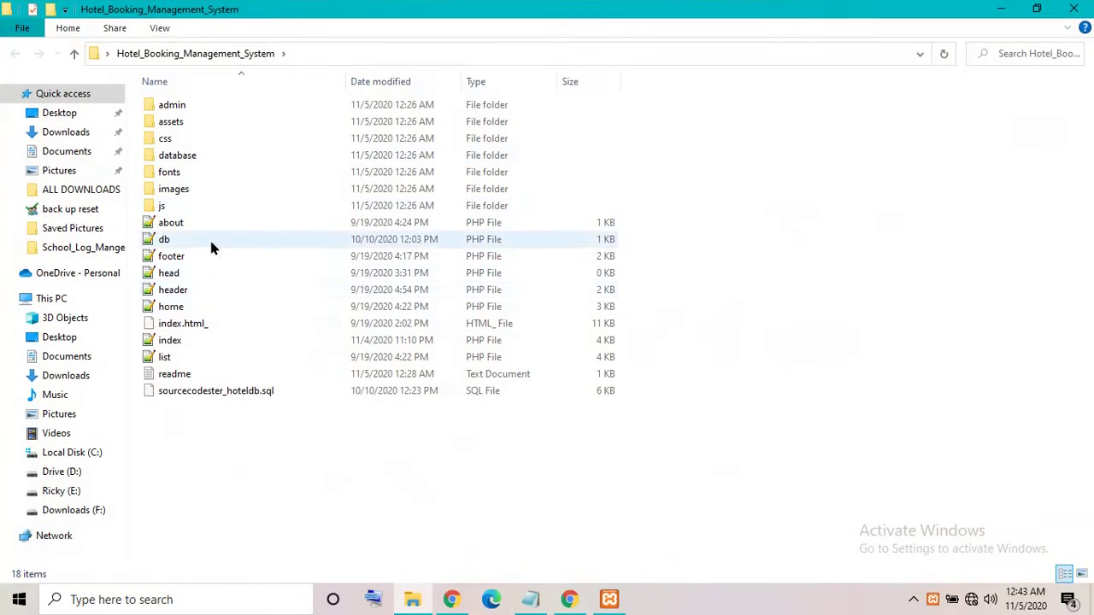
double_click(171, 374)
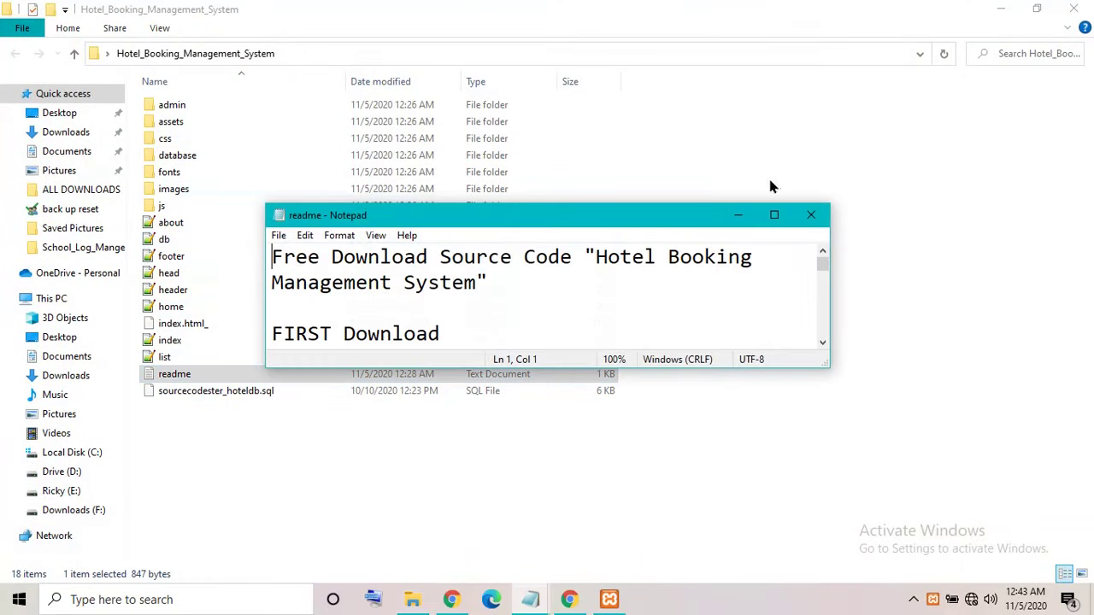
left_click(774, 215)
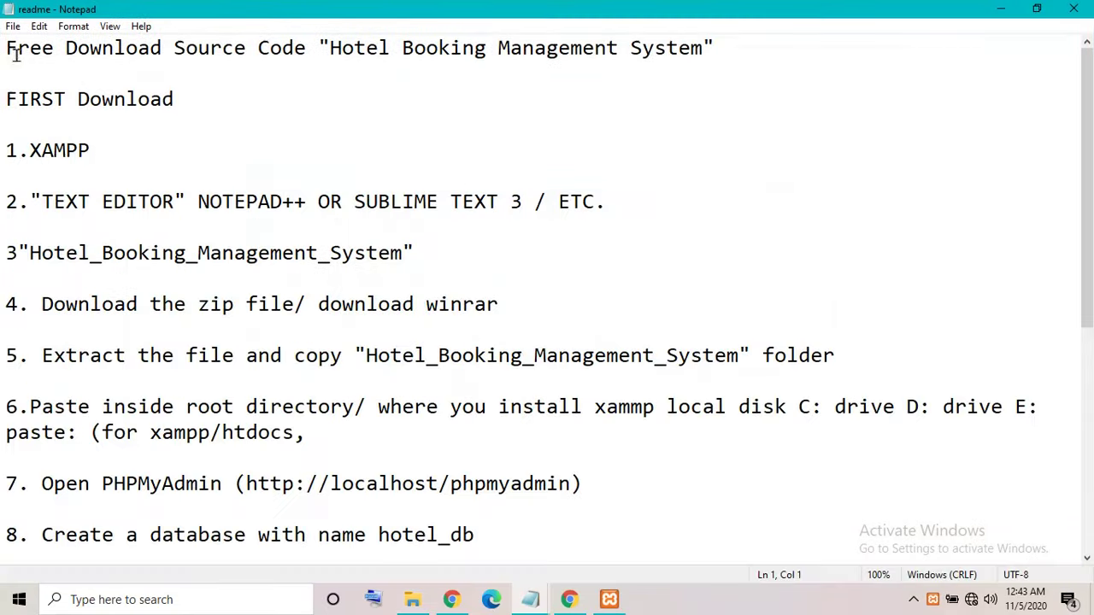
left_click_drag(15, 55, 421, 499)
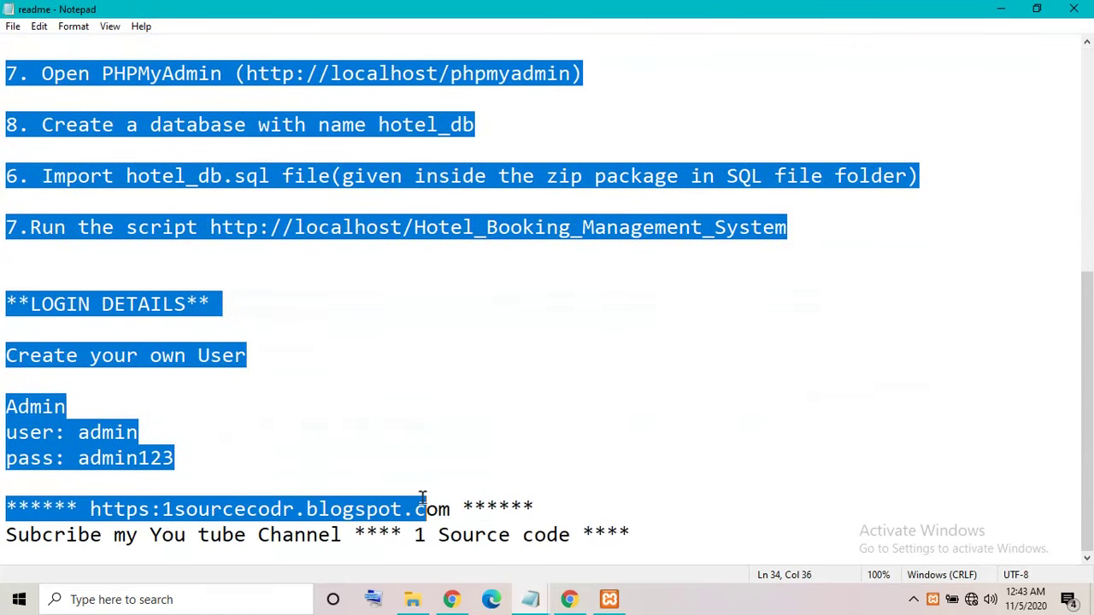
left_click(210, 412)
double_click(94, 453)
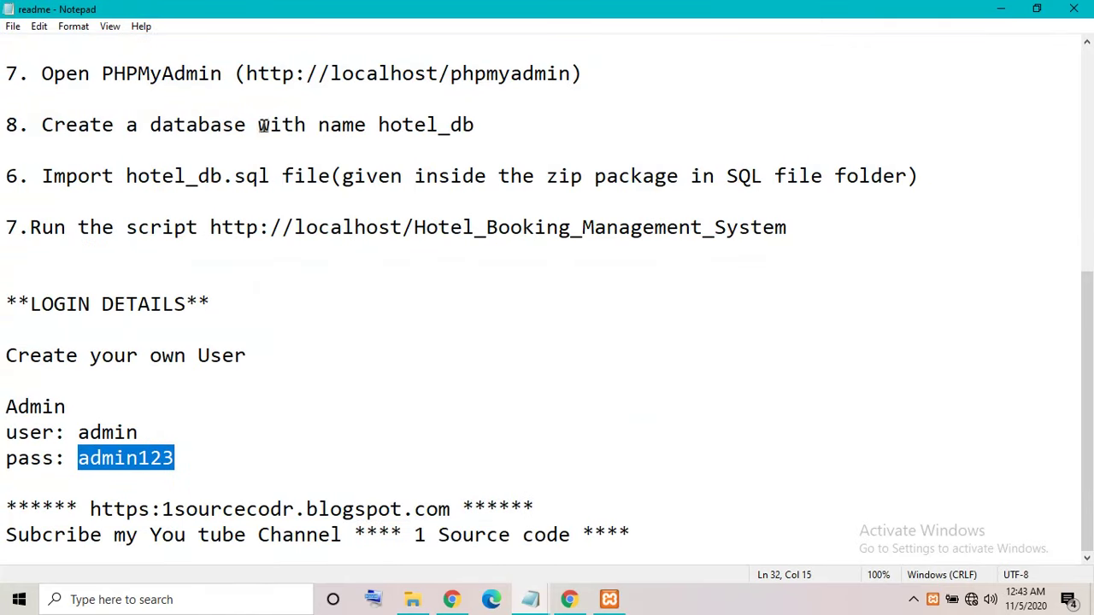
left_click_drag(263, 125, 272, 126)
double_click(447, 129)
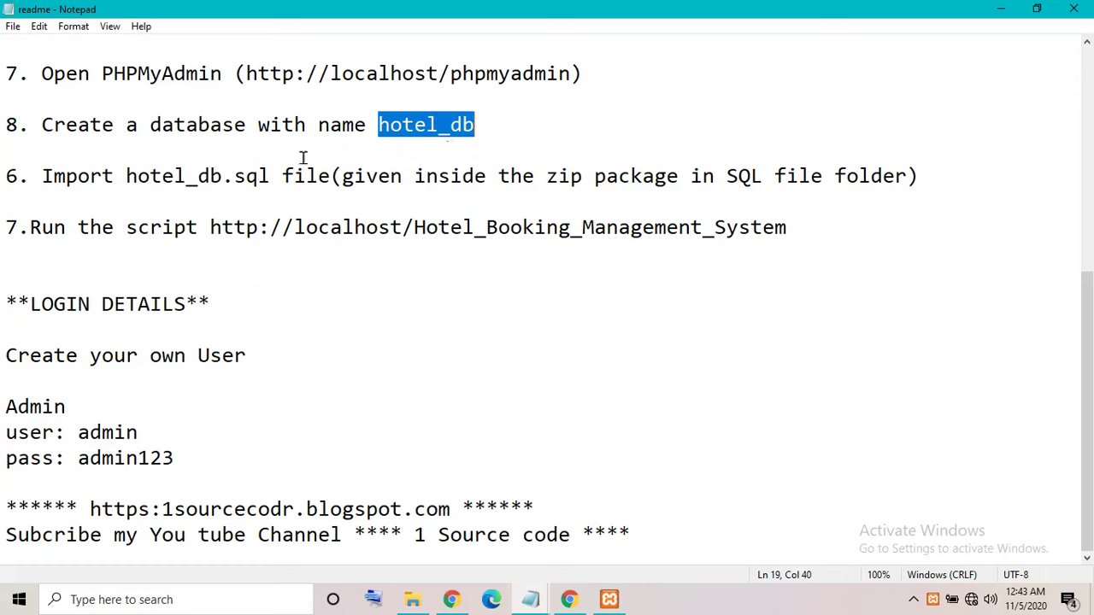
double_click(178, 178)
Highlight the htdocs, zip and folder-name steps and final line, then close readme and folder.
scroll(446, 264, "up", 4)
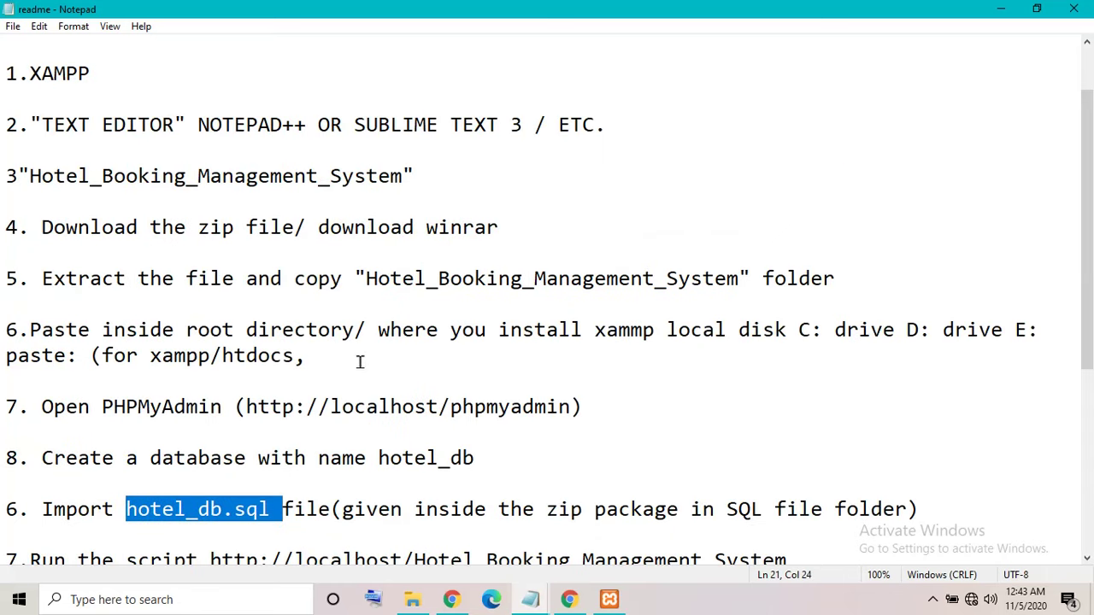
left_click_drag(167, 330, 466, 357)
left_click(499, 364)
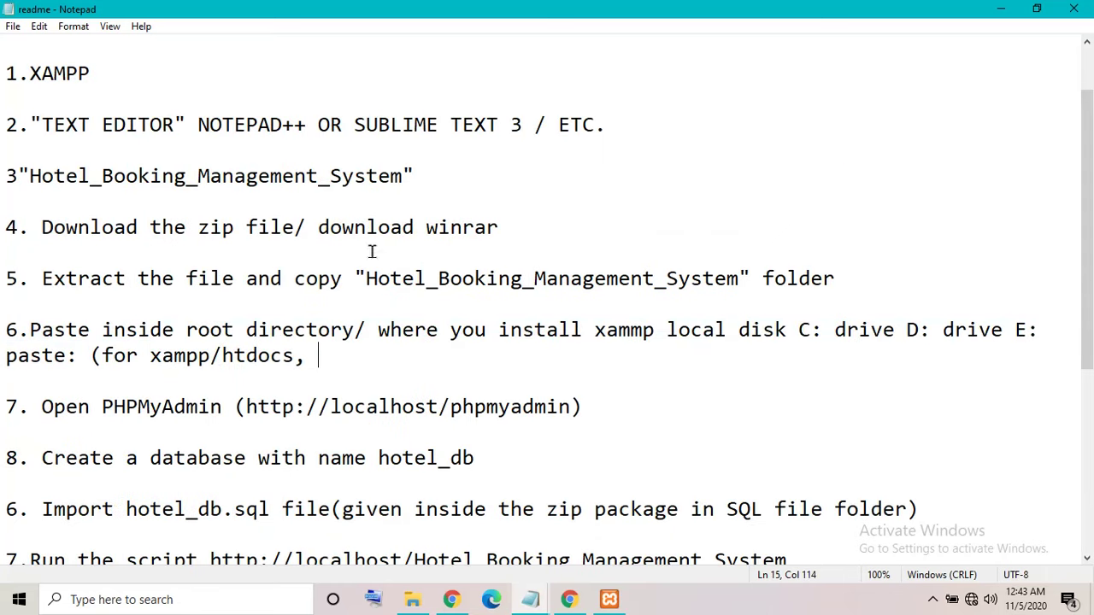
left_click_drag(209, 228, 296, 229)
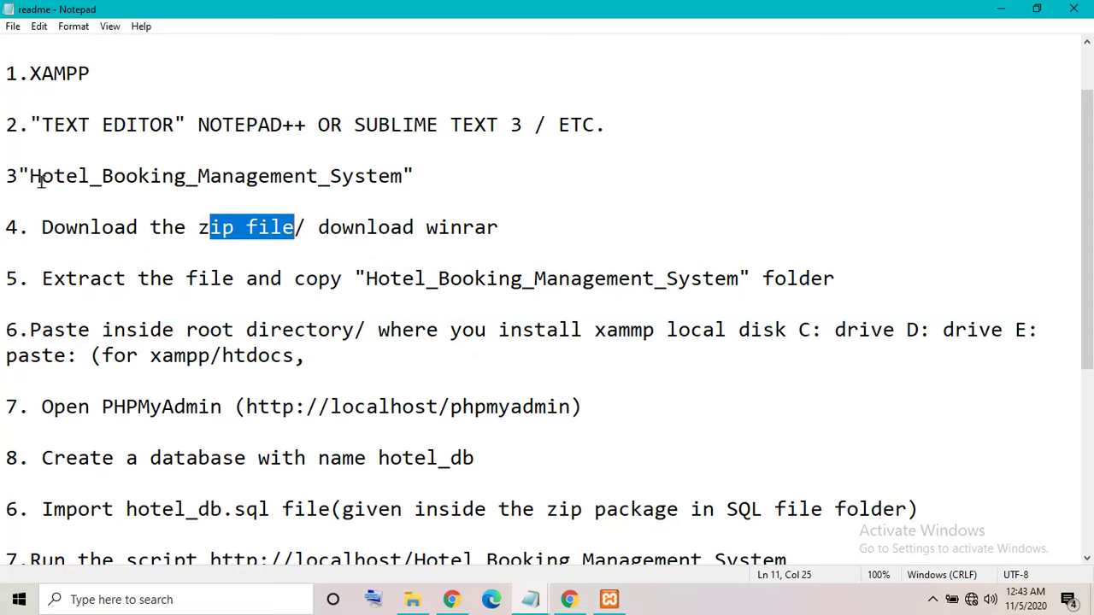
left_click_drag(39, 182, 244, 196)
left_click(517, 169)
scroll(244, 425, "down", 5)
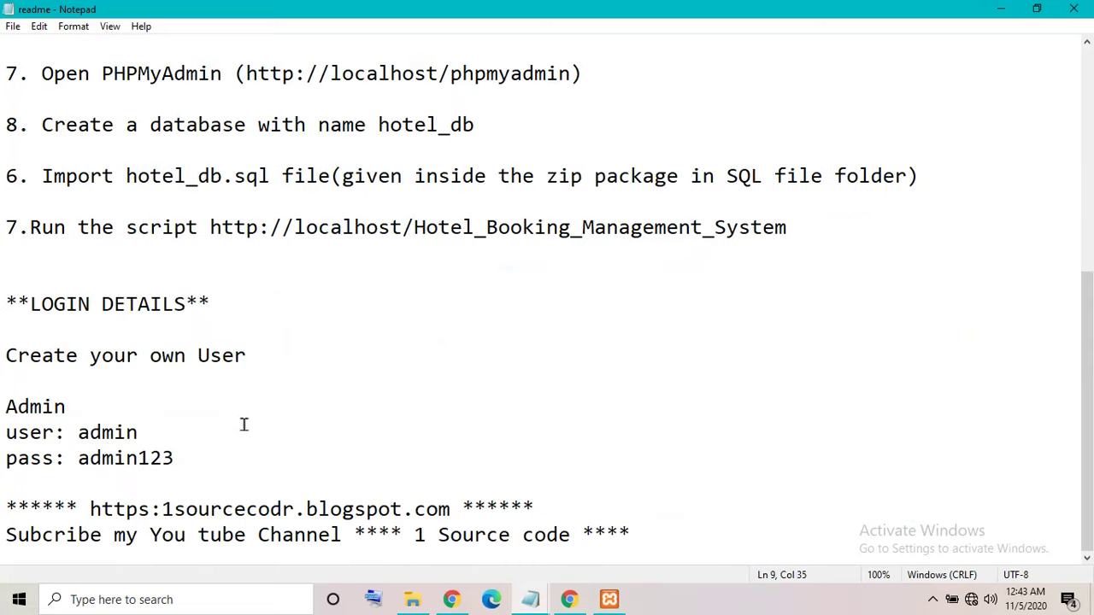
left_click_drag(2, 535, 781, 556)
left_click(804, 406)
left_click(1073, 16)
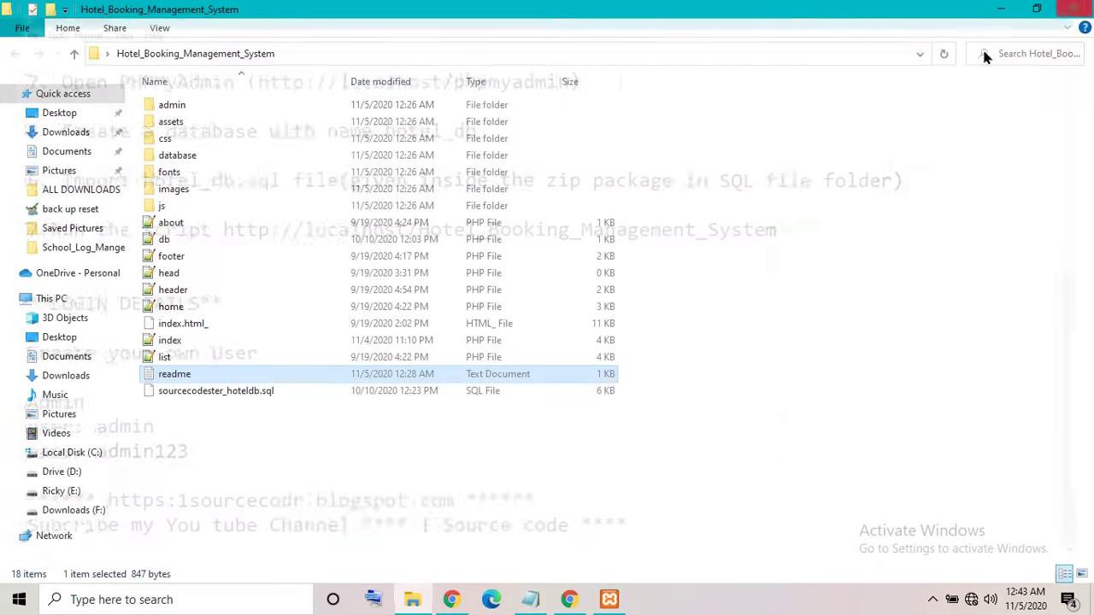
left_click(1075, 9)
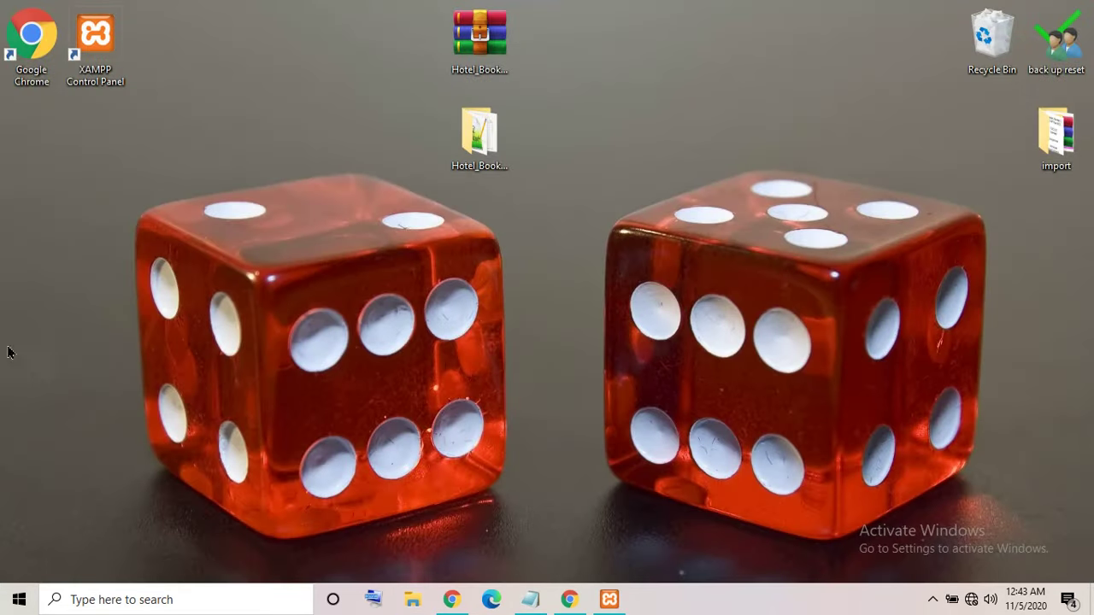
Open Chrome and rewrite the note to read 'type localhost any brow'.
left_click(571, 600)
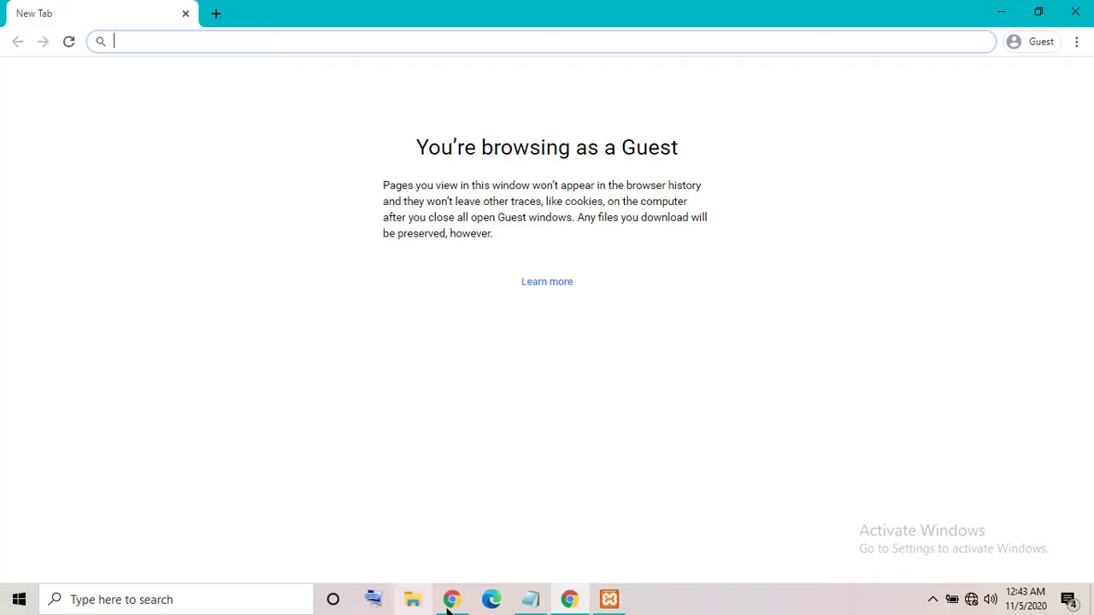
left_click(530, 599)
left_click_drag(772, 323, 1, 434)
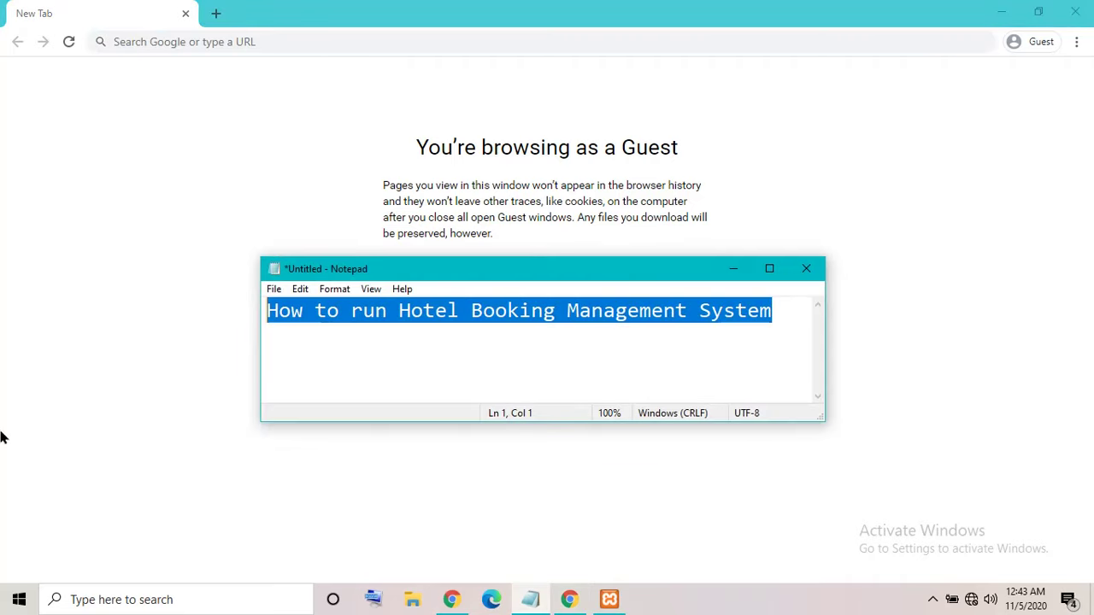
type("ty")
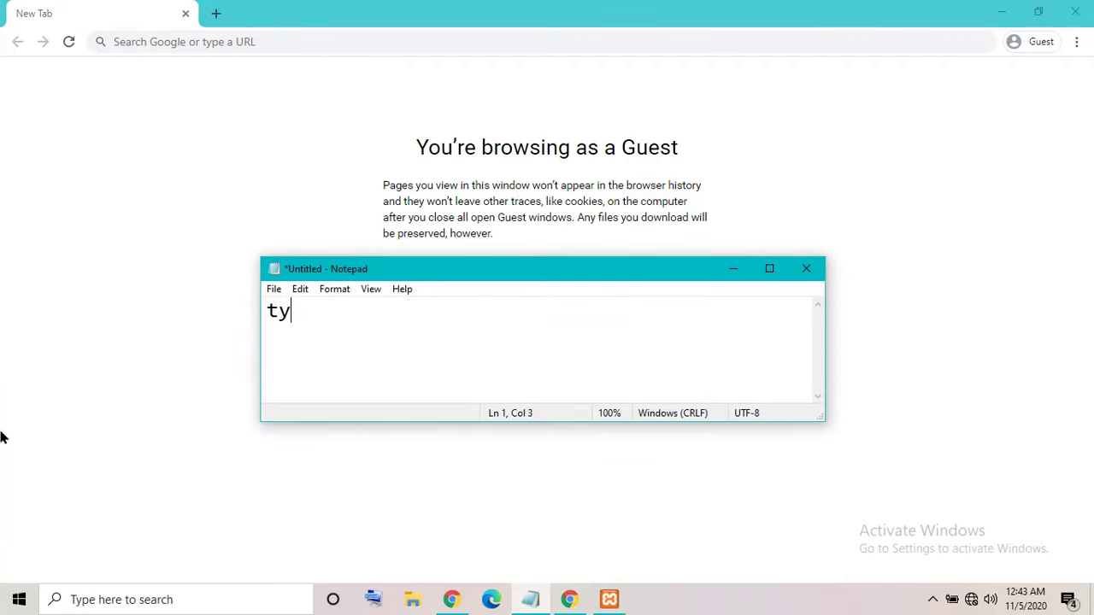
type("pe localhost")
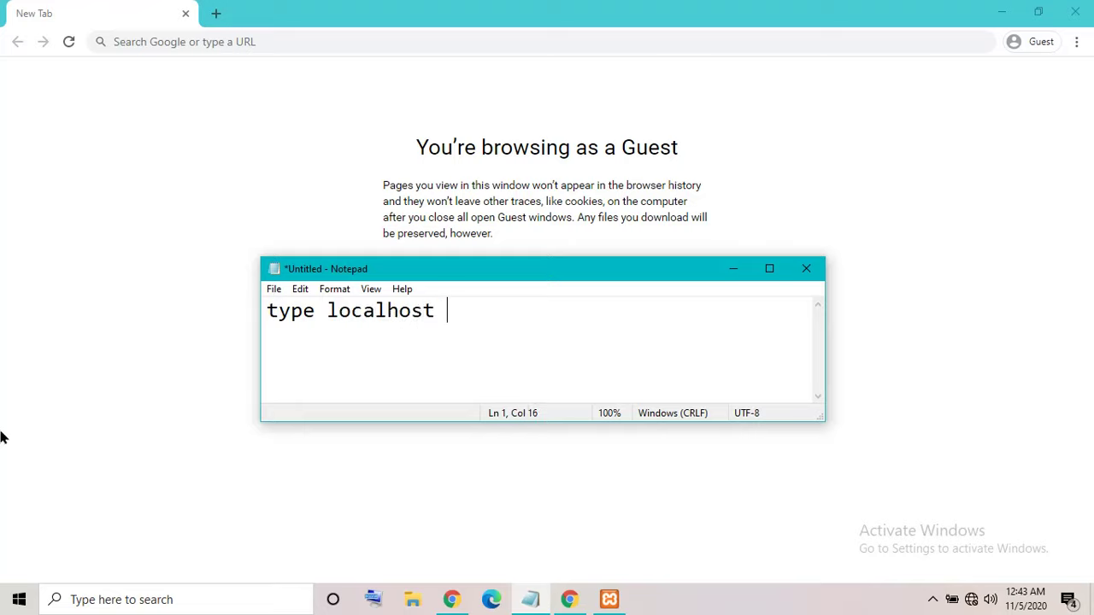
type(" any browser")
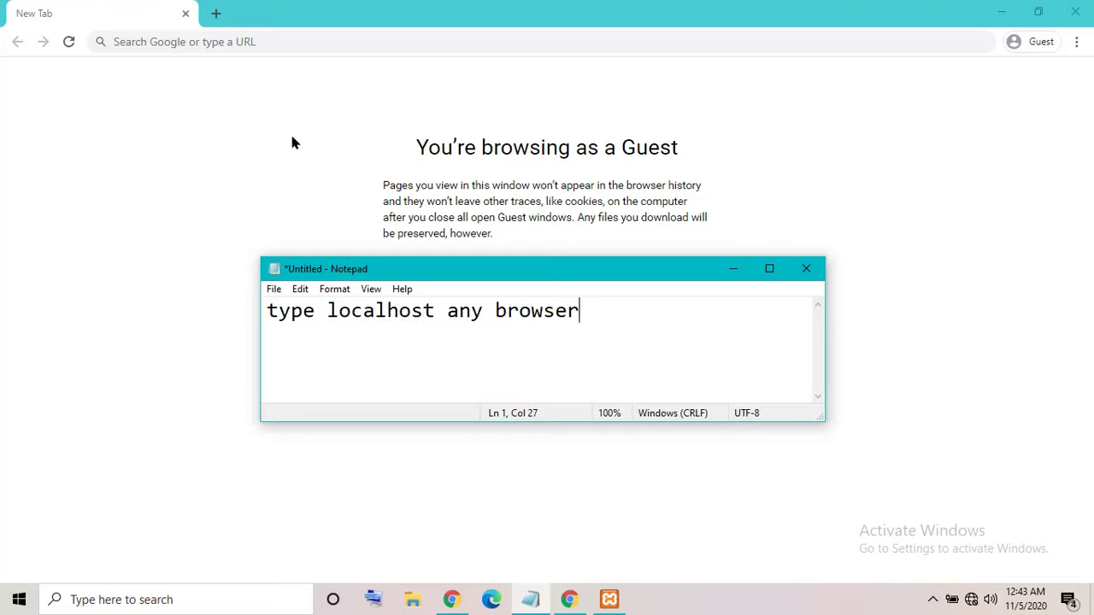
Load localhost in Chrome and go to phpMyAdmin from the XAMPP dashboard.
left_click(279, 60)
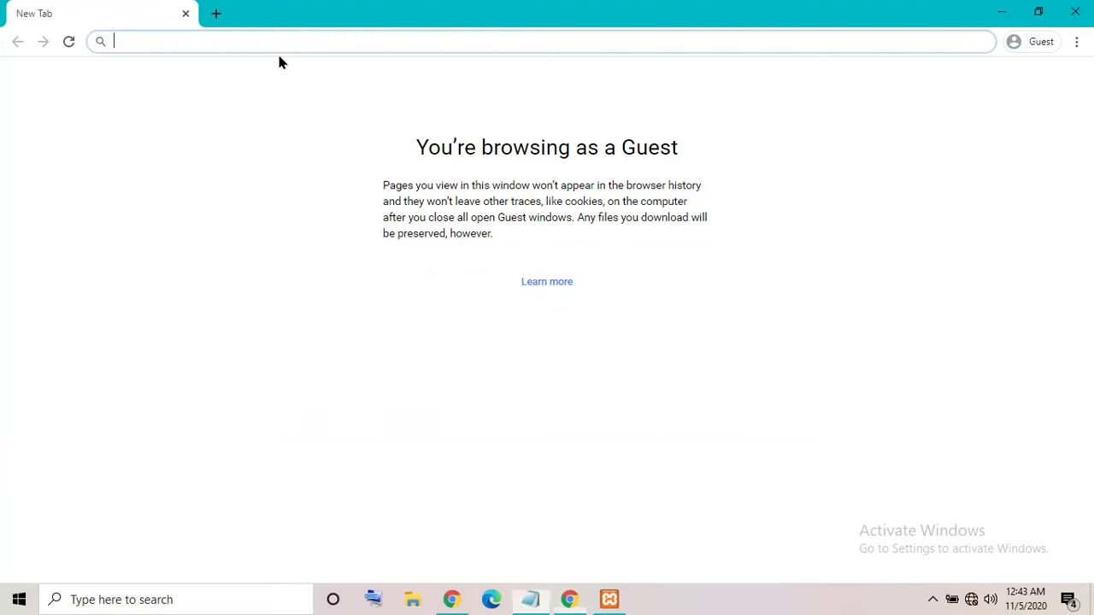
type("localhost")
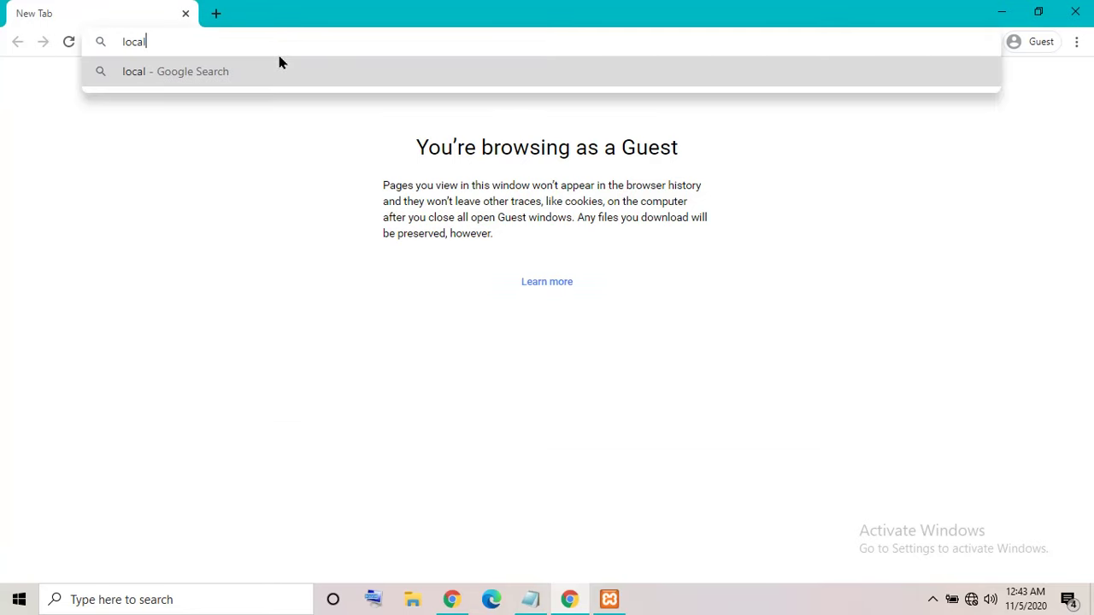
key("Return")
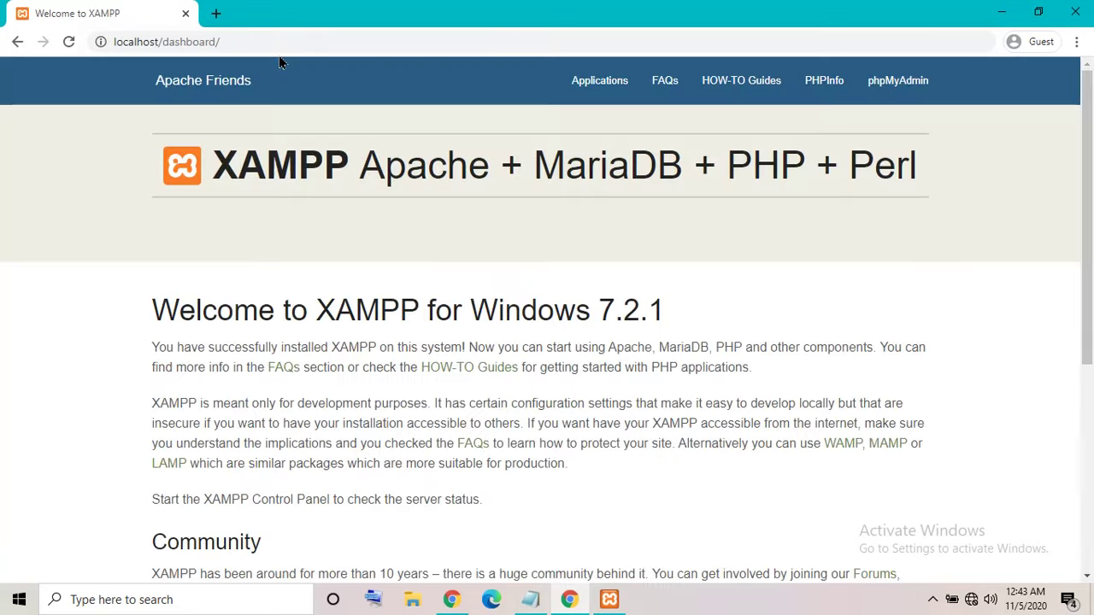
left_click(896, 102)
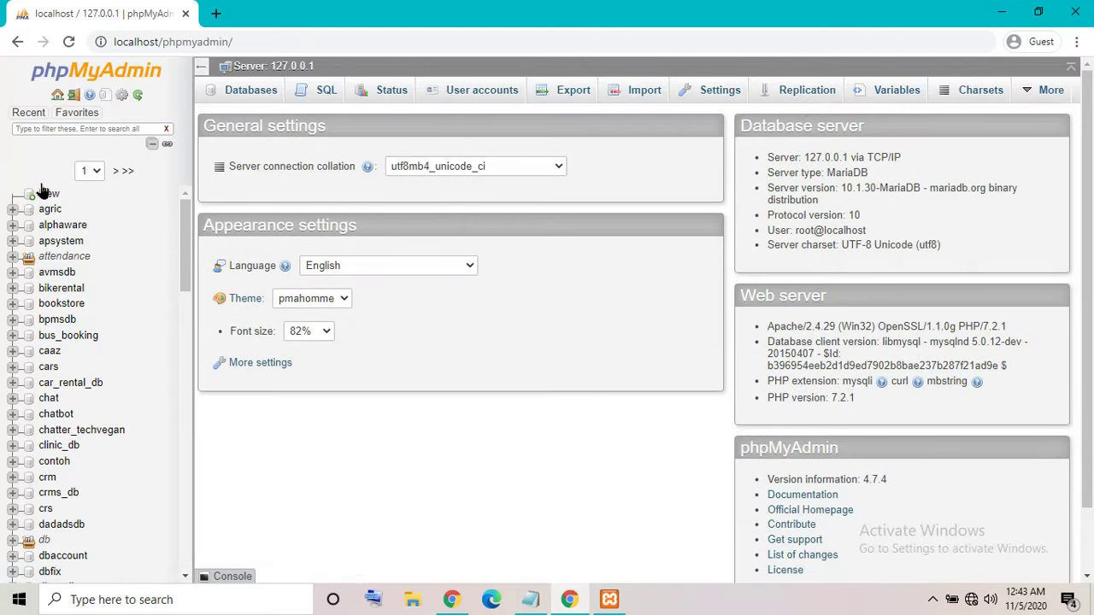
Open phpMyAdmin's new-database page, rewrite the note to 'Create dat', and minimise it.
left_click(48, 196)
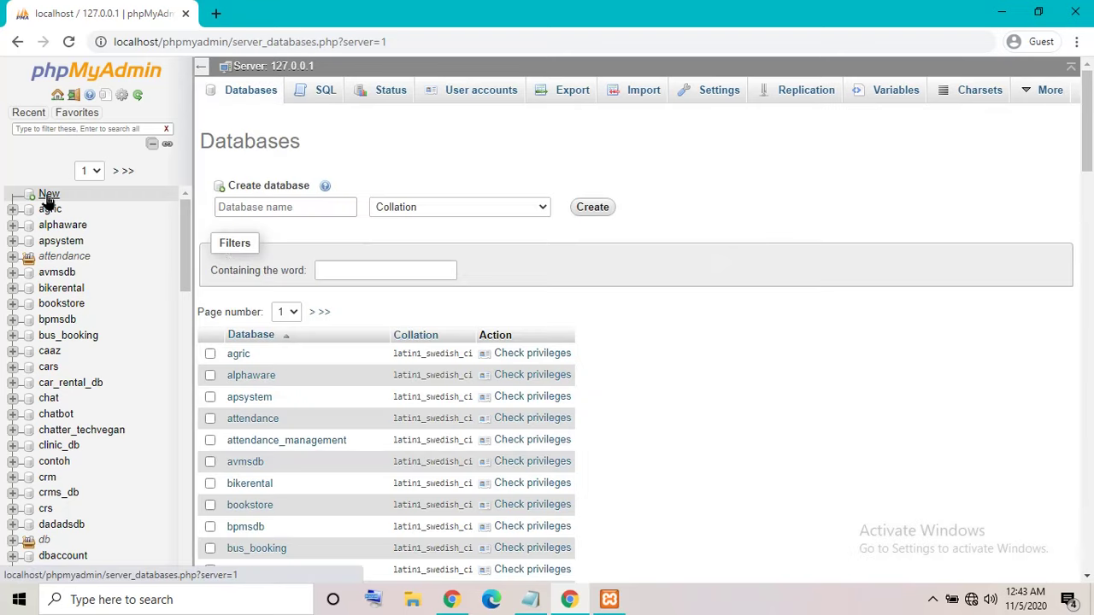
left_click(532, 599)
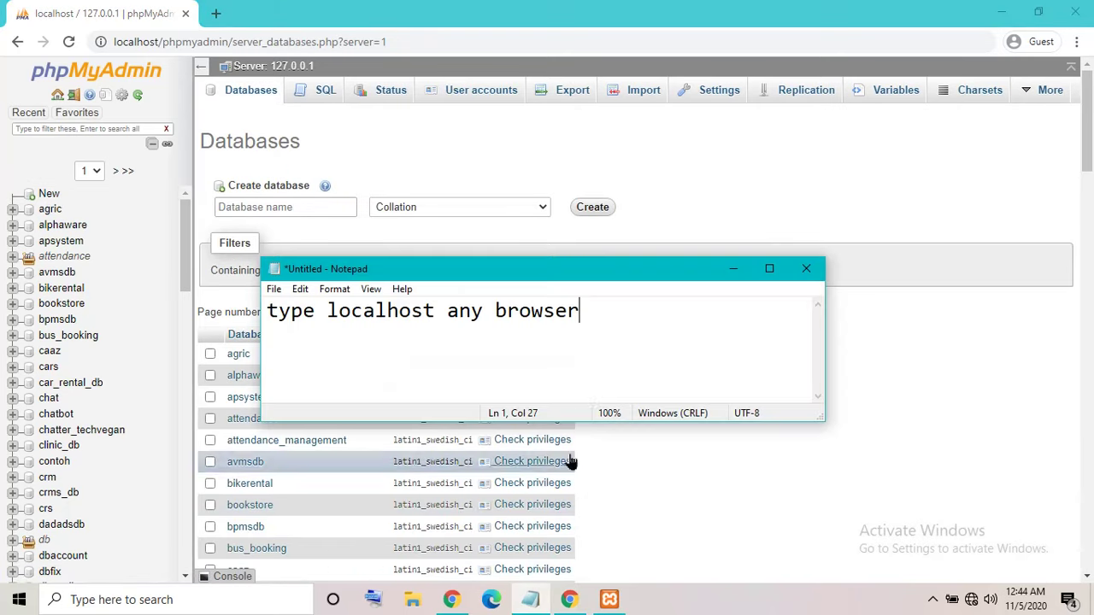
left_click_drag(609, 346, 103, 462)
type("C")
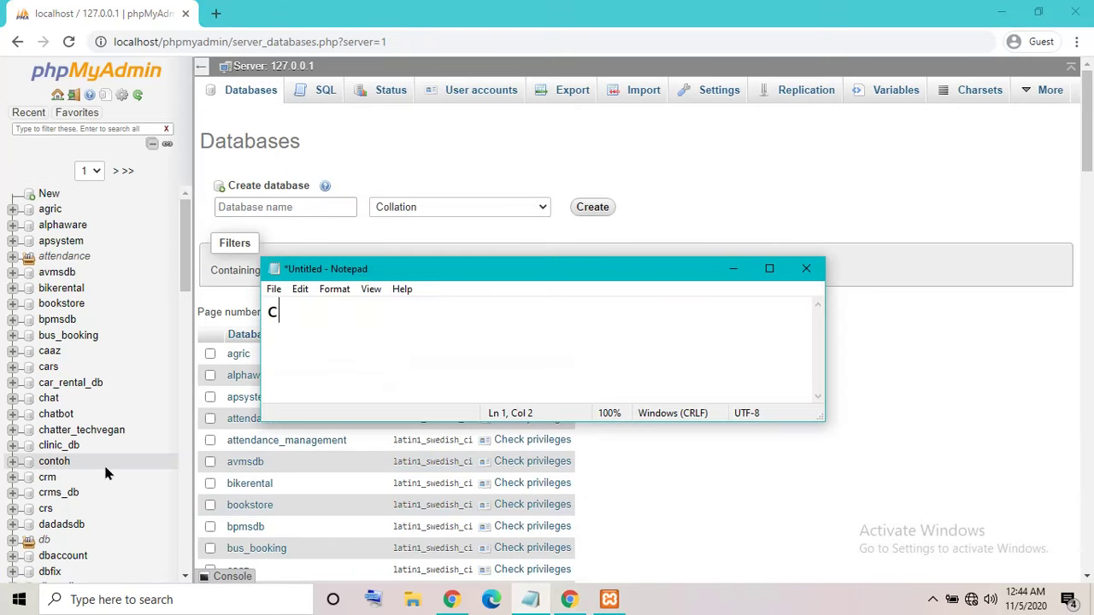
type("reate database")
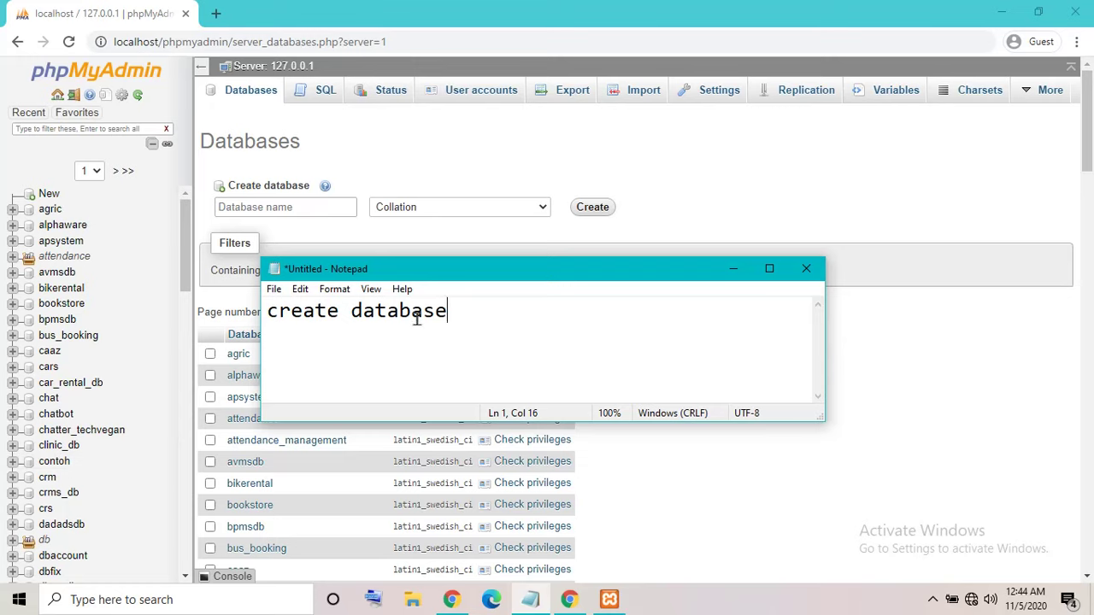
left_click(732, 268)
Minimise Chrome and open the project's database folder in a restored window.
left_click(1002, 12)
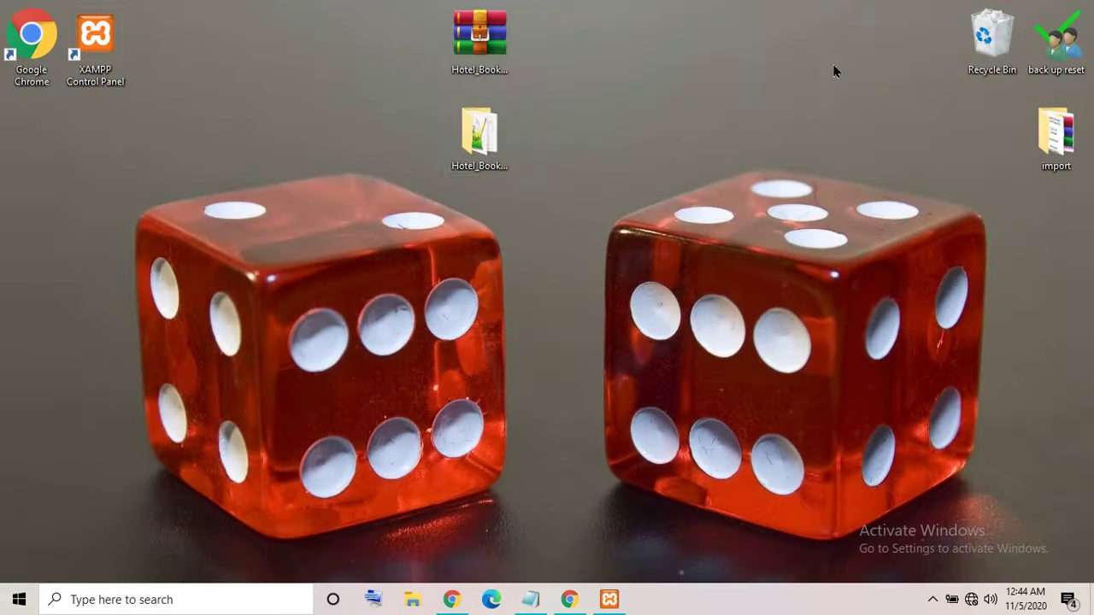
double_click(481, 133)
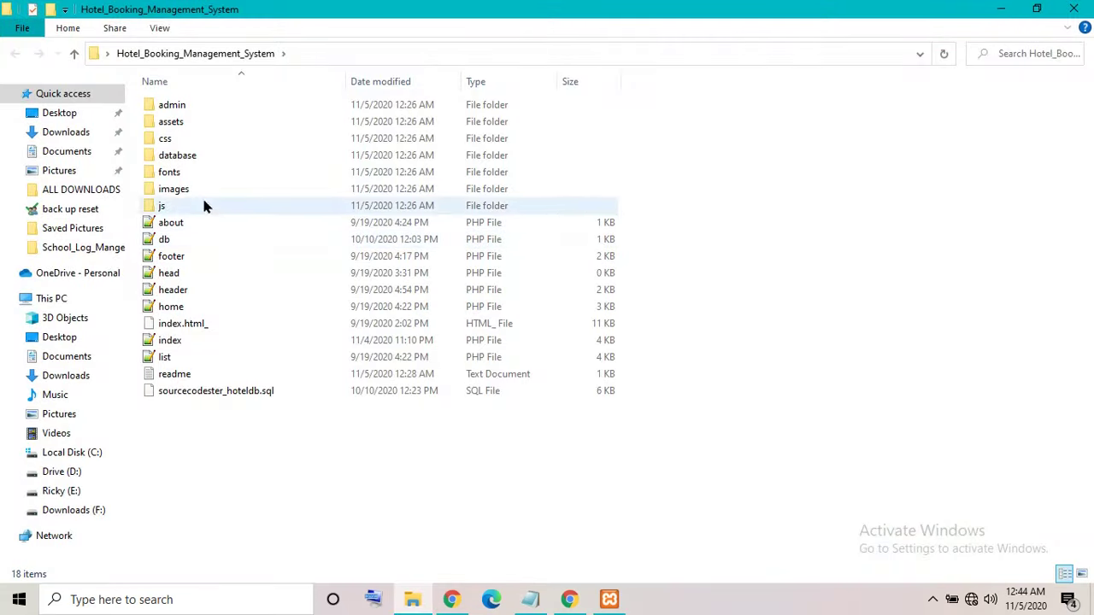
left_click(1037, 8)
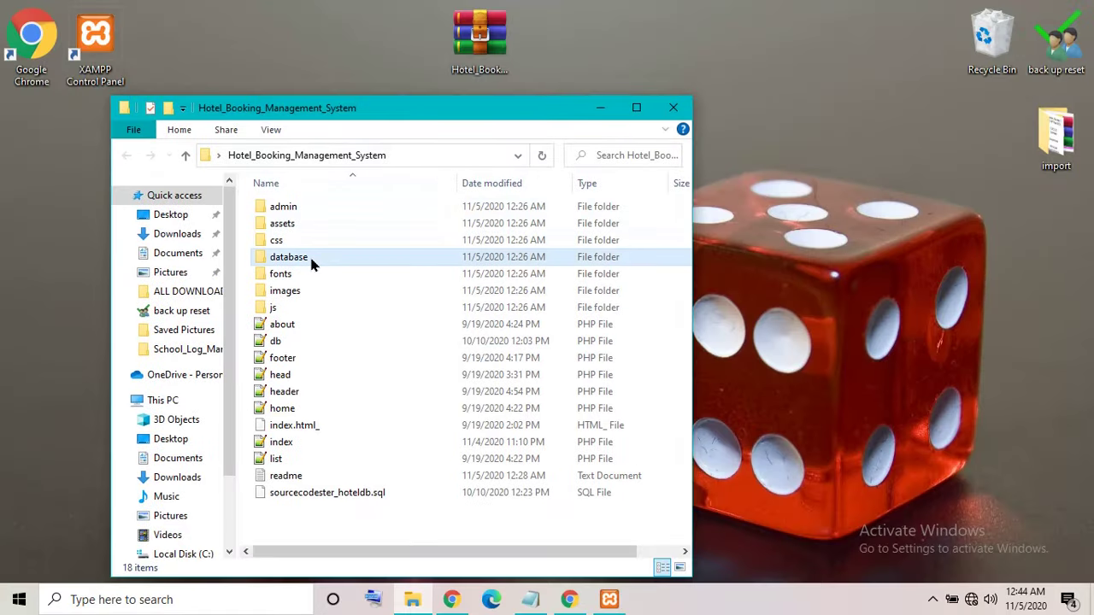
double_click(310, 254)
Copy the name hotel_db from hotel_db.sql's rename field and return to Chrome.
left_click(310, 209)
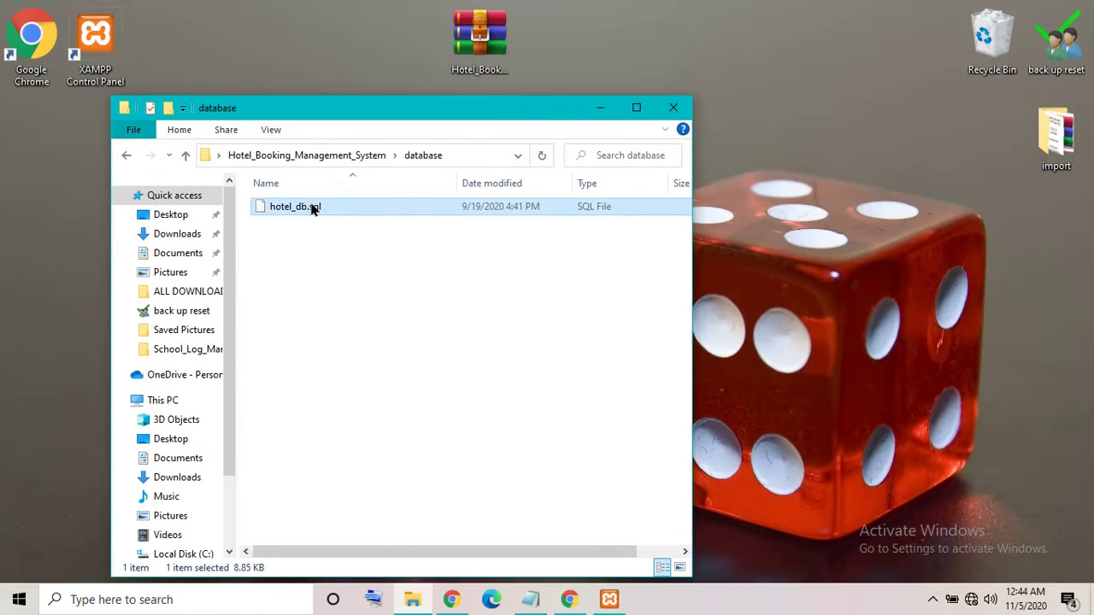
right_click(313, 210)
left_click(346, 549)
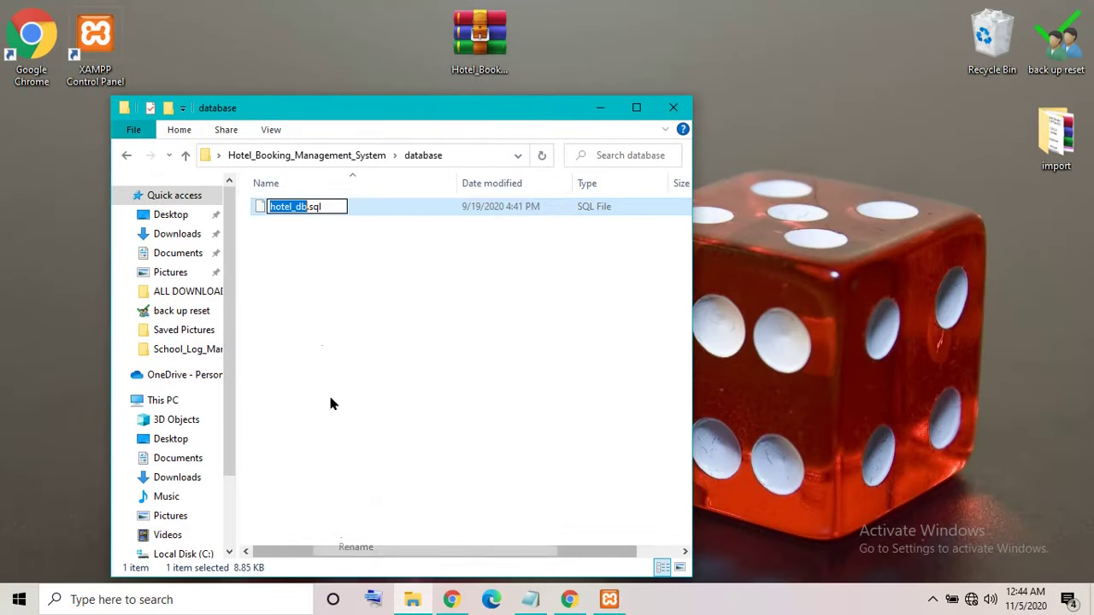
right_click(285, 214)
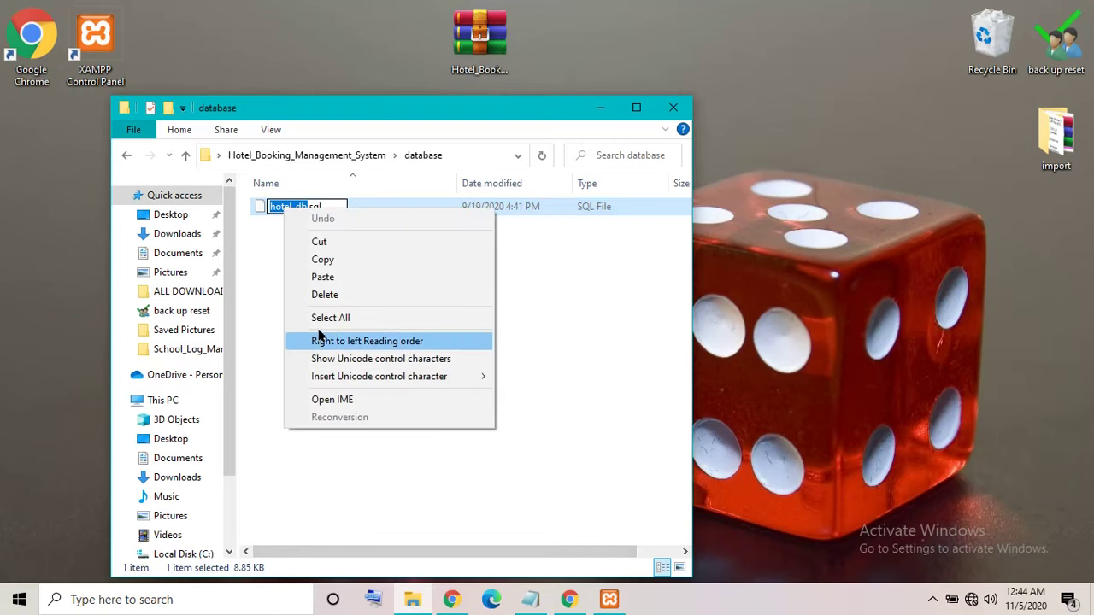
left_click(323, 260)
left_click(570, 599)
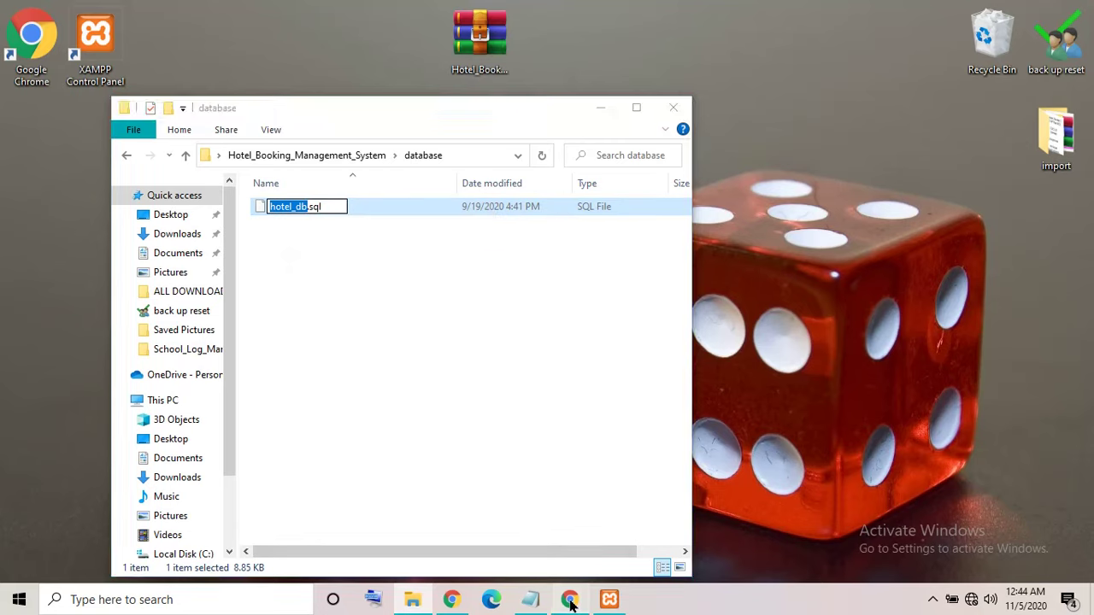
Create the hotel_db database in phpMyAdmin with the default collation.
left_click(602, 109)
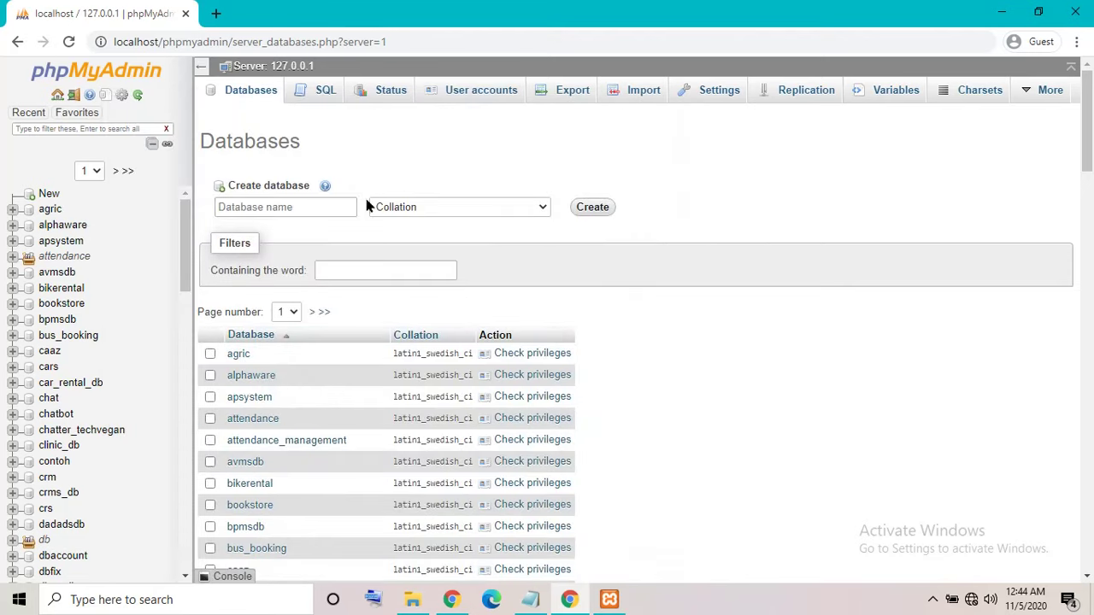
right_click(294, 206)
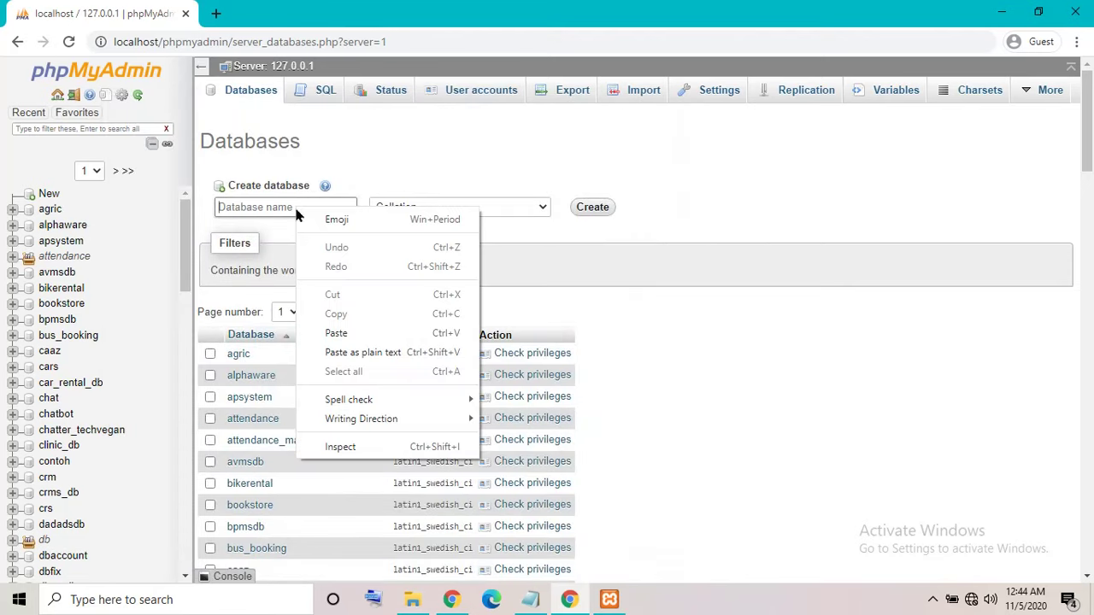
left_click(334, 334)
left_click(477, 208)
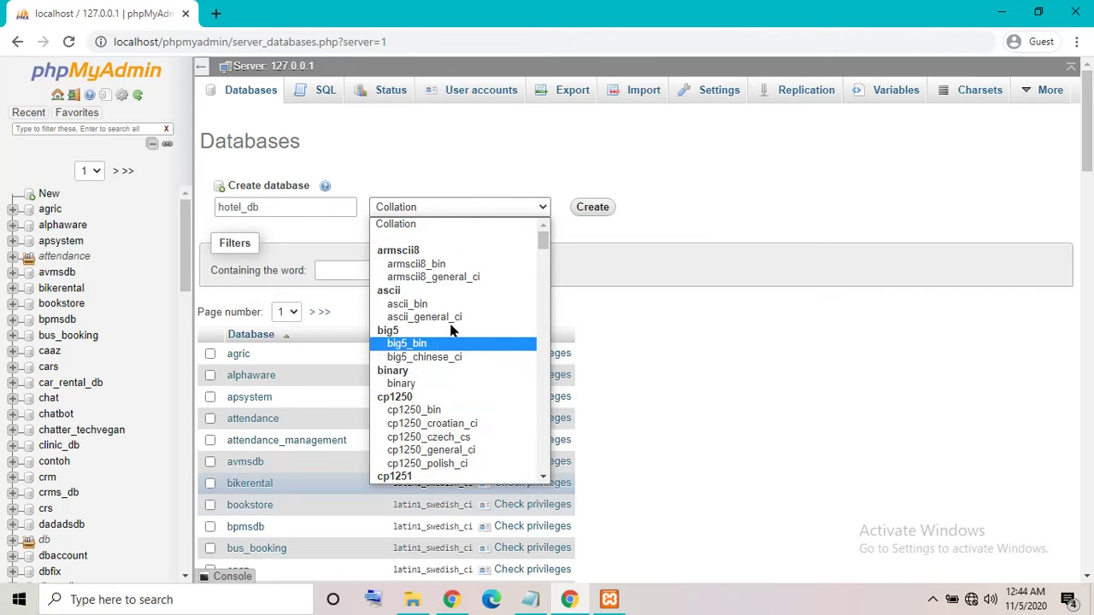
left_click(416, 225)
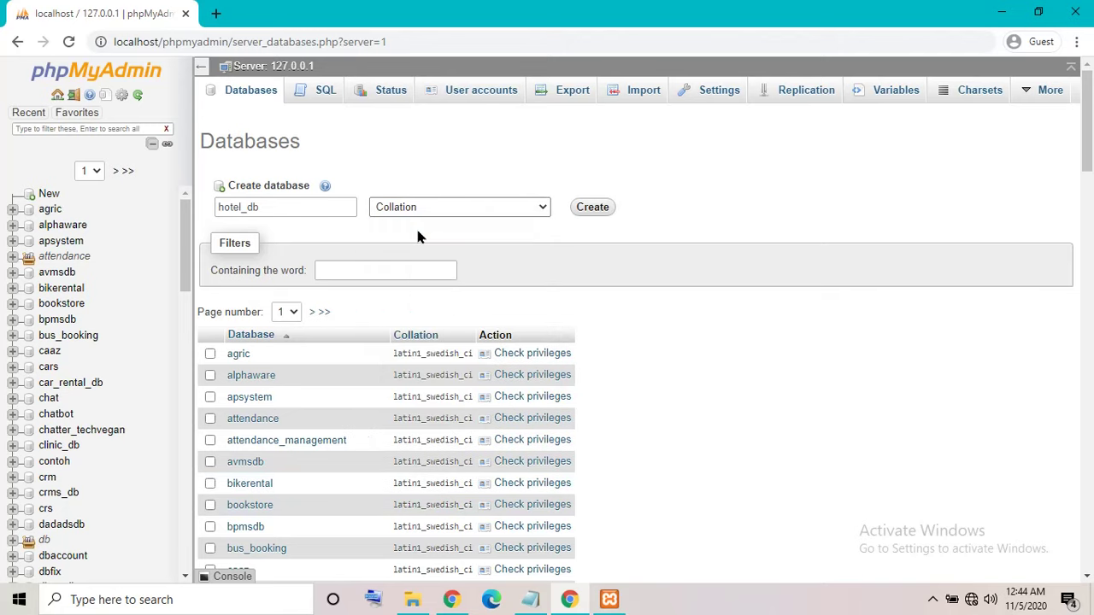
left_click(579, 211)
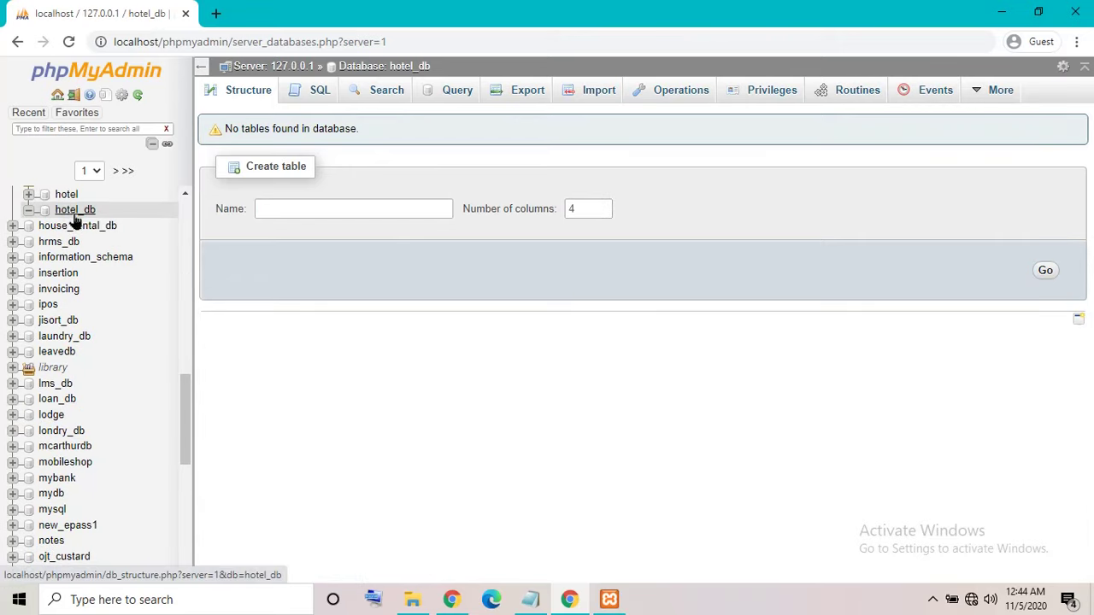
Import Desktop\Hotel_Booking_Management_System\database\hotel_db.sql into hotel_db.
left_click(586, 101)
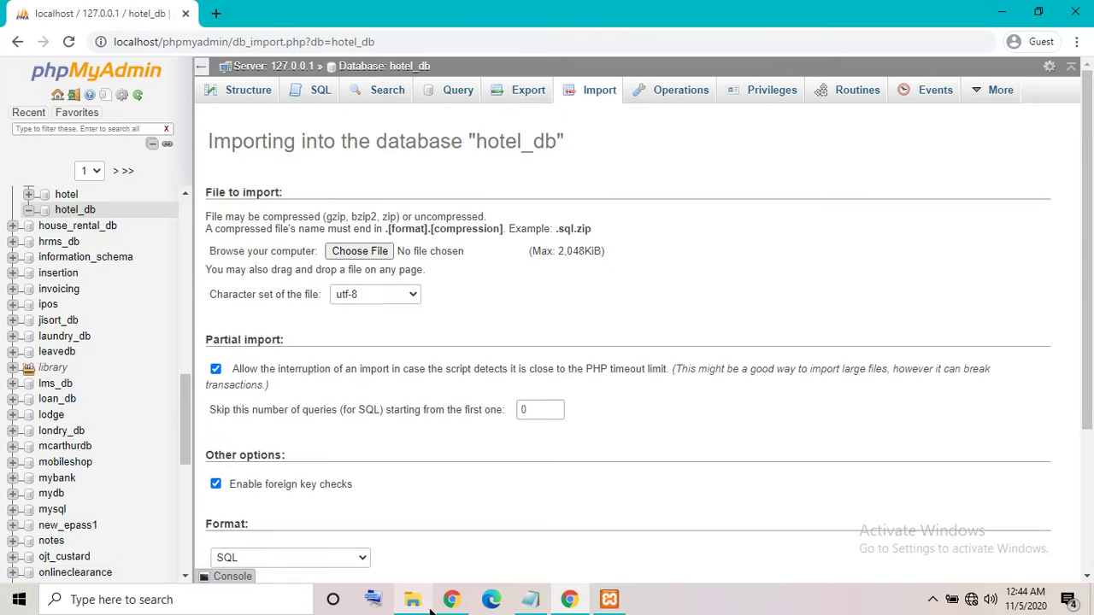
left_click(412, 599)
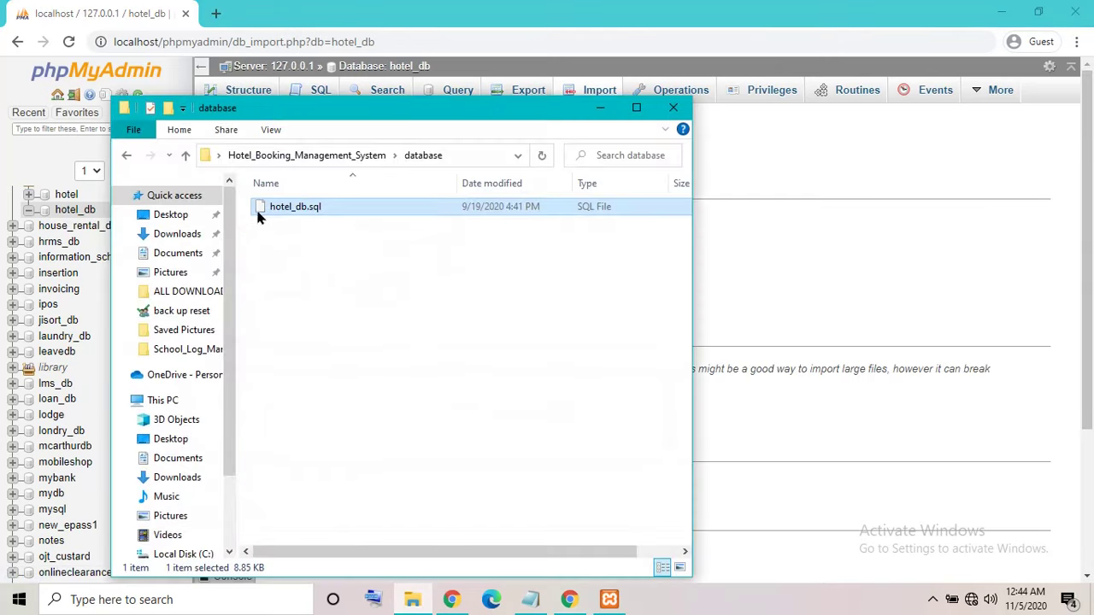
left_click(600, 108)
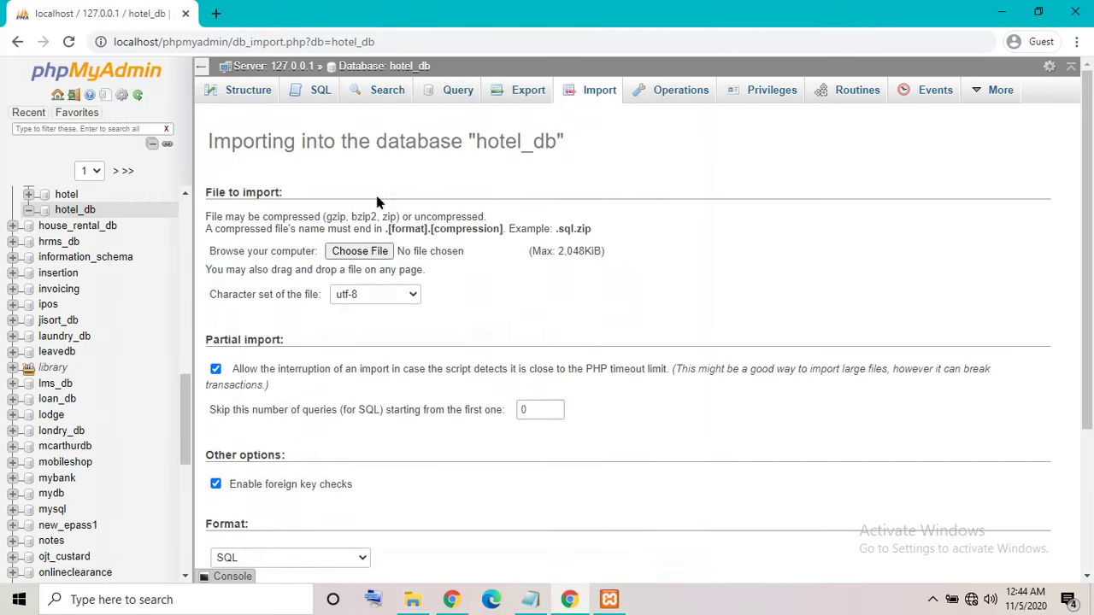
left_click(356, 253)
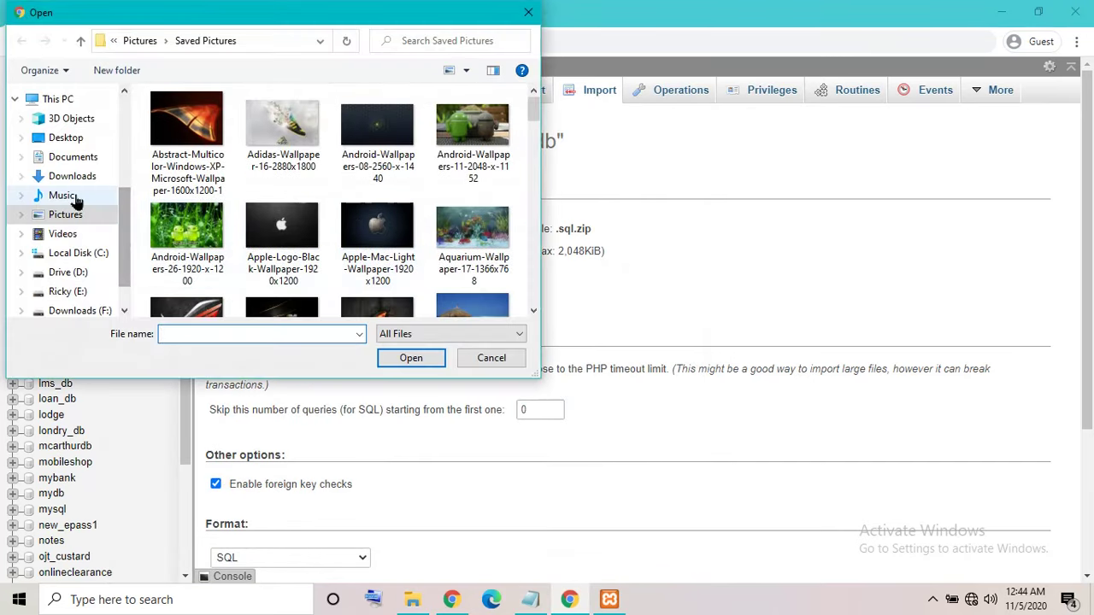
left_click(66, 138)
left_click(297, 163)
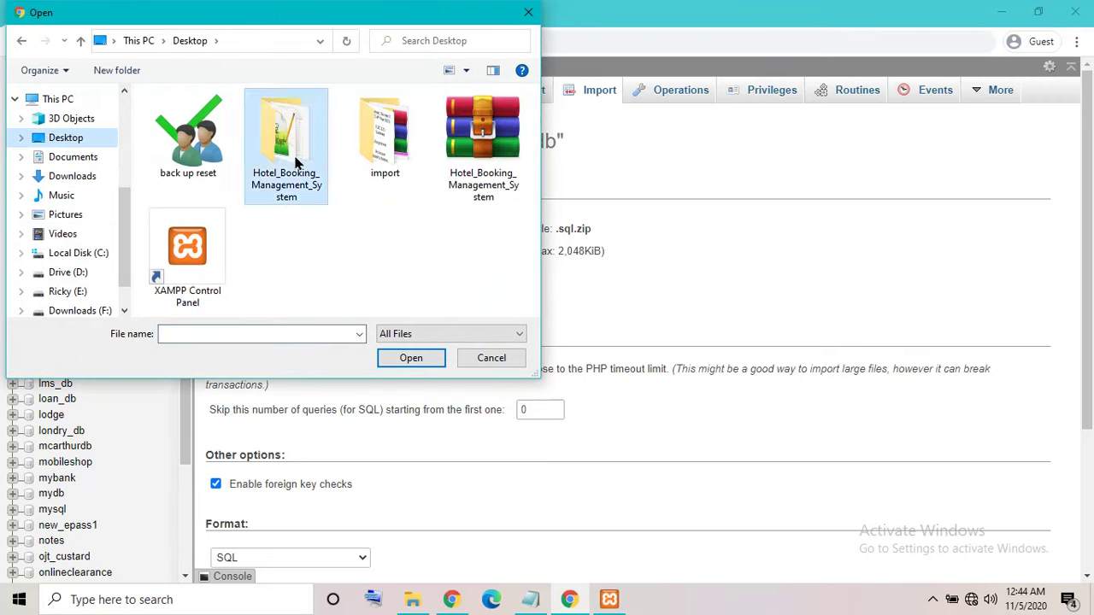
double_click(297, 162)
double_click(206, 166)
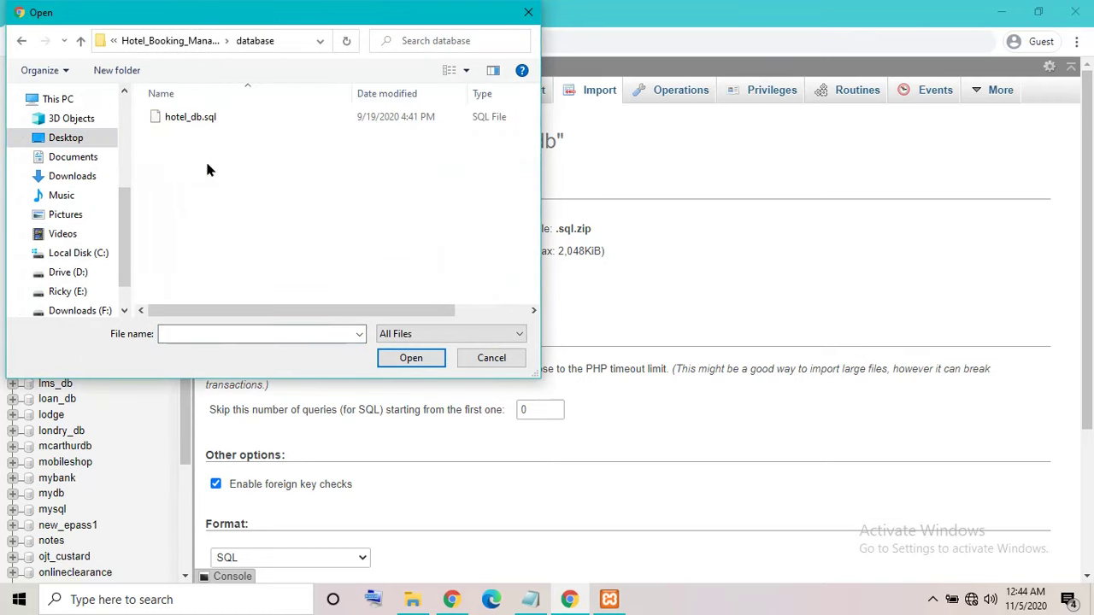
left_click(203, 118)
left_click(410, 358)
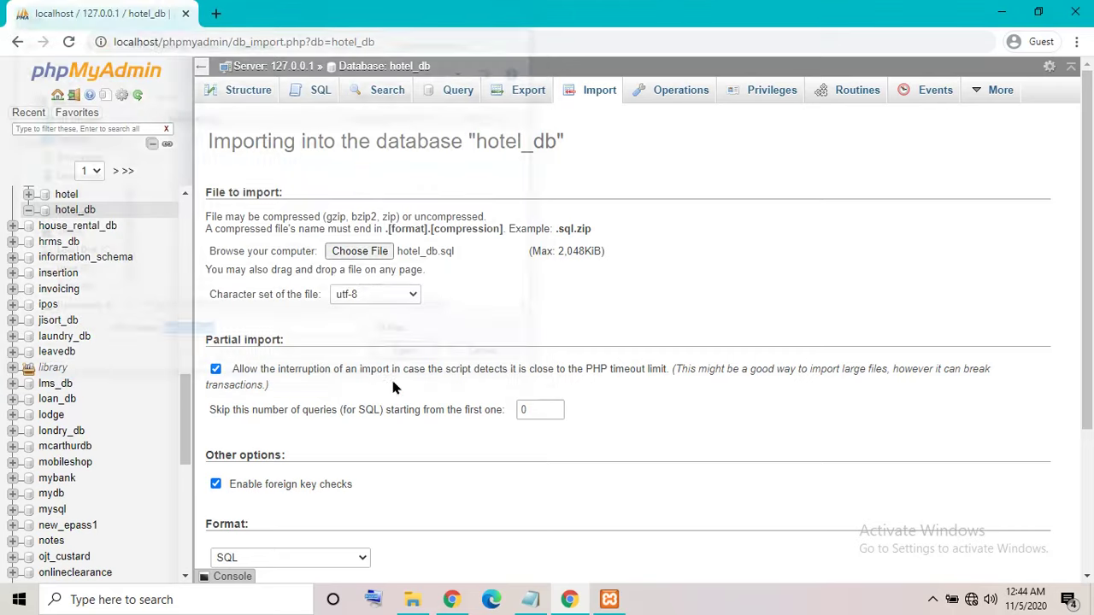
scroll(391, 384, "down", 3)
left_click(236, 517)
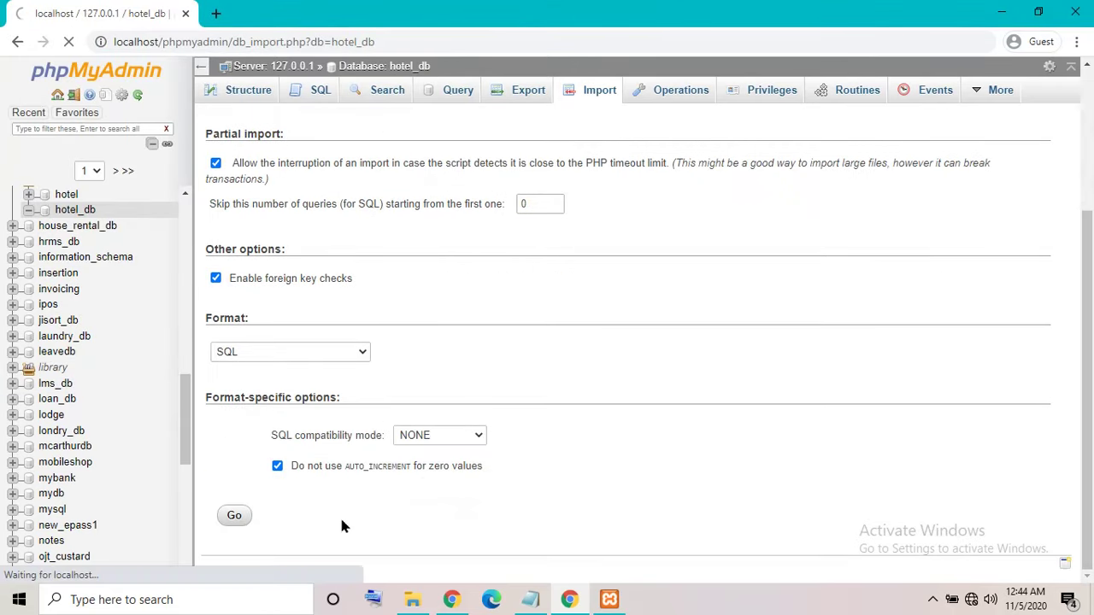
Rewrite the note to read 'Wait to succes import'.
left_click(530, 599)
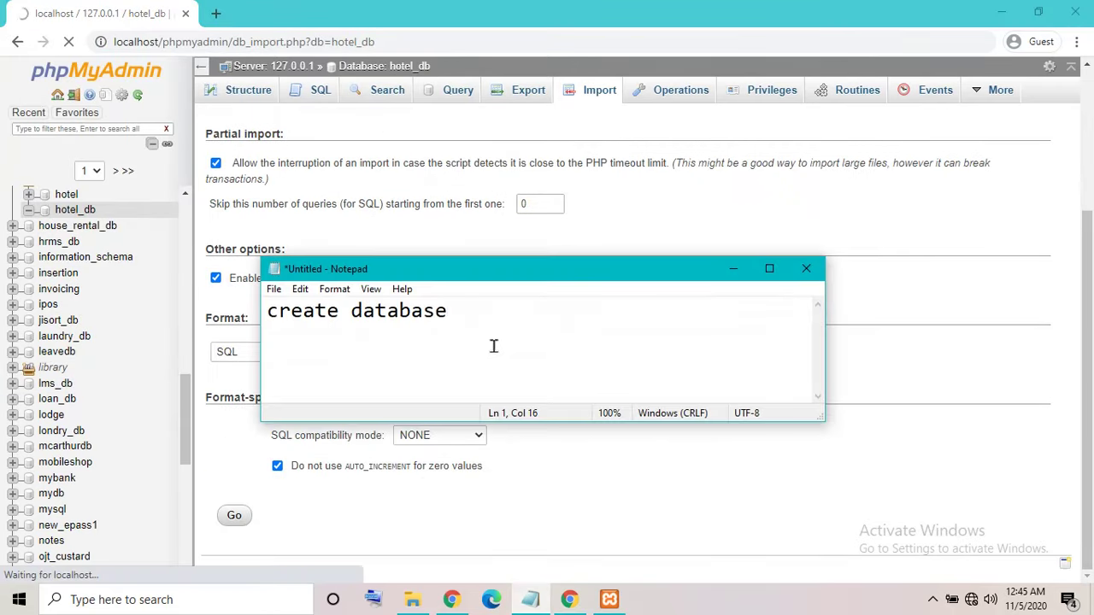
left_click_drag(494, 346, 61, 346)
type("W")
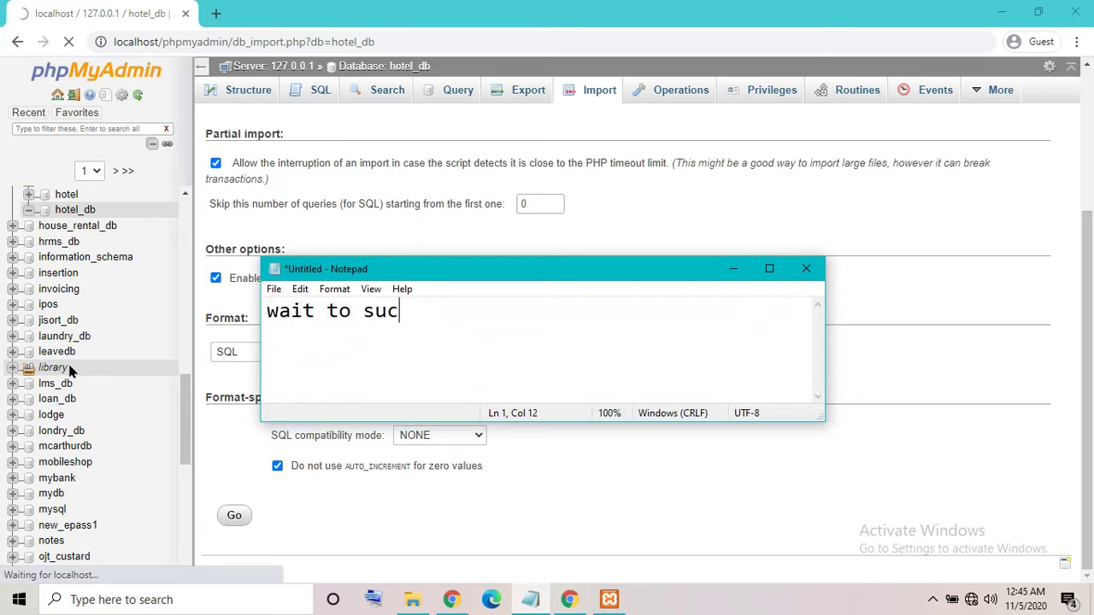
type("ait to succes import")
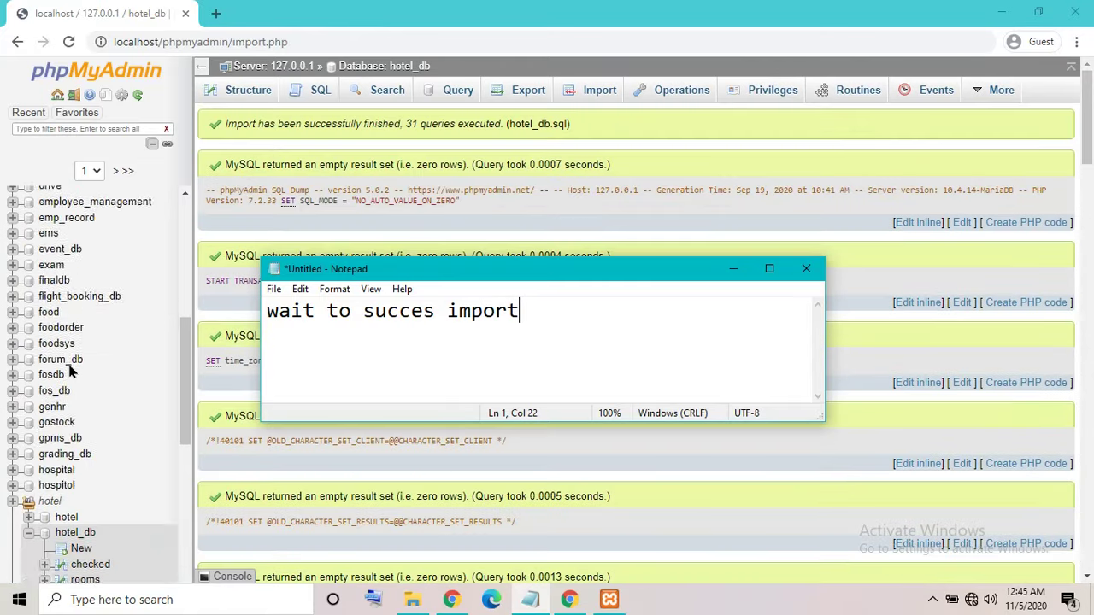
Browse the checked, rooms, room_categories, system_settings and users tables, then minimize Chrome.
scroll(71, 369, "down", 4)
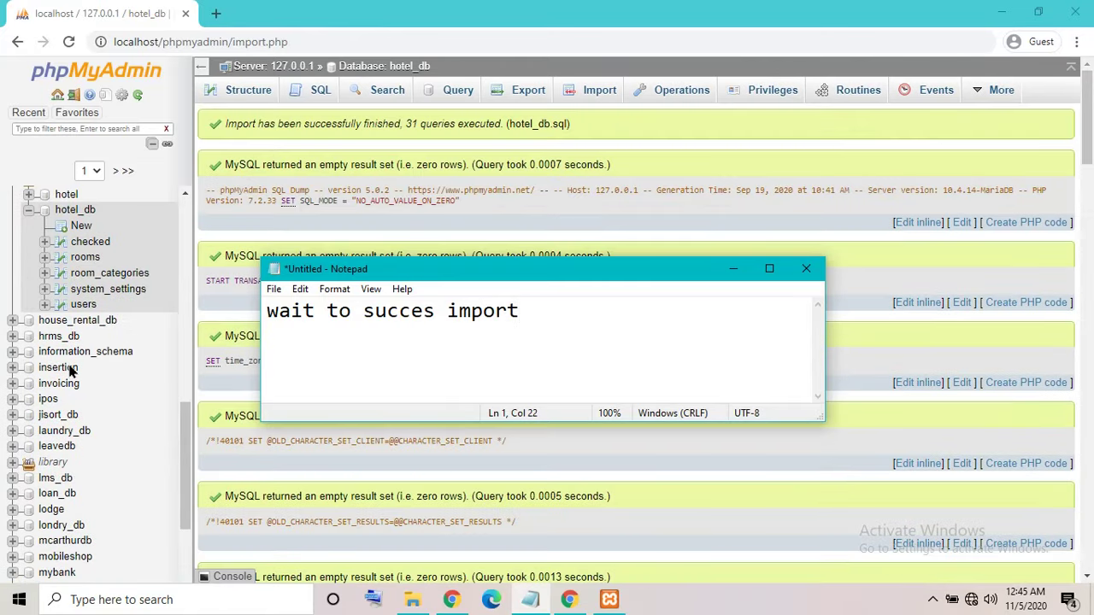
left_click(732, 269)
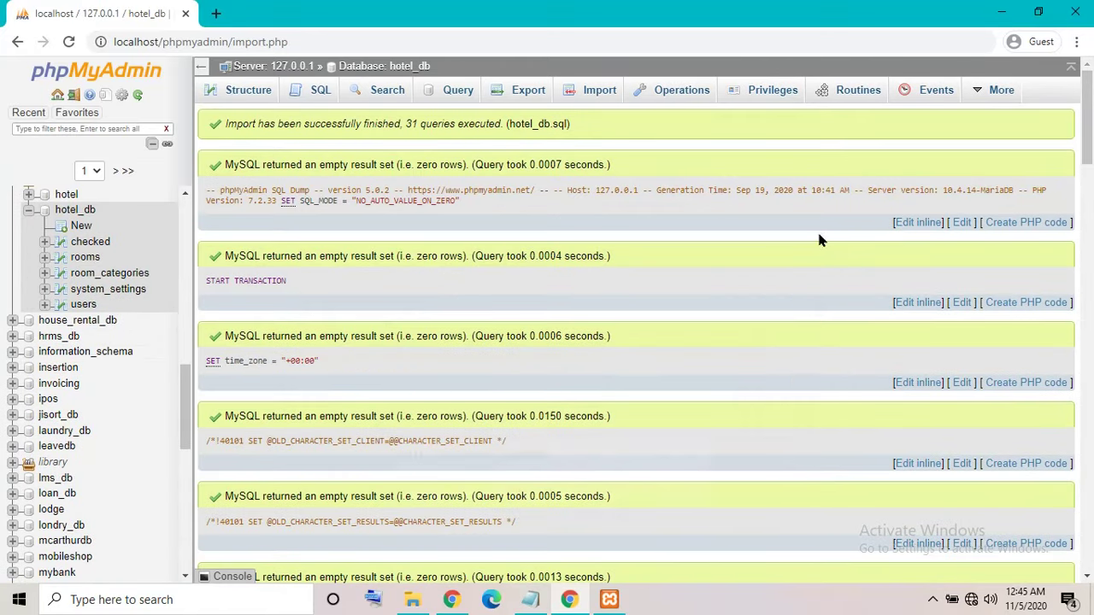
left_click_drag(1084, 150, 1090, 564)
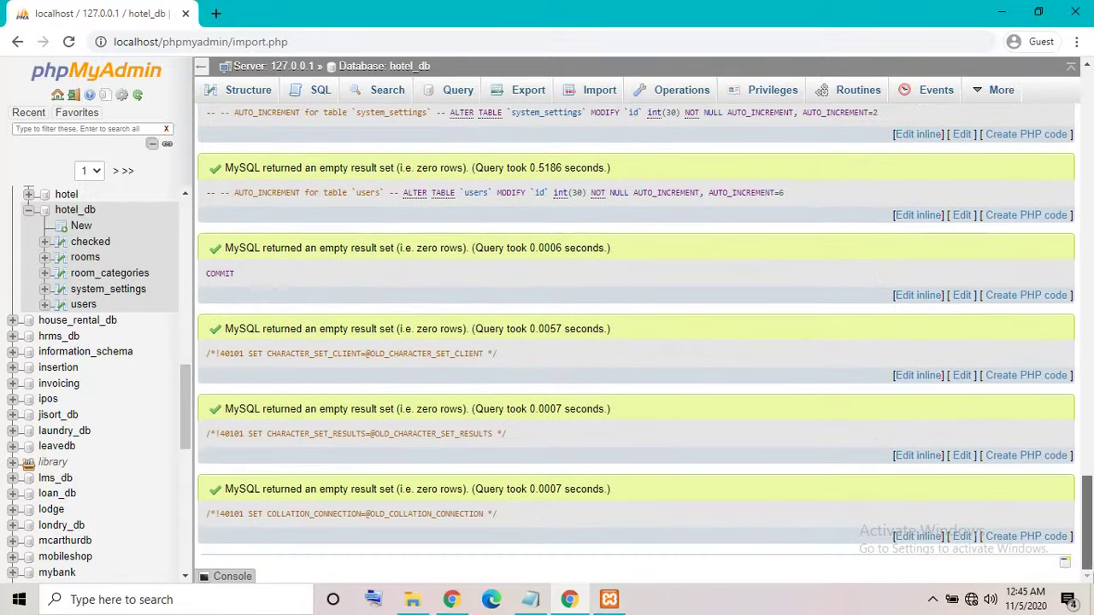
left_click(95, 245)
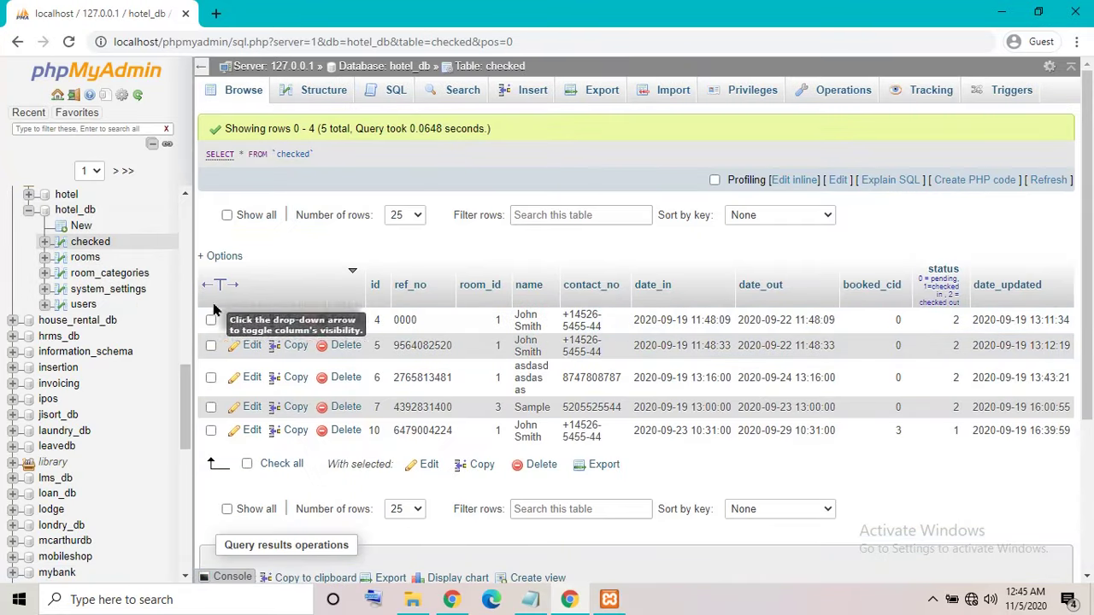
left_click(85, 261)
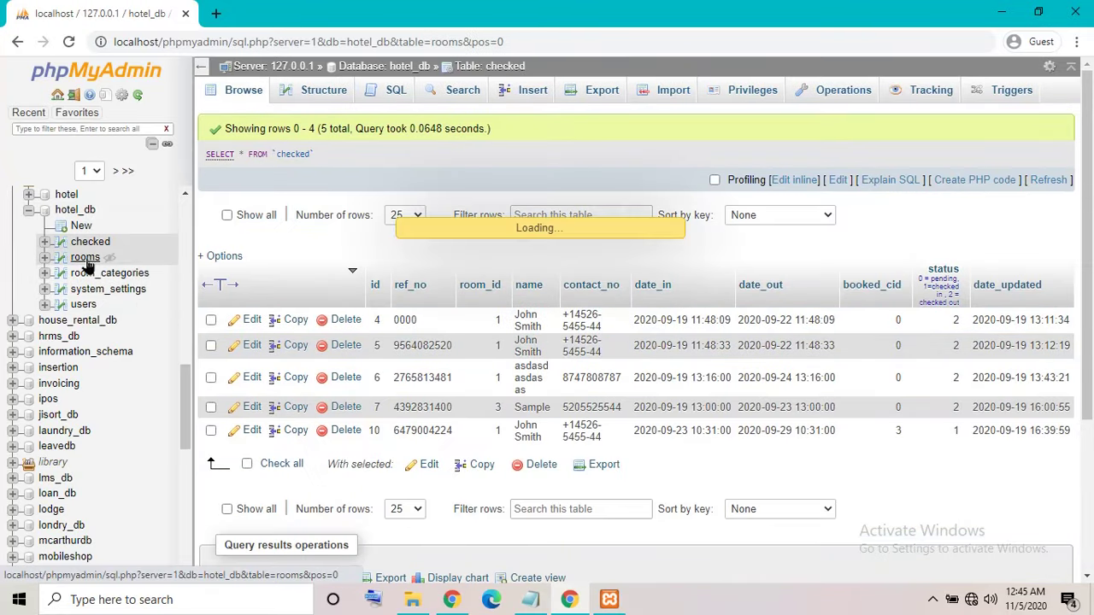
left_click(95, 277)
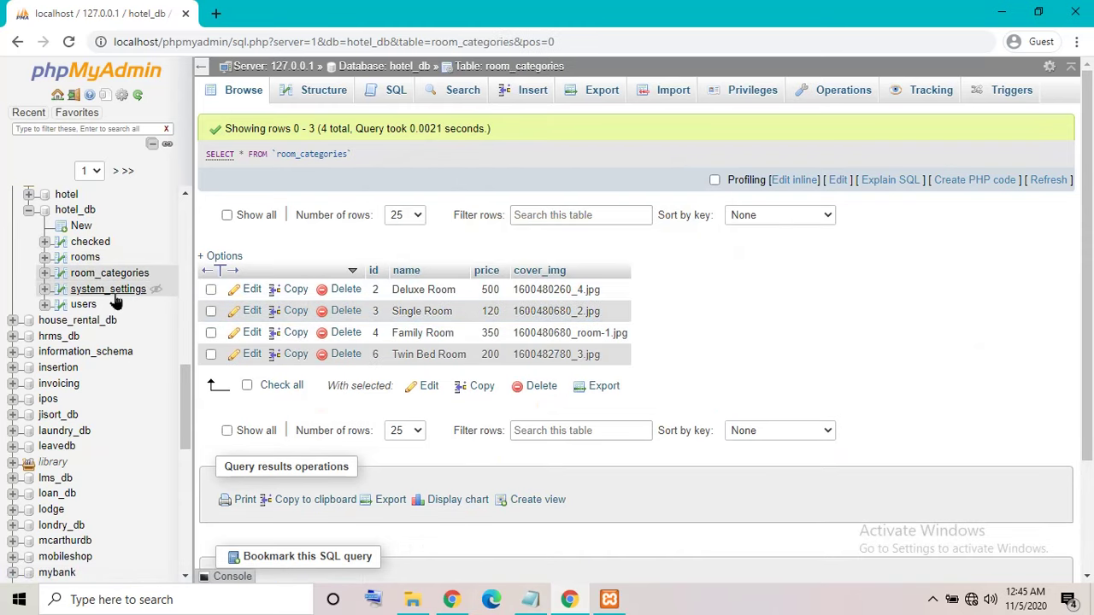
left_click(103, 292)
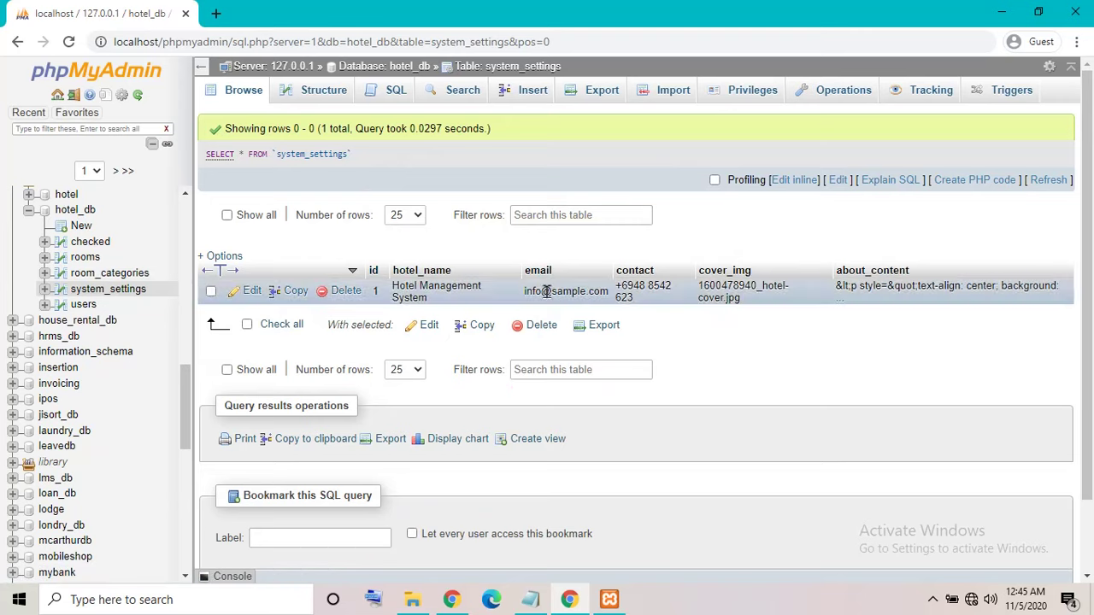
left_click(108, 290)
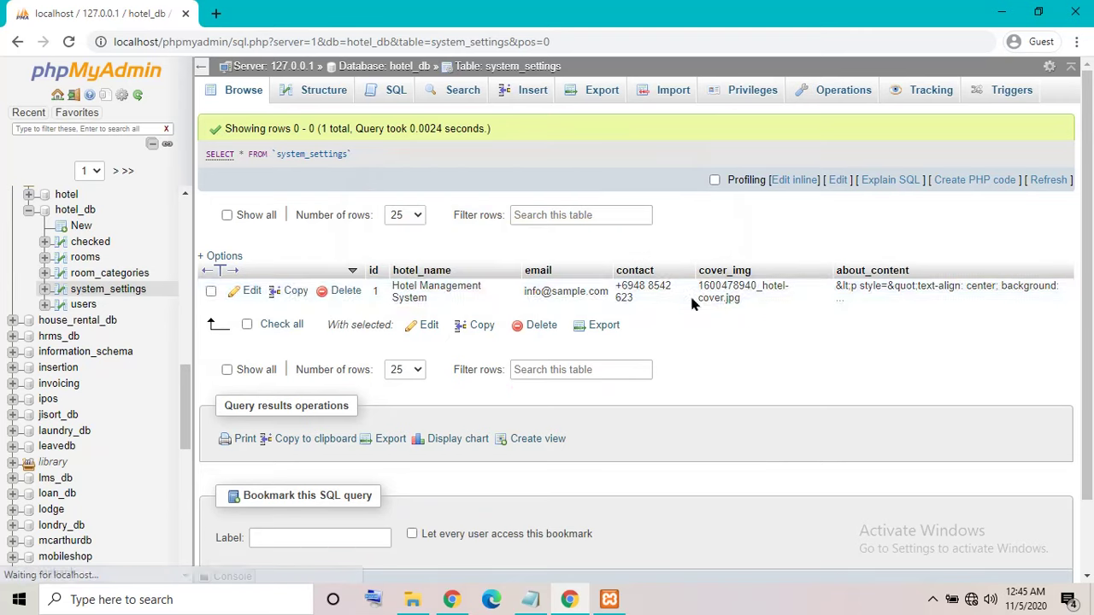
left_click(87, 306)
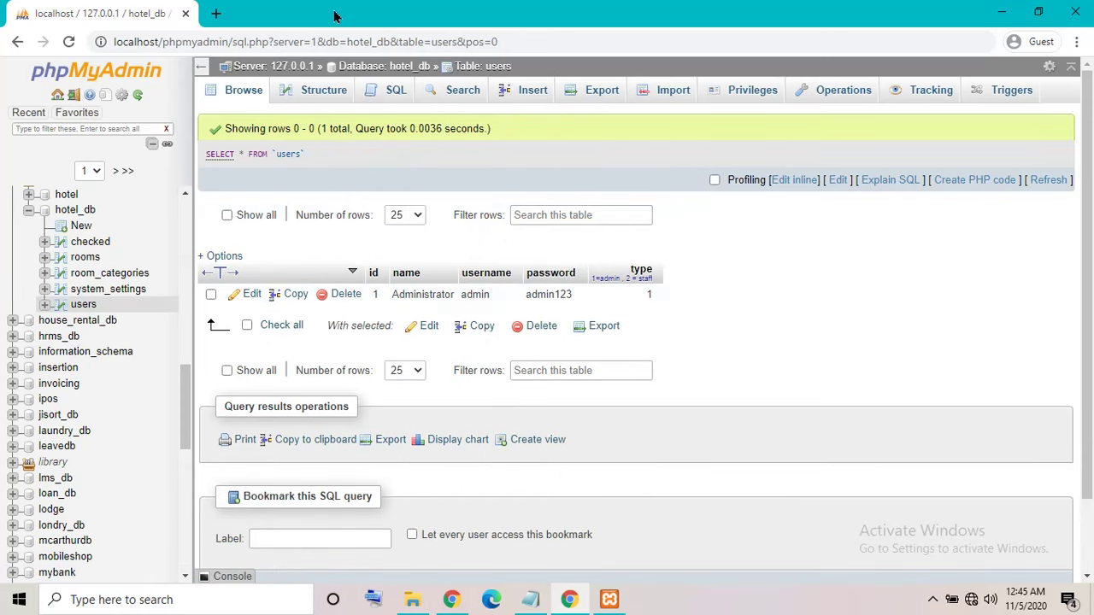
left_click(1002, 12)
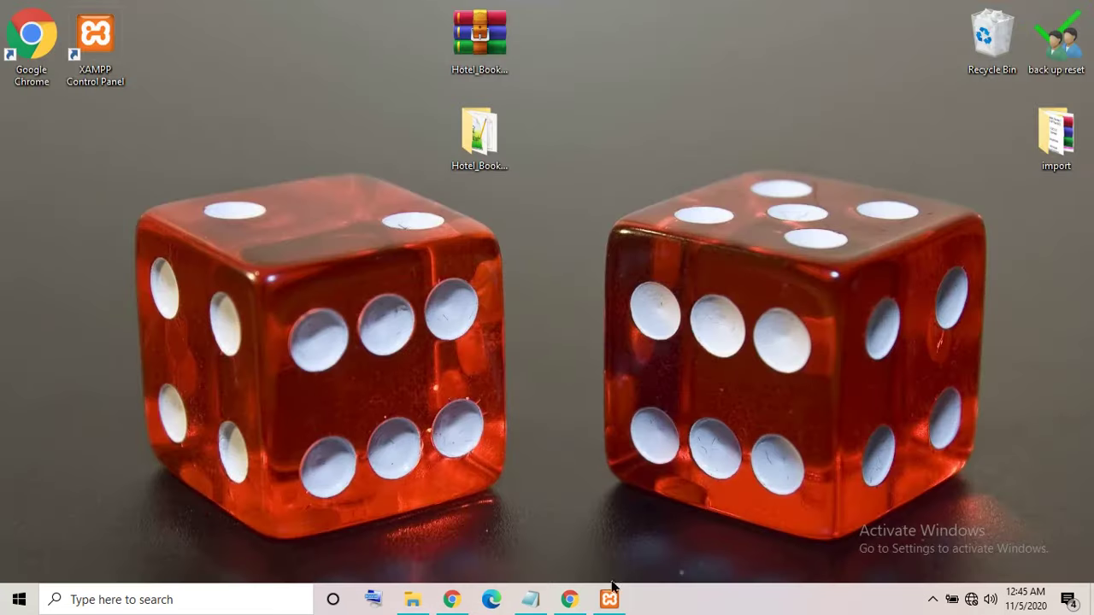
Replace the Notepad note's text with 'm'.
left_click(530, 599)
left_click_drag(520, 310, 2, 379)
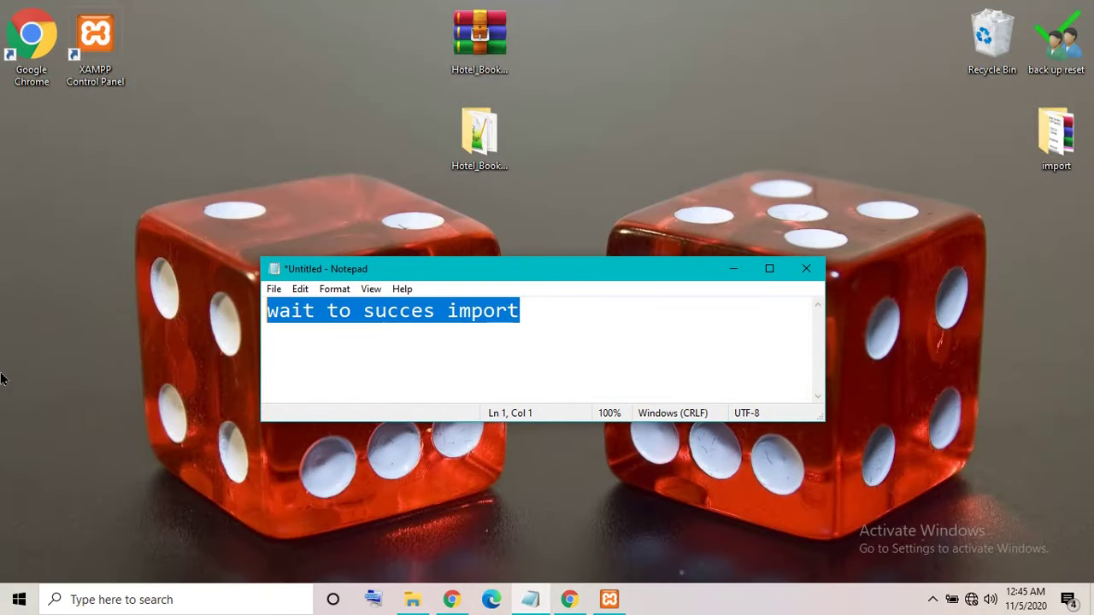
type("my xampp install in drive E")
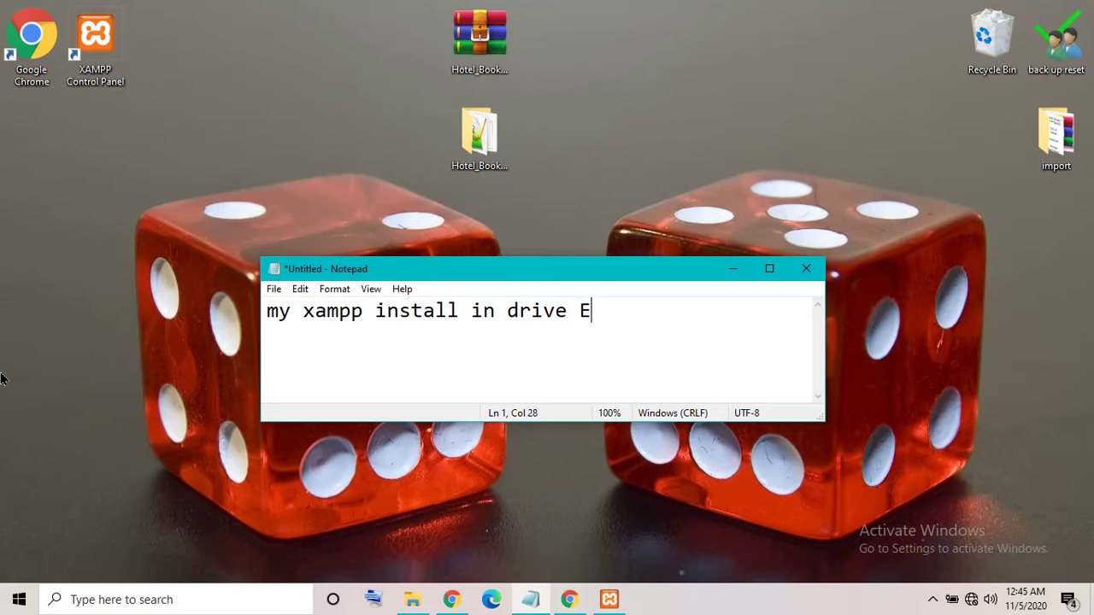
Copy the Hotel_Booking_Management_System folder from the desktop and open drive E: in a maximized File Explorer.
left_click(740, 275)
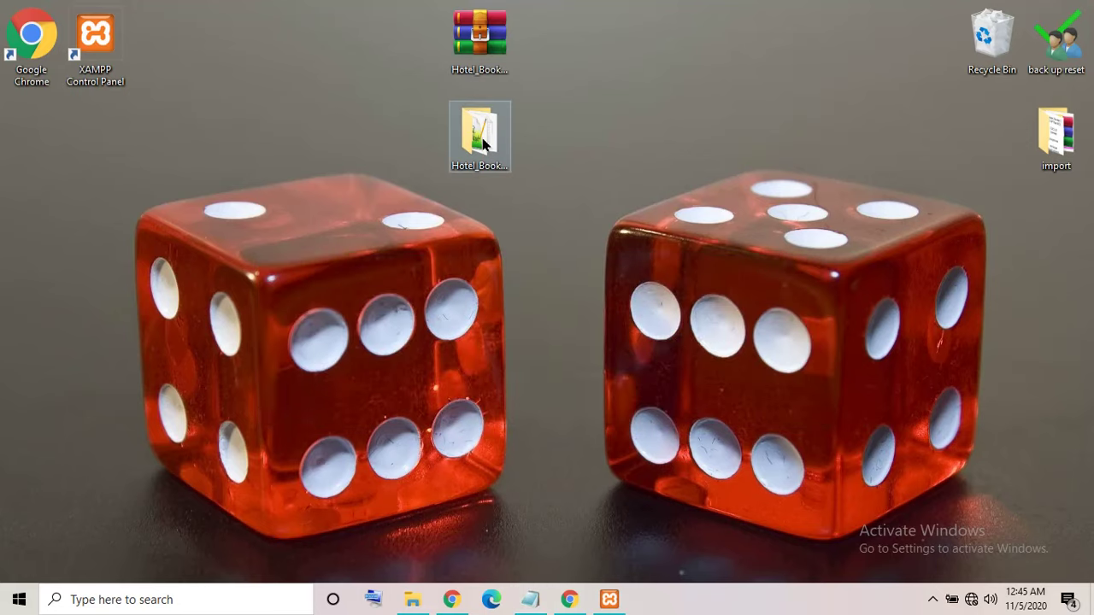
right_click(479, 135)
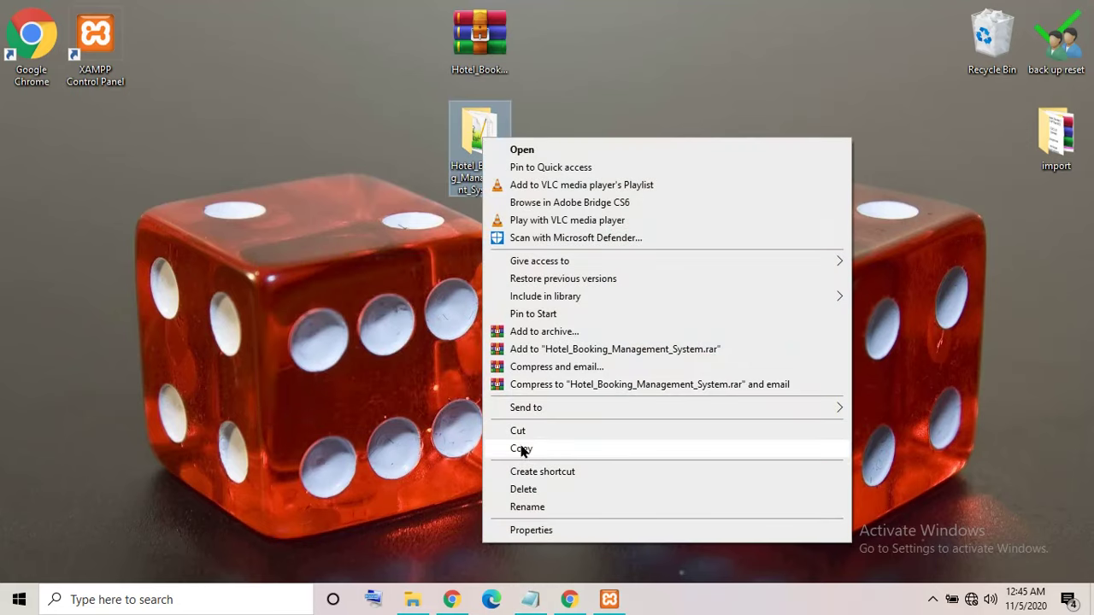
left_click(521, 448)
left_click(413, 599)
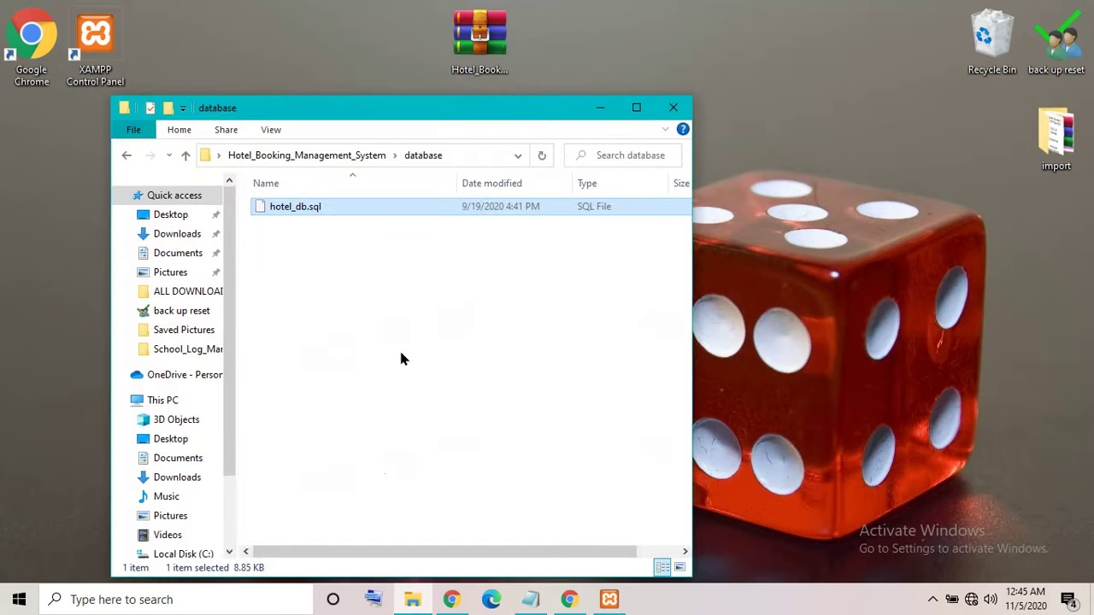
left_click(634, 106)
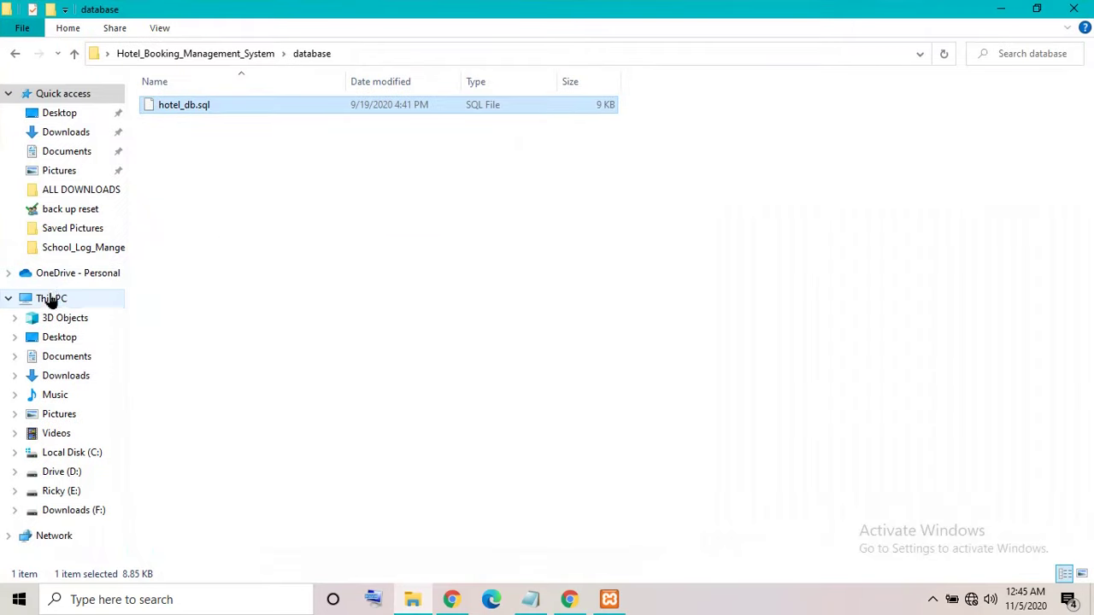
left_click(51, 298)
left_click(628, 232)
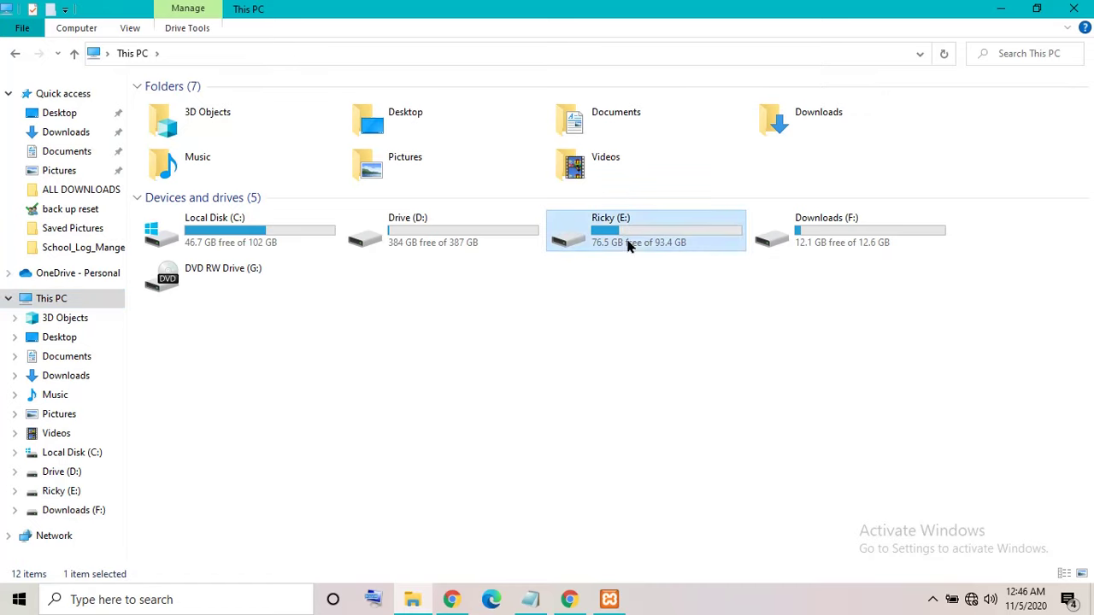
right_click(630, 235)
left_click(654, 243)
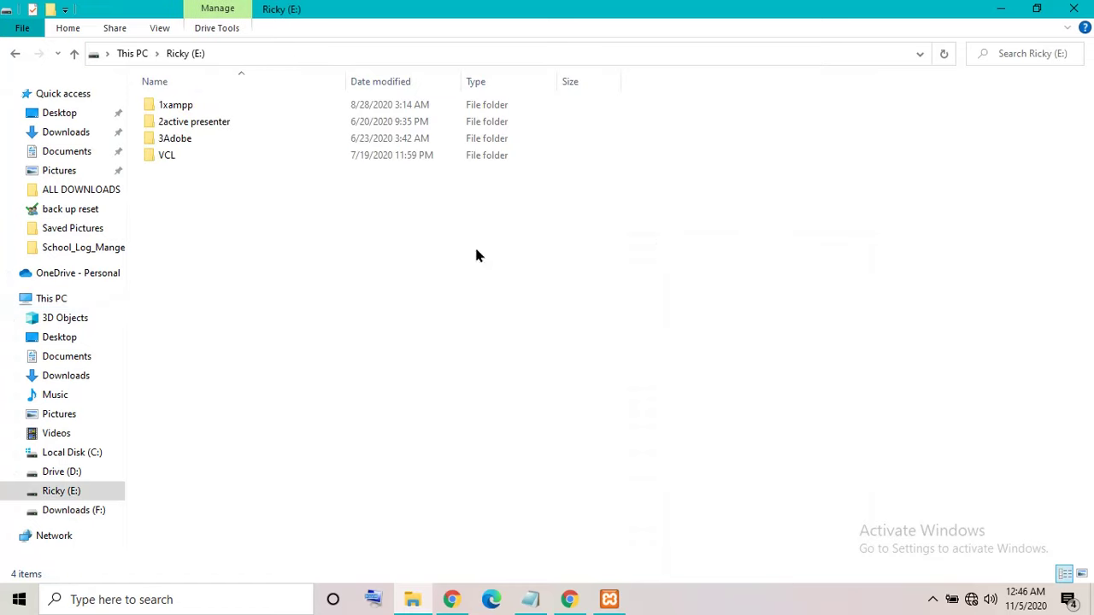
Paste the project folder into E:\1xampp\htdocs.
right_click(215, 109)
left_click(166, 105)
right_click(164, 104)
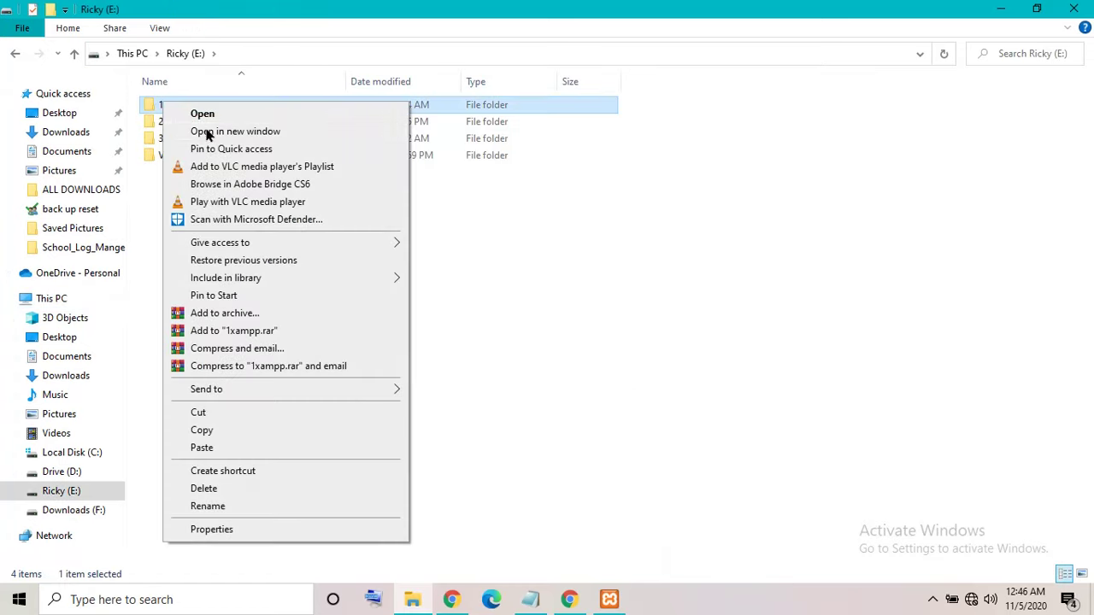
left_click(205, 113)
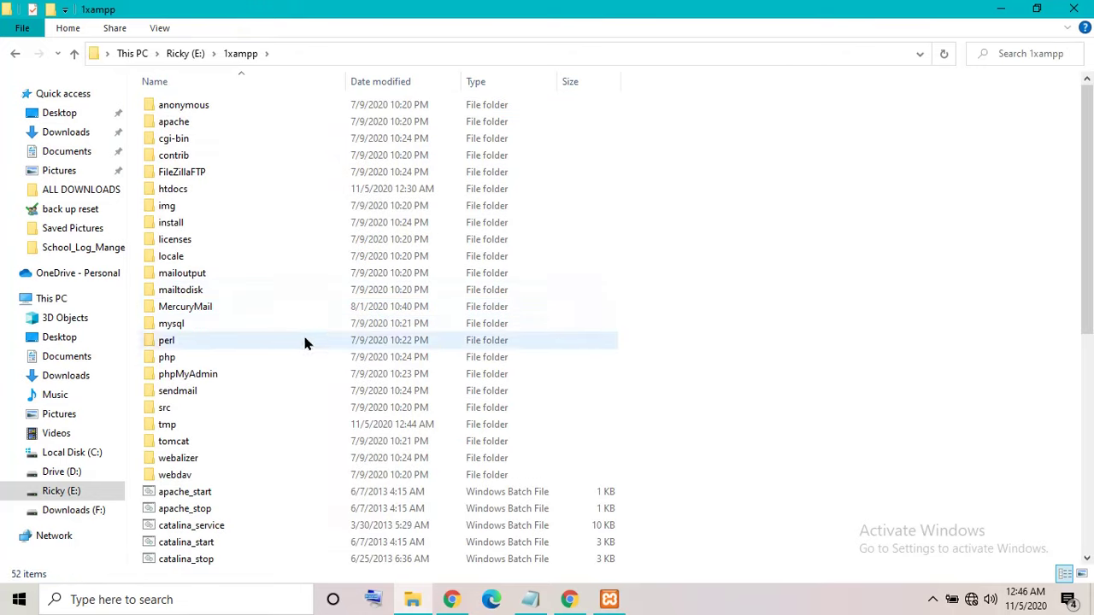
right_click(182, 197)
left_click(245, 153)
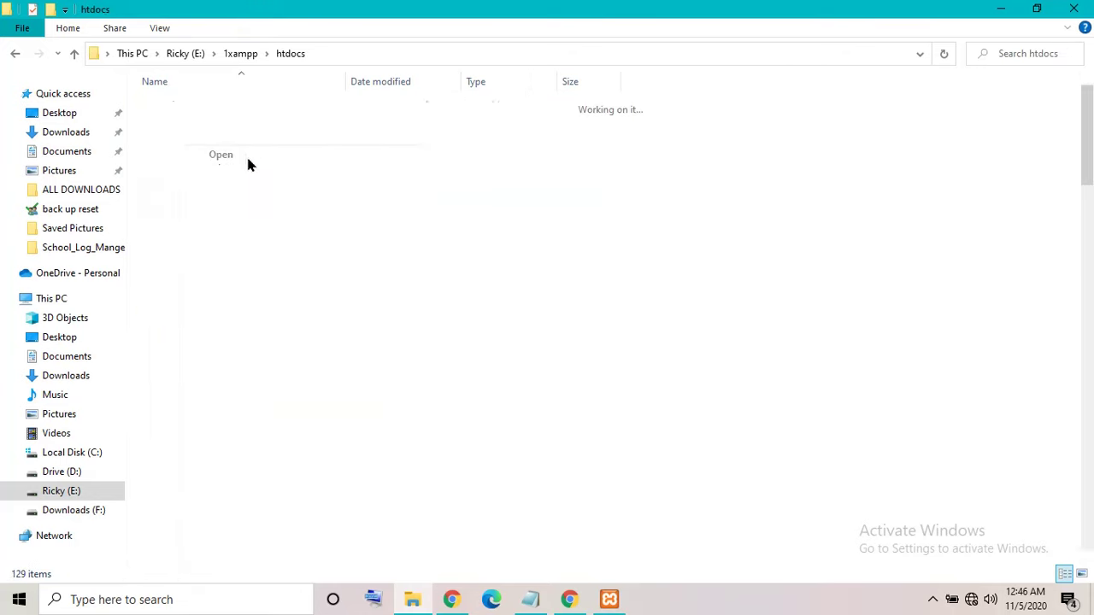
right_click(772, 249)
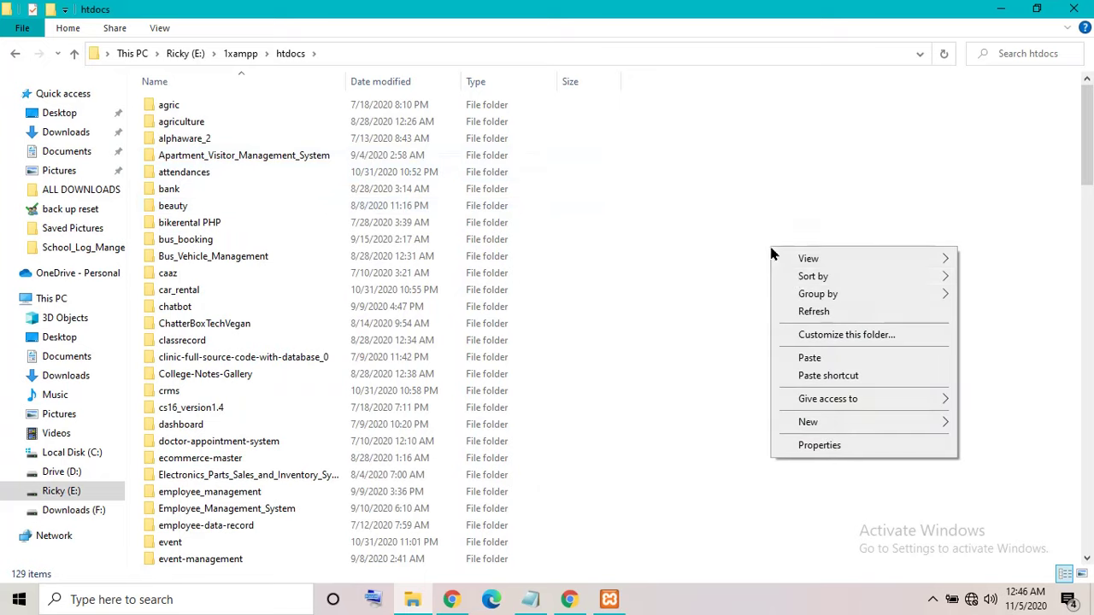
left_click(810, 359)
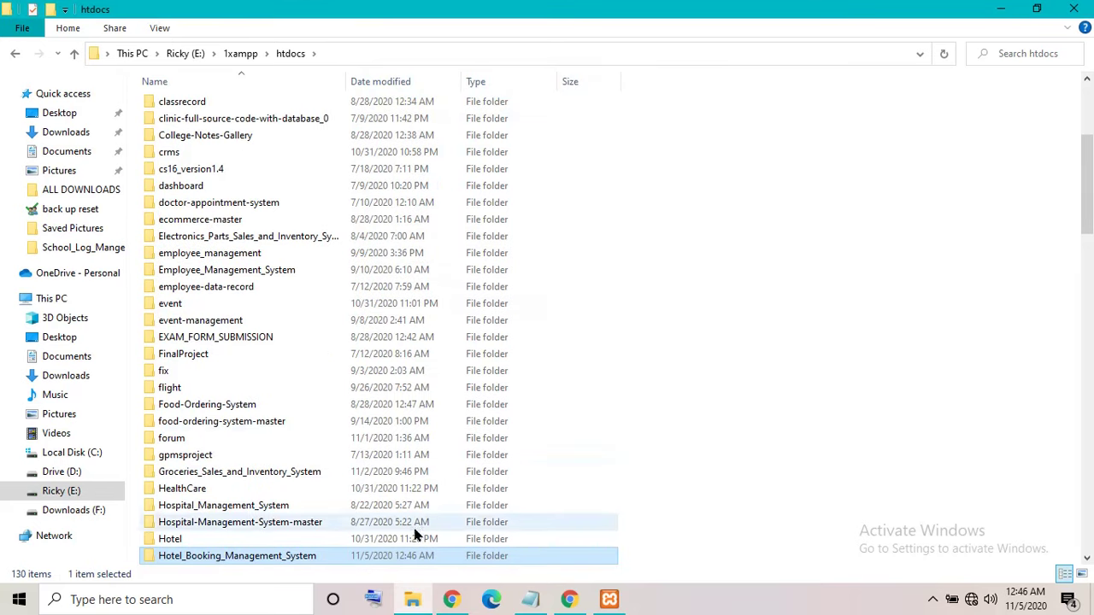
Open the pasted project folder and copy its full folder path.
double_click(356, 560)
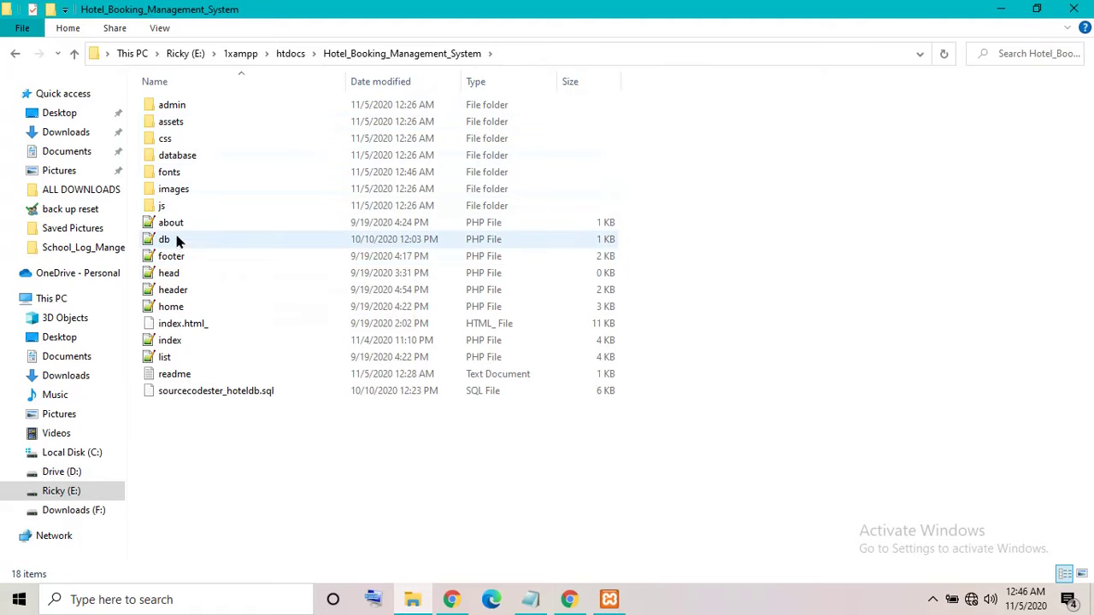
left_click(513, 54)
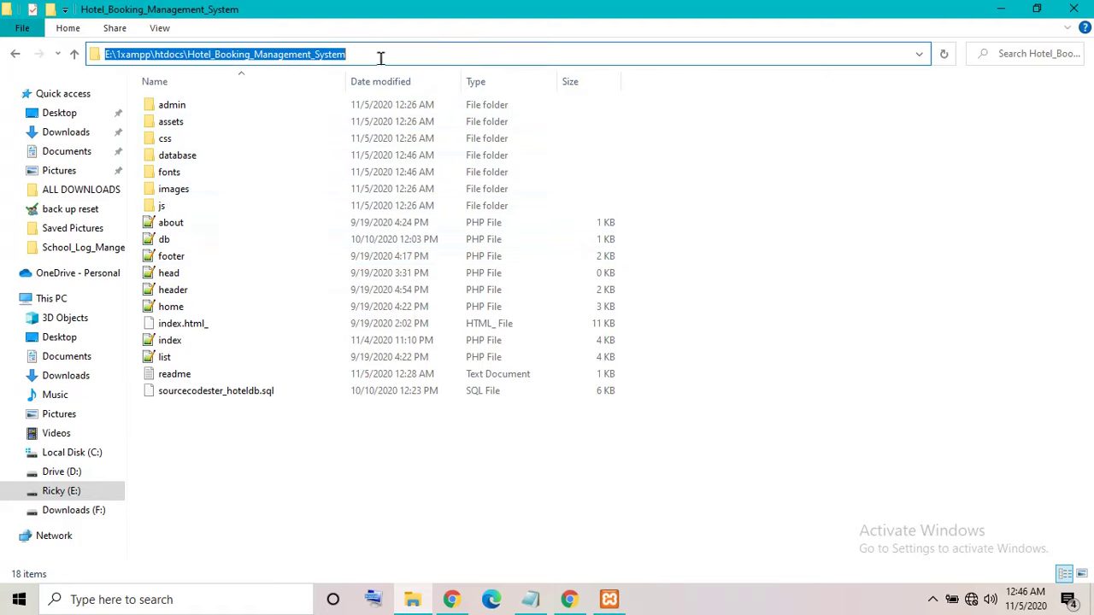
right_click(276, 53)
left_click(312, 106)
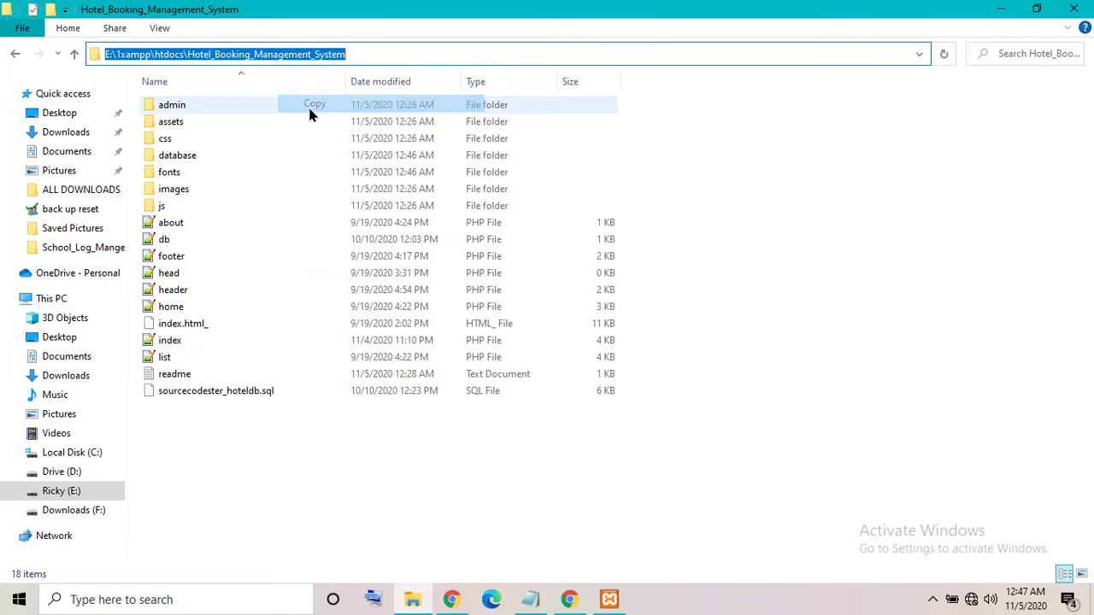
left_click(570, 599)
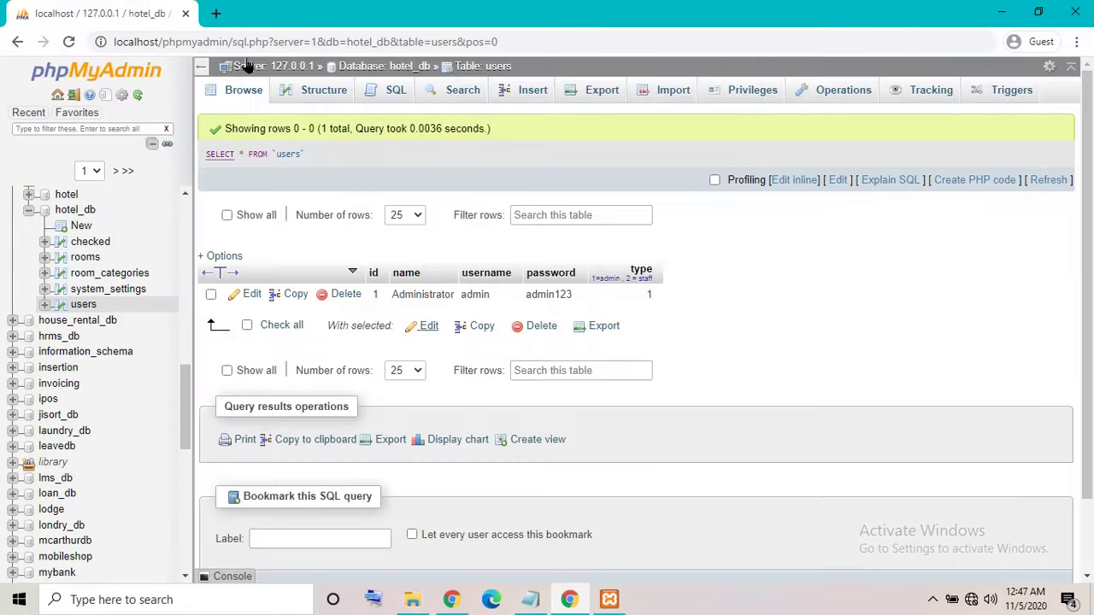
In a new tab, load localhost/Hotel_Booking_Management_System by replacing the E:\1xampp\htdocs prefix.
left_click(215, 14)
right_click(146, 38)
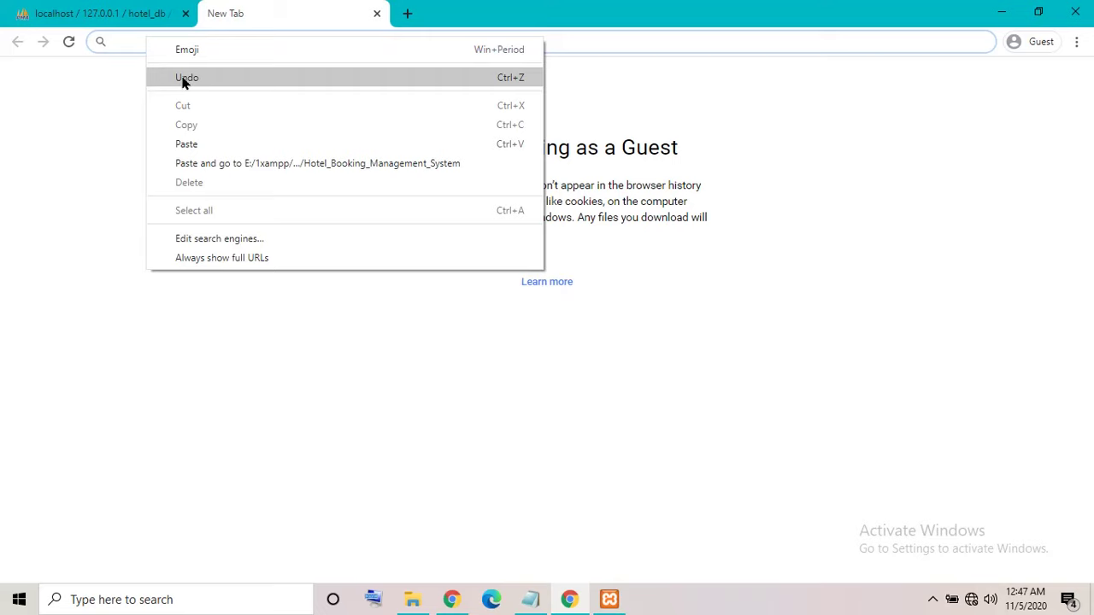
left_click(186, 144)
left_click_drag(211, 41, 40, 41)
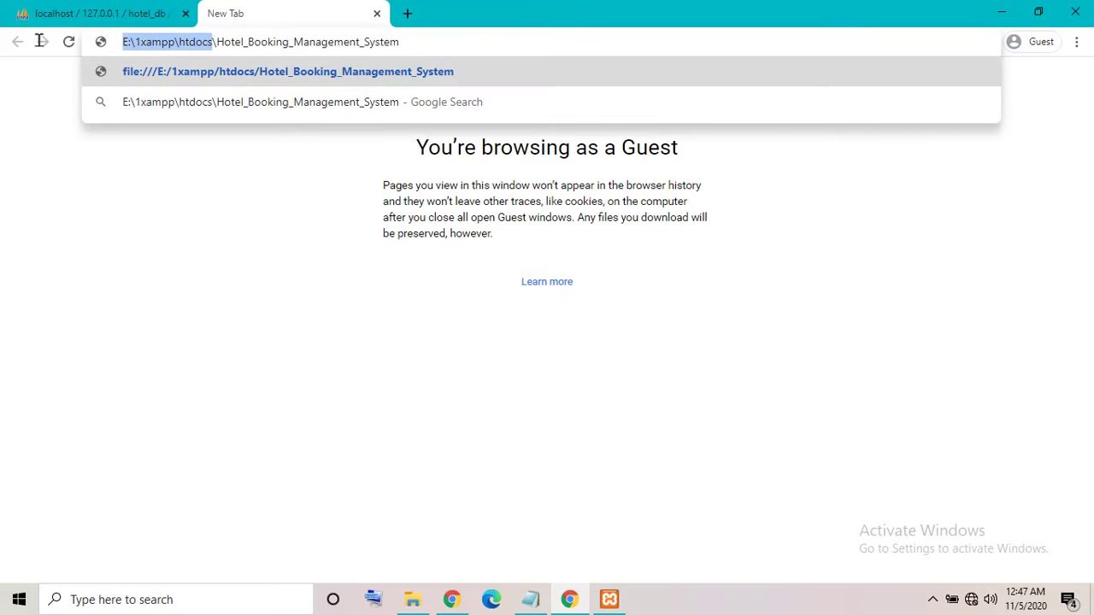
key("BackSpace")
type("localhos")
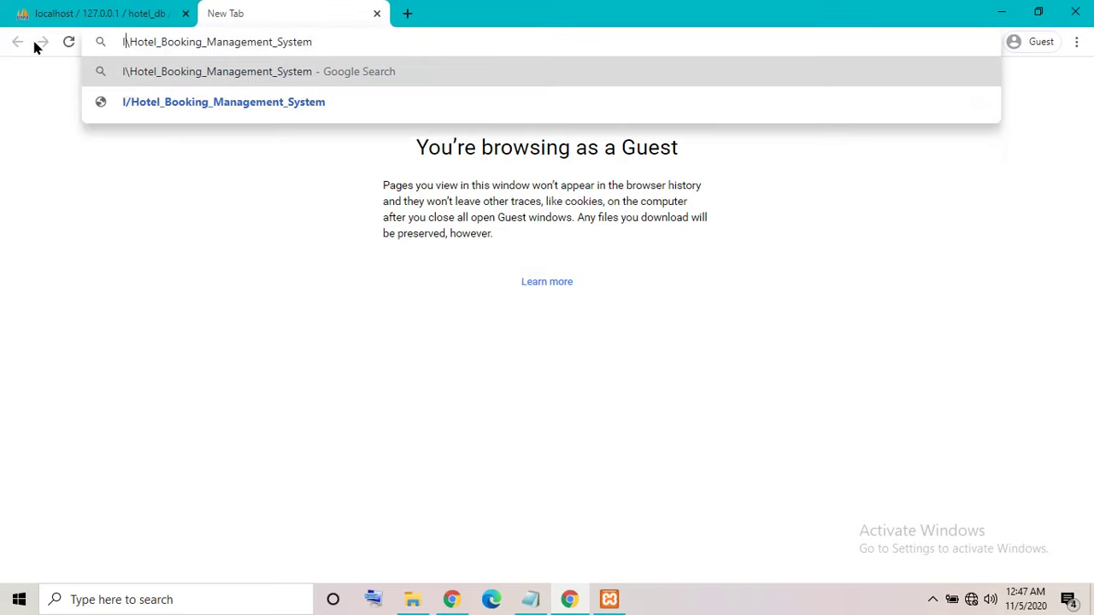
type("t")
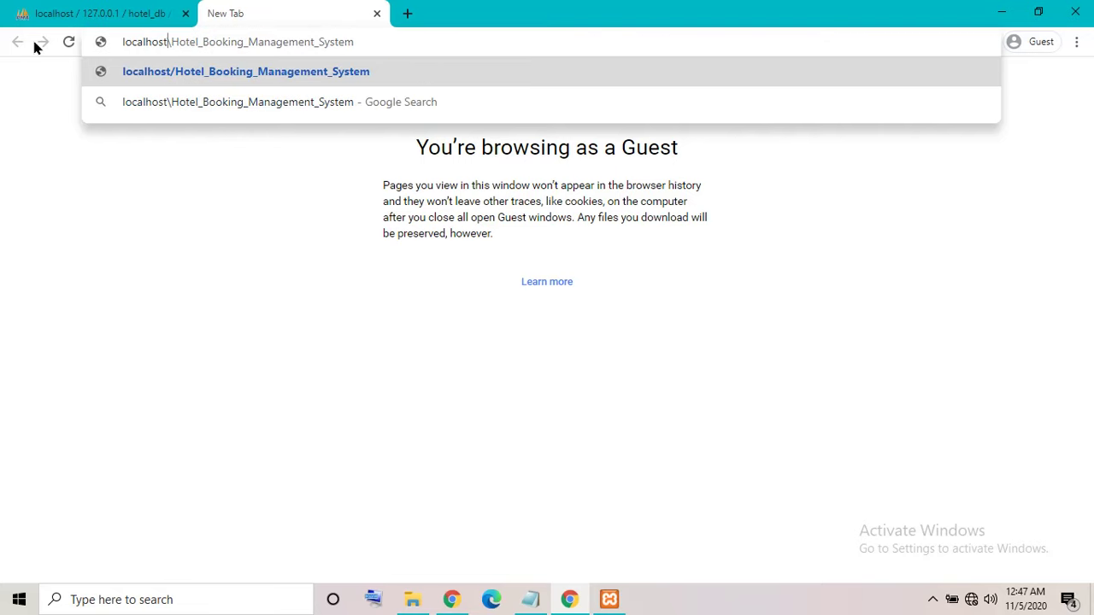
key("Return")
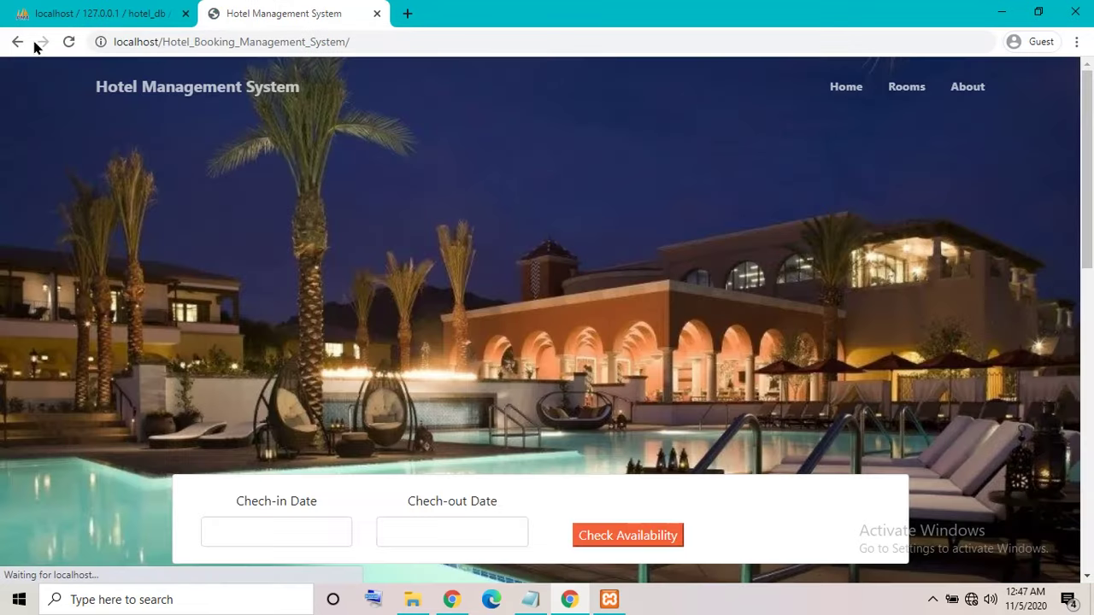
Browse the hotel site's Rooms, Home and About pages.
left_click(905, 88)
scroll(752, 214, "down", 4)
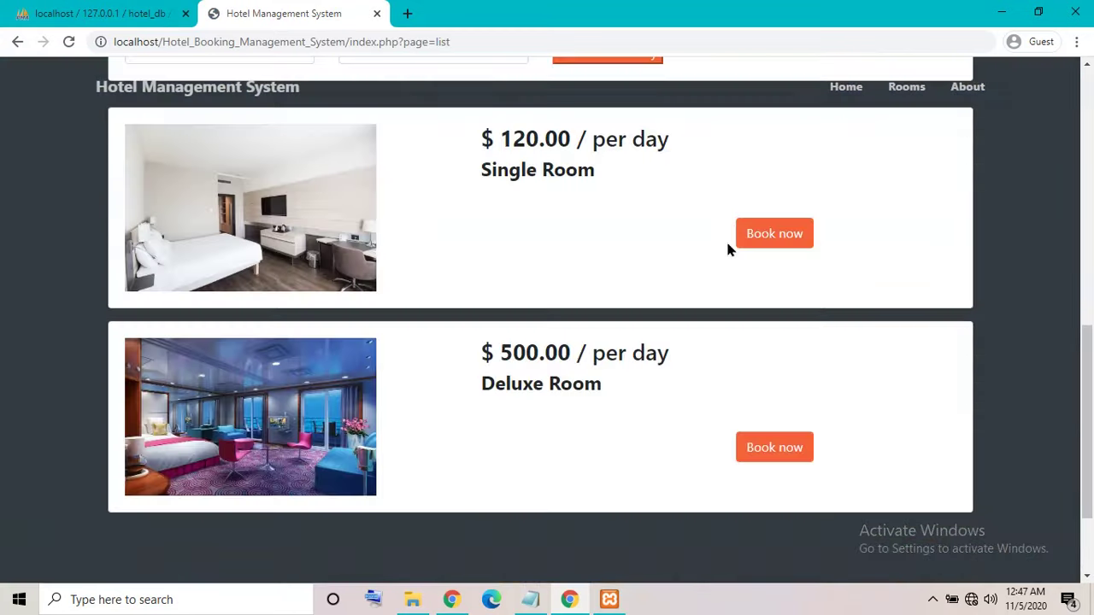
scroll(770, 214, "up", 5)
left_click(846, 86)
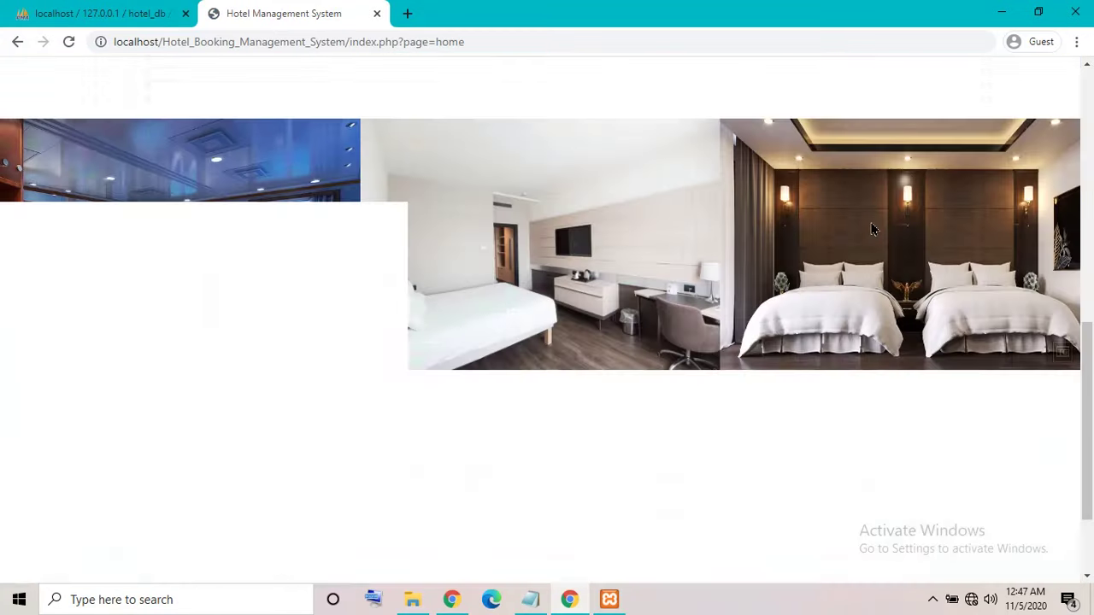
scroll(870, 231, "up", 5)
left_click(973, 92)
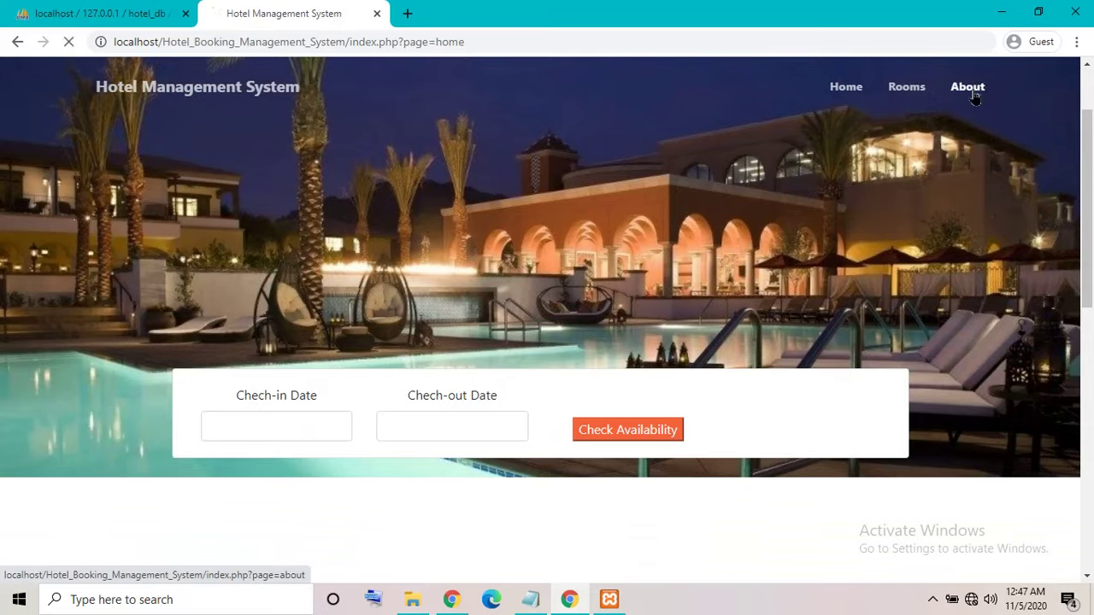
scroll(816, 329, "up", 5)
scroll(816, 359, "down", 10)
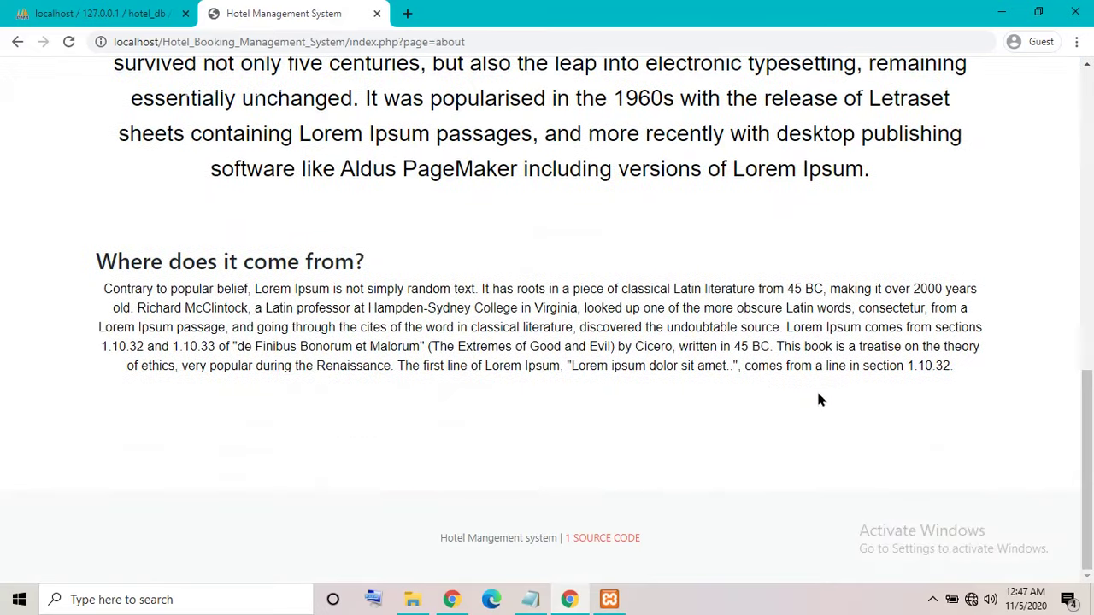
scroll(697, 532, "up", 10)
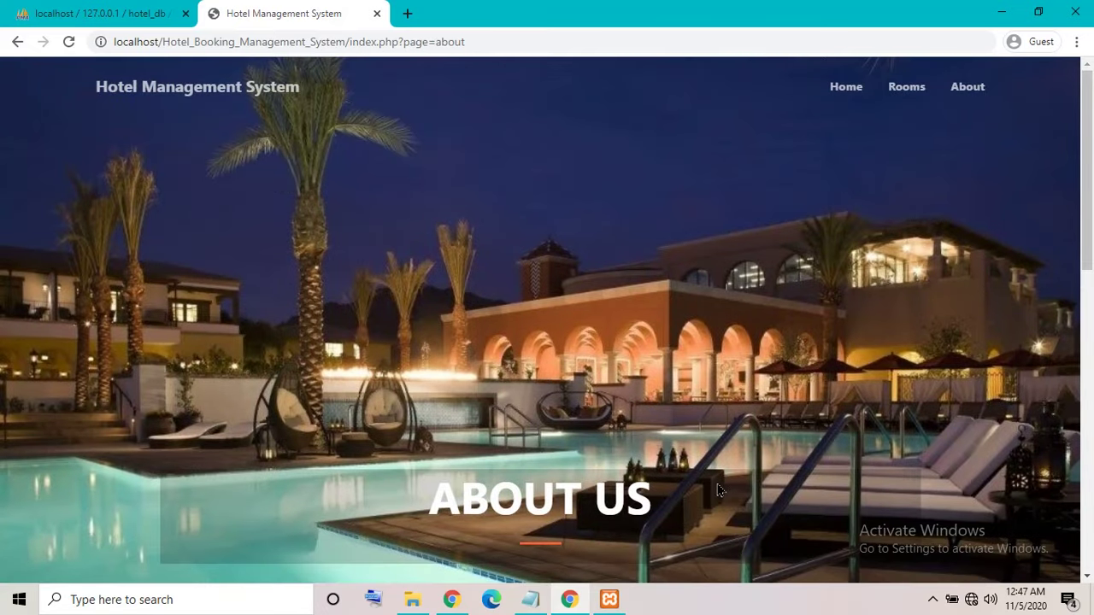
Open admin's index file in Notepad++ and launch it in Chrome.
left_click(1002, 12)
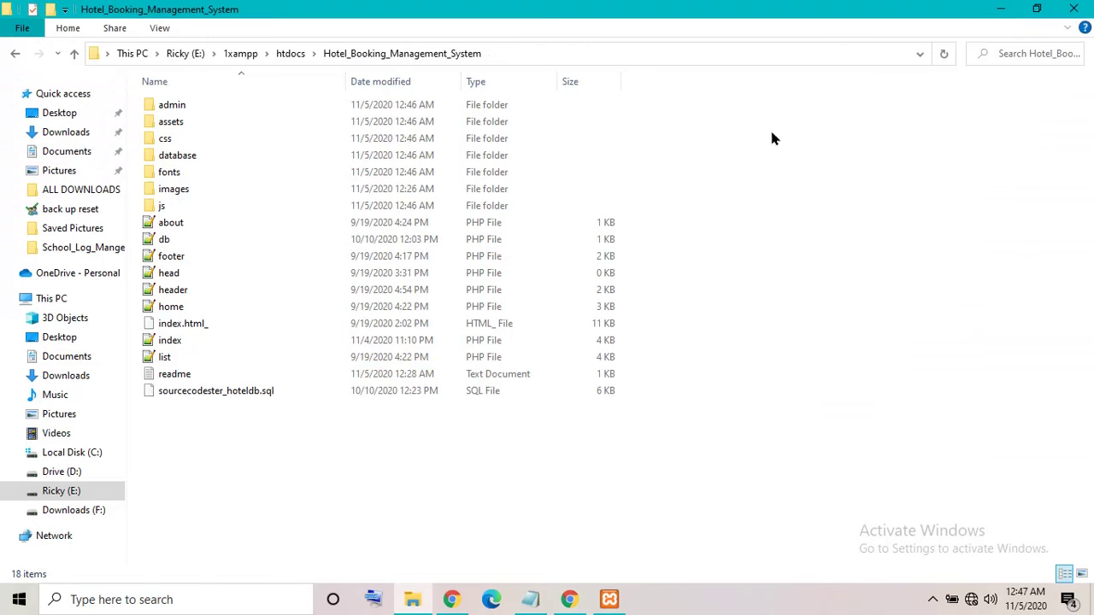
double_click(175, 105)
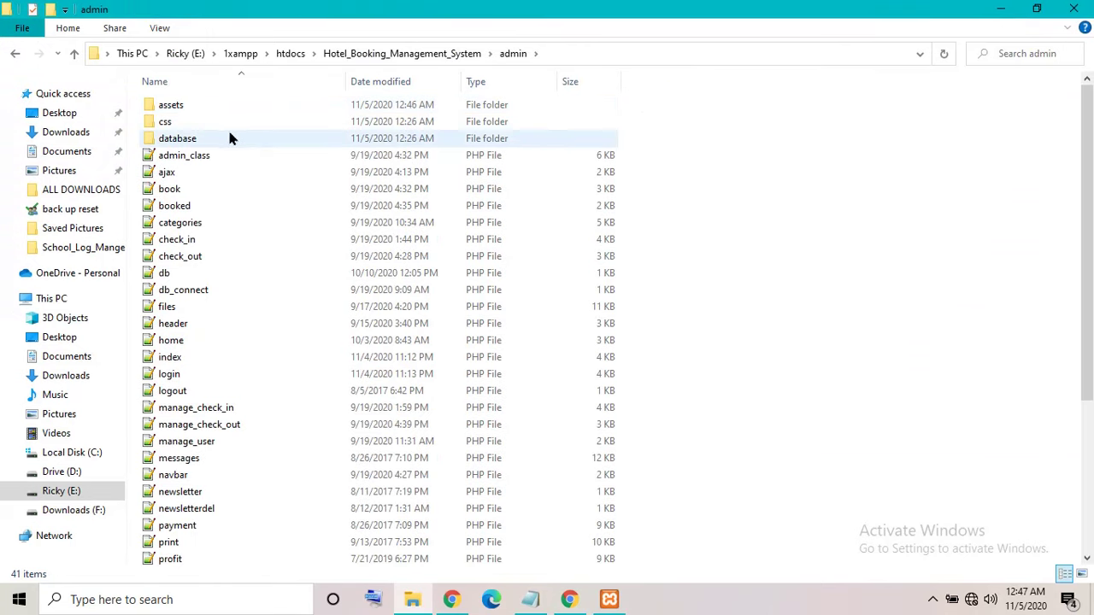
left_click(171, 362)
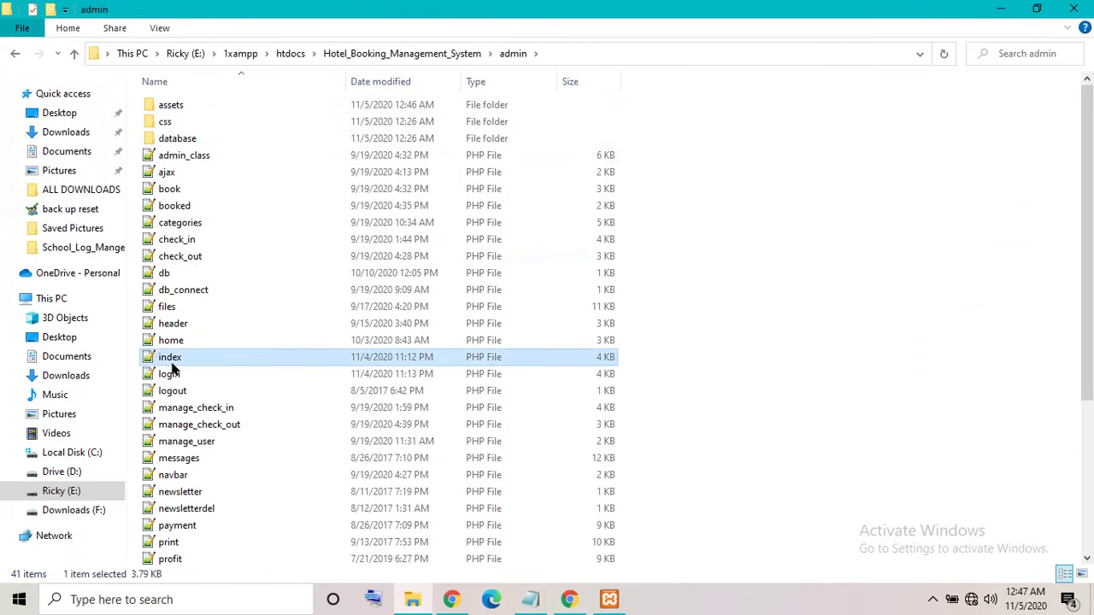
right_click(190, 356)
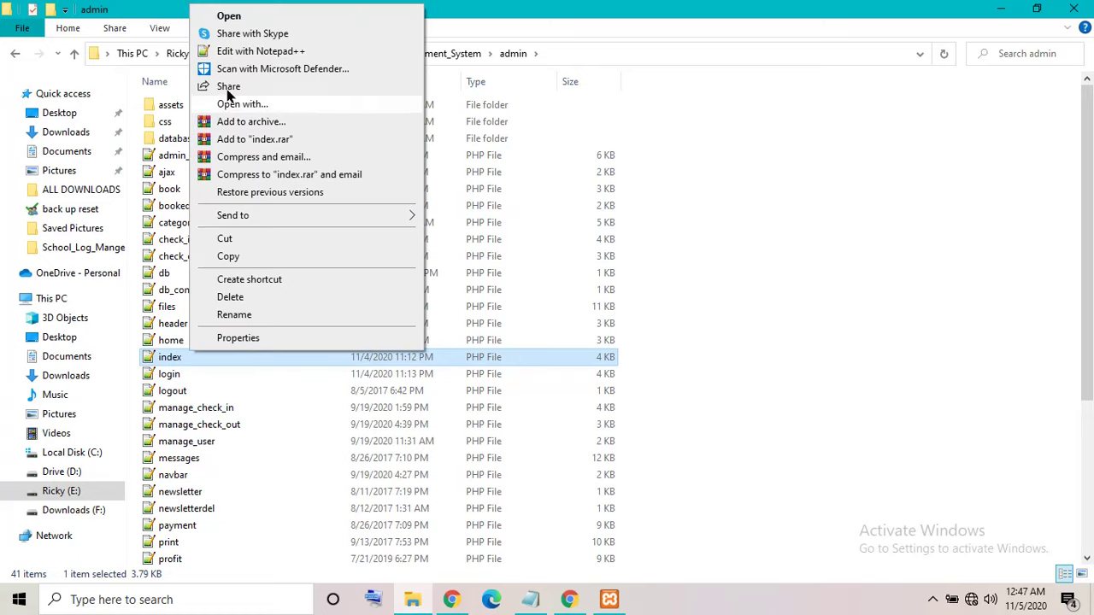
left_click(316, 50)
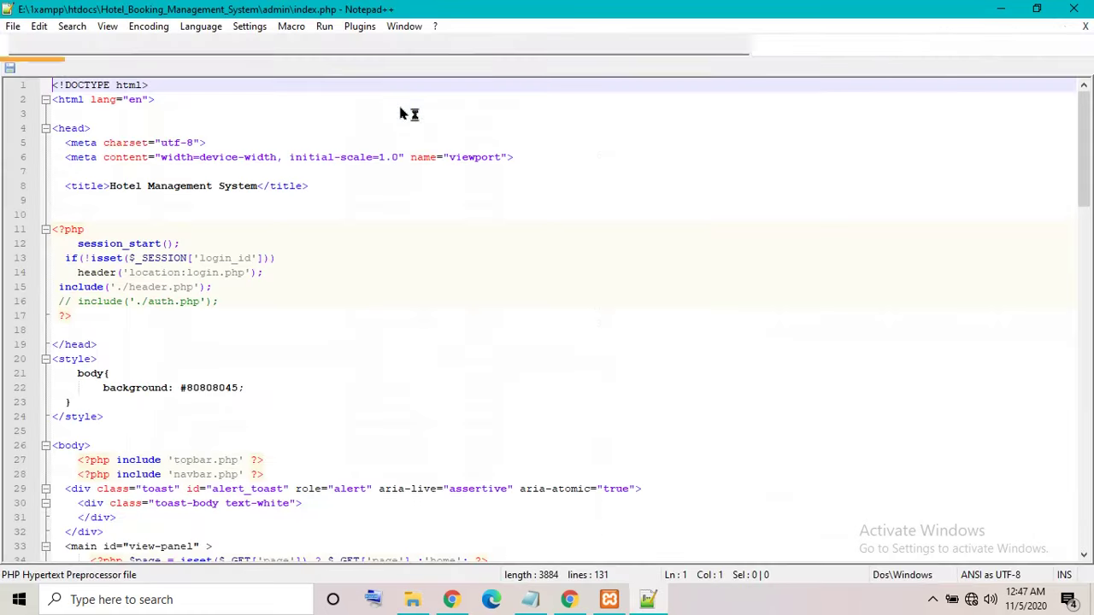
left_click(323, 26)
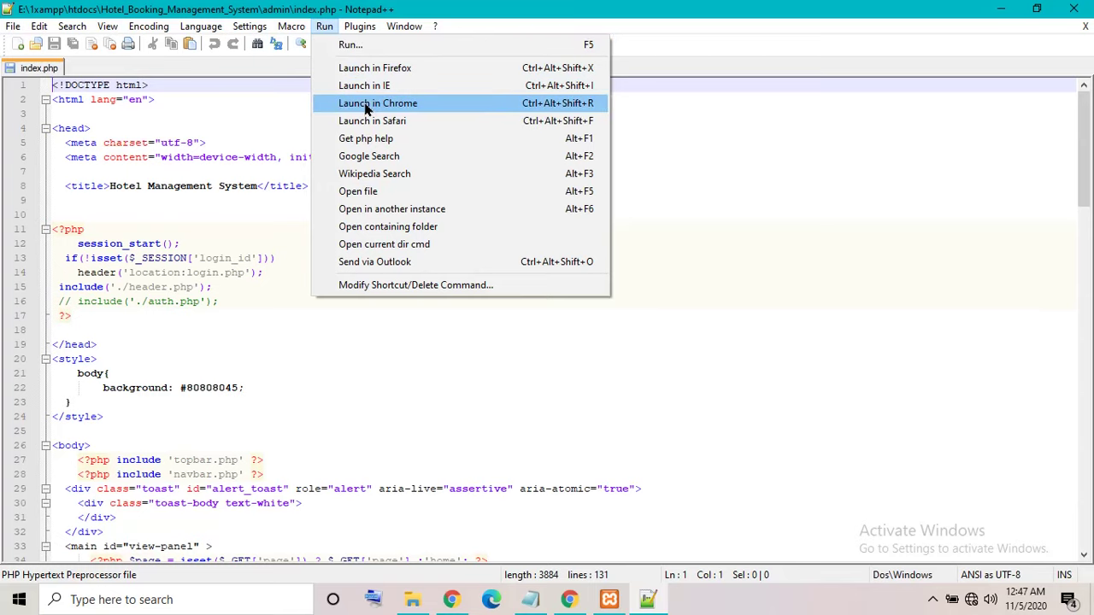
left_click(366, 103)
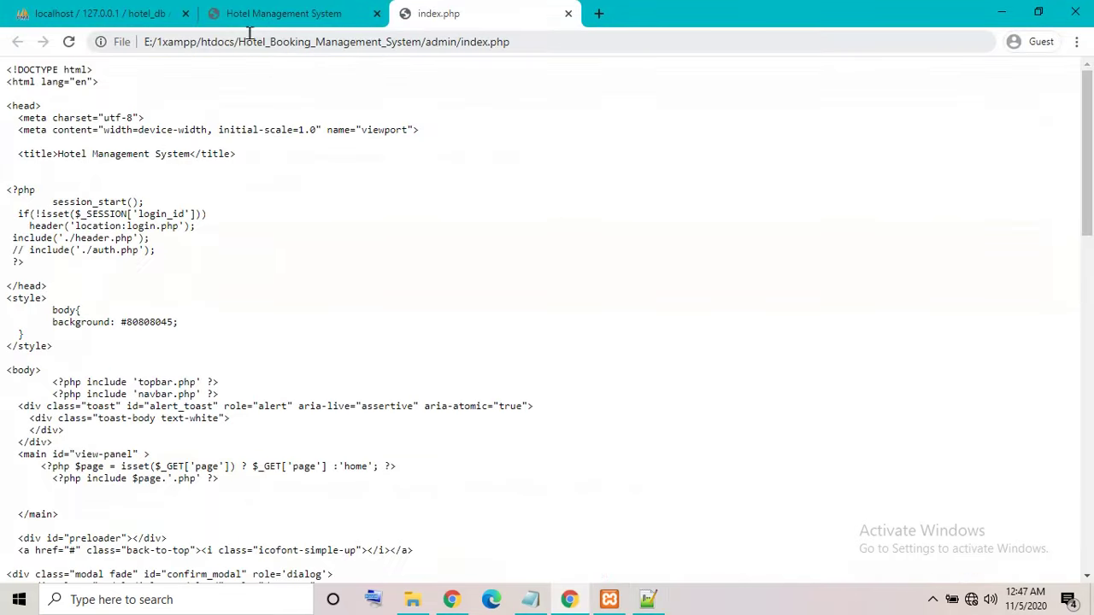
Swap the file:///E:/1xampp/htdocs address prefix for localhost to reach the admin login page.
left_click_drag(231, 44, 2, 48)
key("BackSpace")
type("localhost")
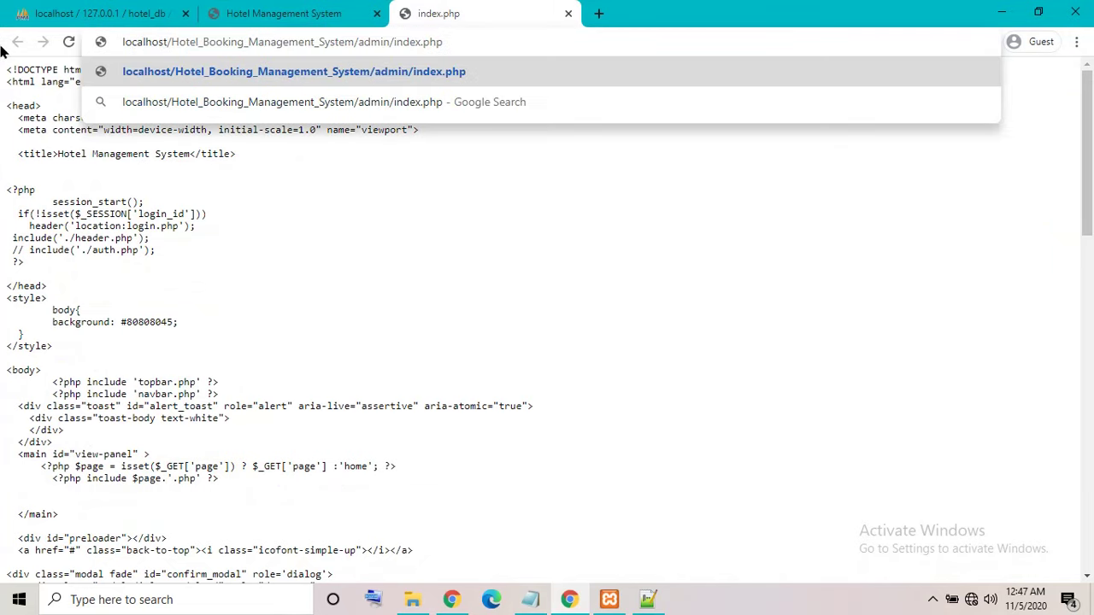
key("Return")
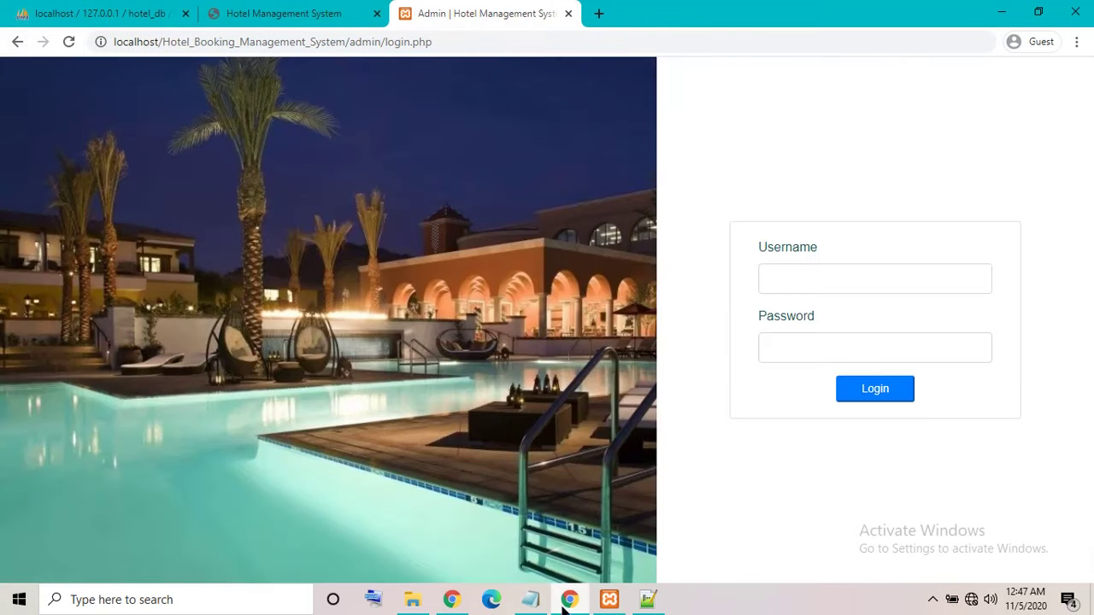
Overwrite the Notepad note with the admin username and password.
left_click(529, 599)
key("shift+Home")
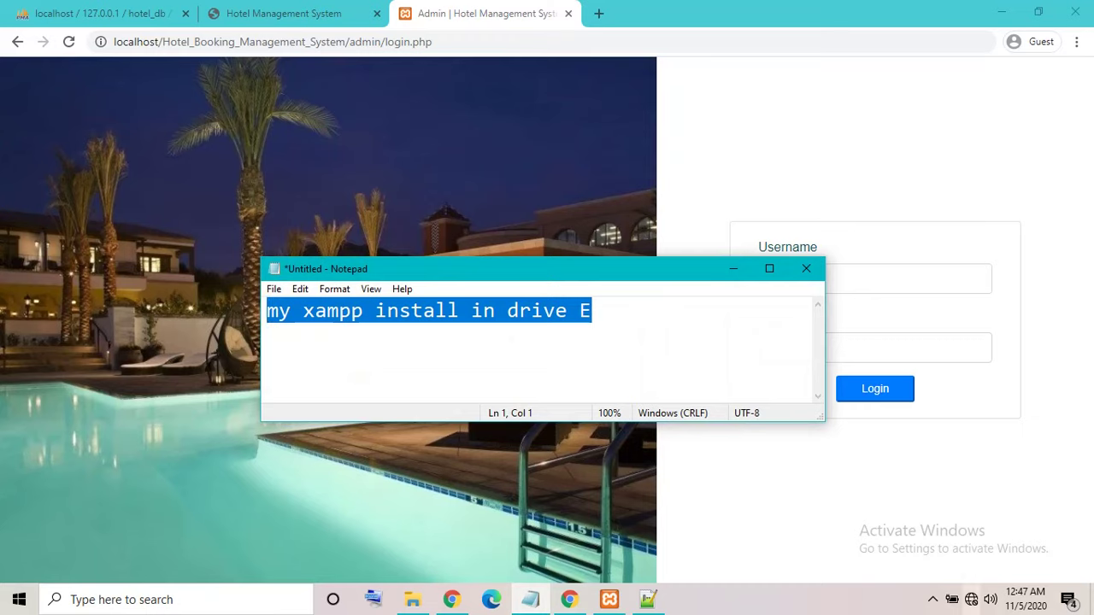
type("admin ")
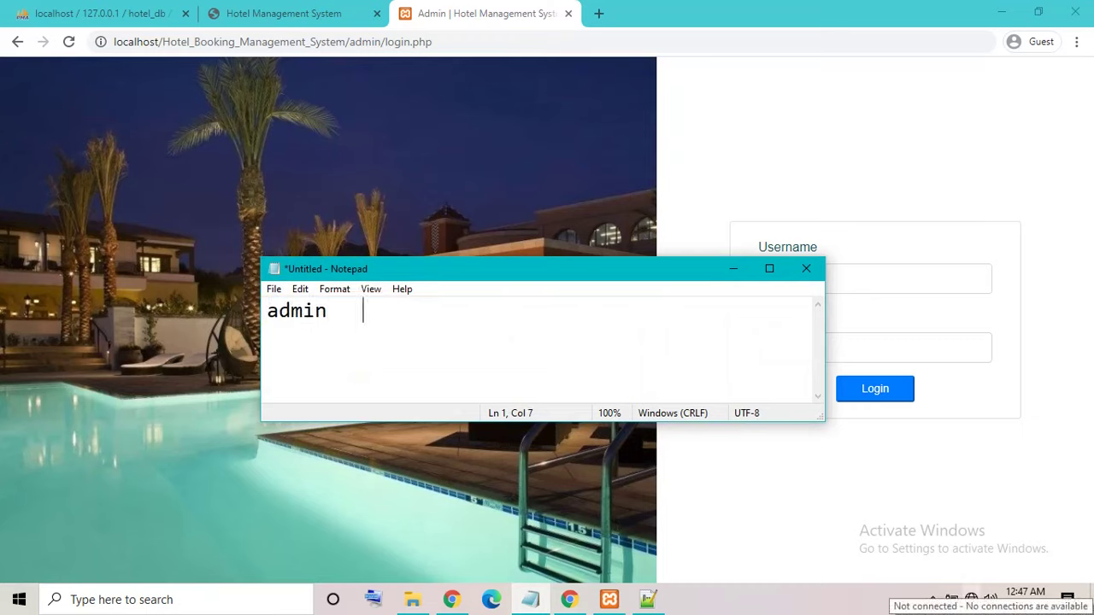
type("admin")
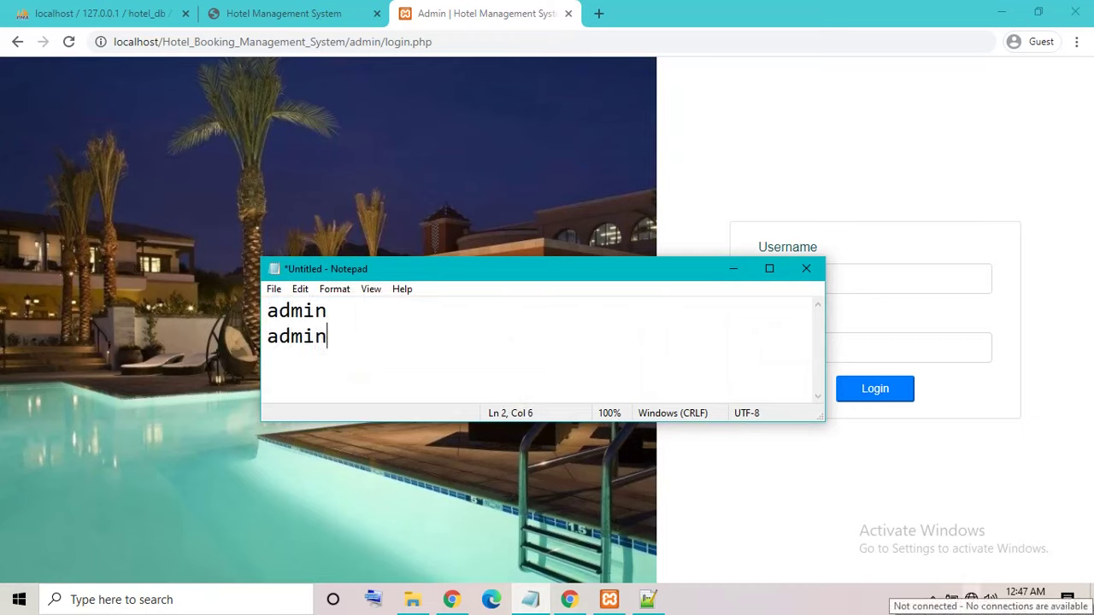
type("123")
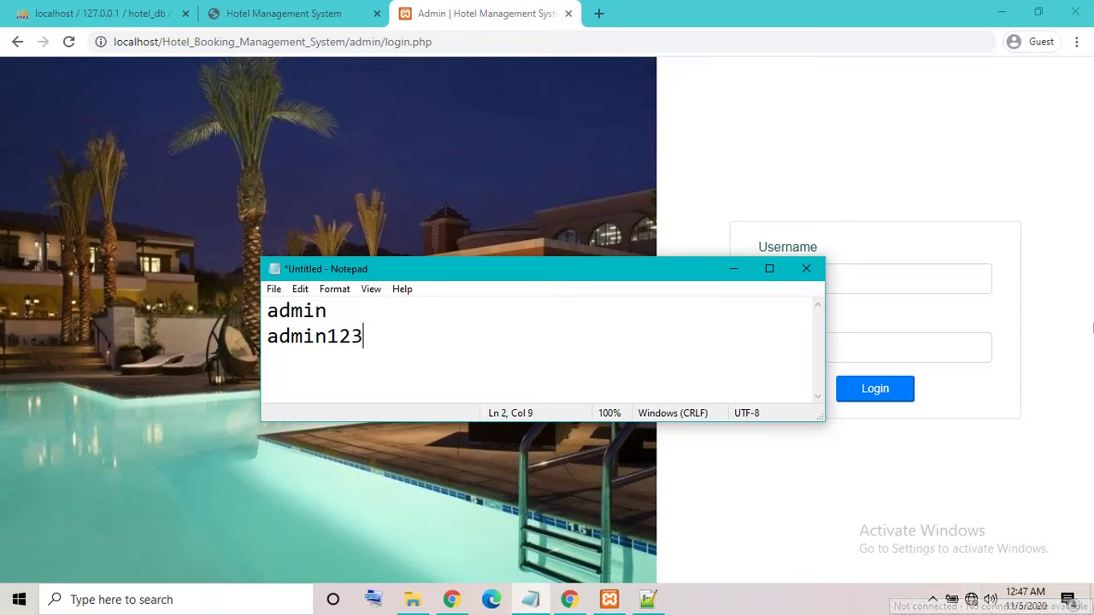
Sign in to the admin dashboard with the administrator credentials.
left_click(733, 268)
left_click(843, 287)
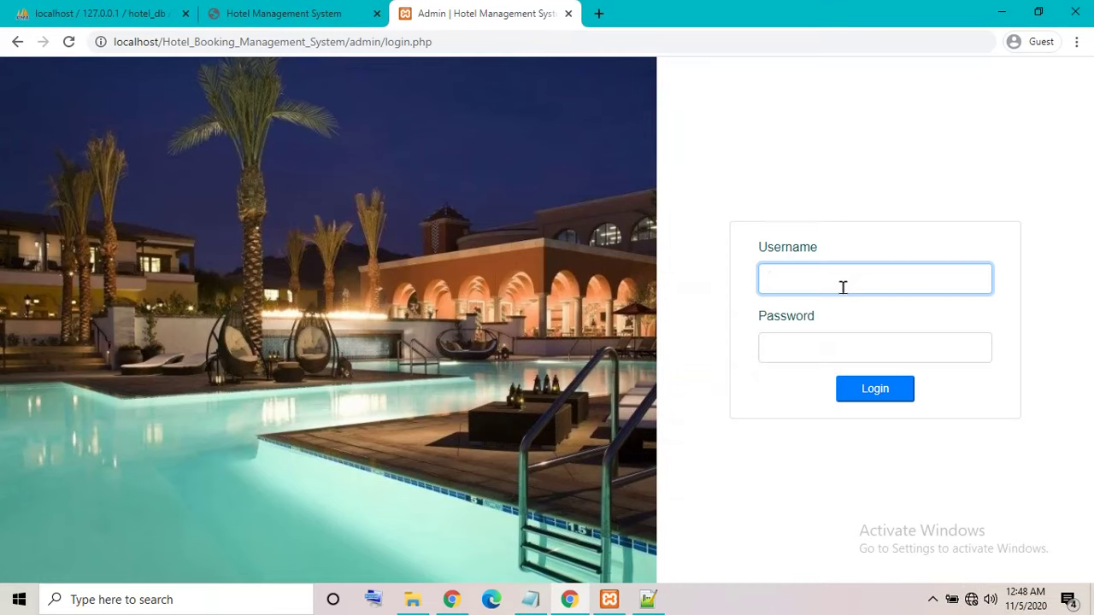
key("Tab")
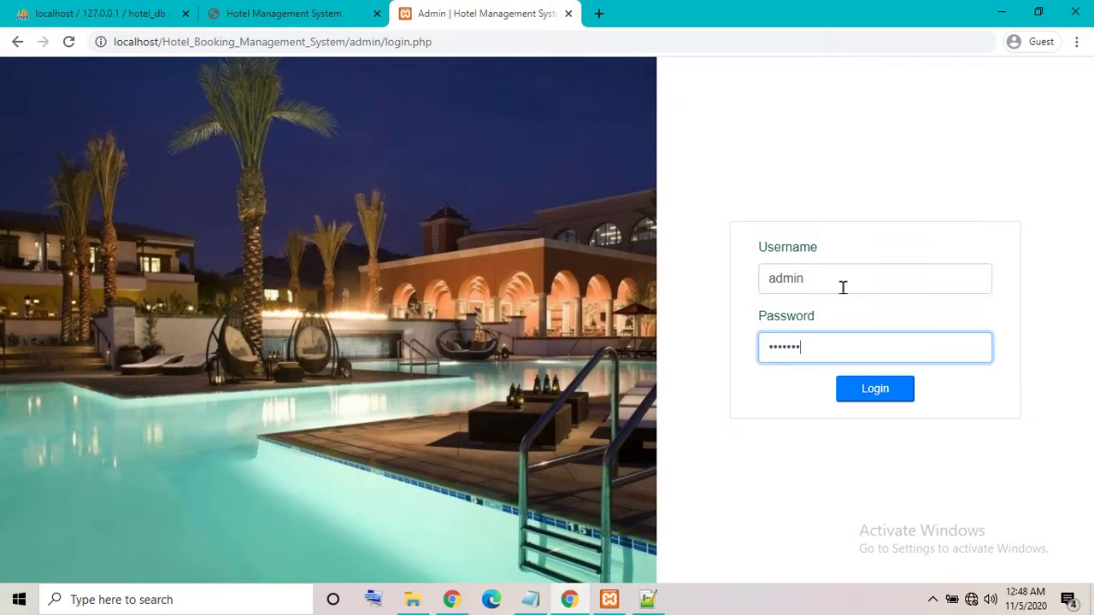
left_click(900, 396)
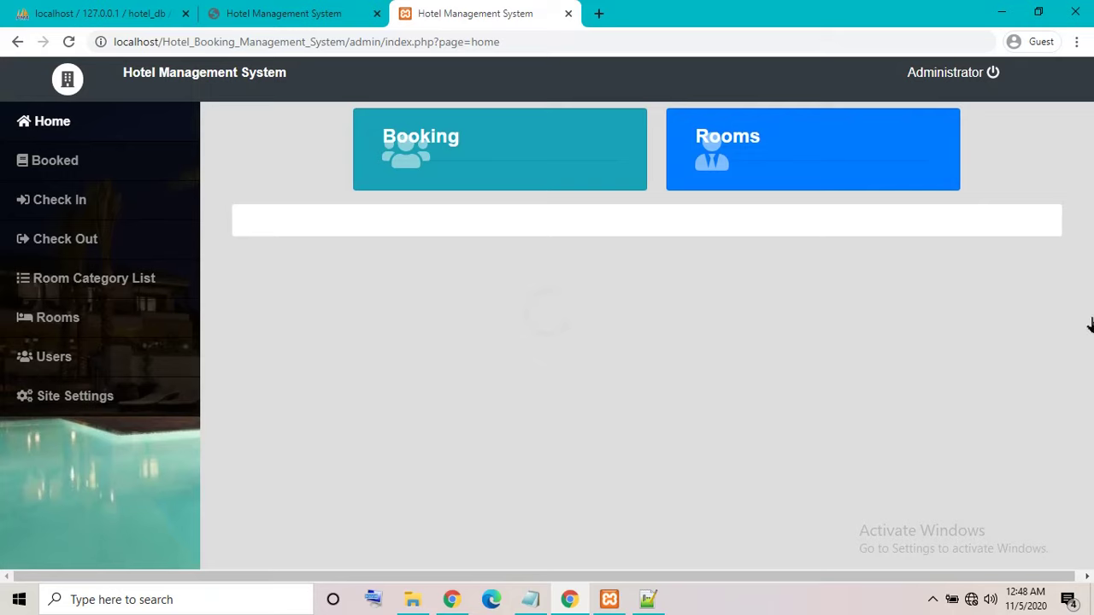
Visit Booked, Check In, Room Category List and Check Out, then view and close booking 5's details.
left_click(118, 163)
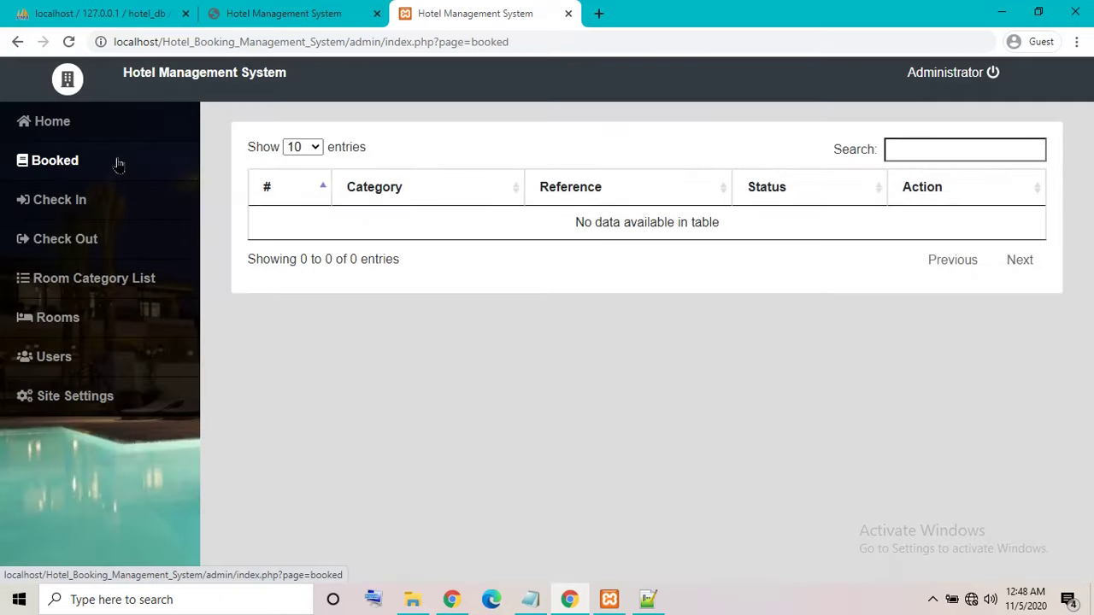
left_click(68, 201)
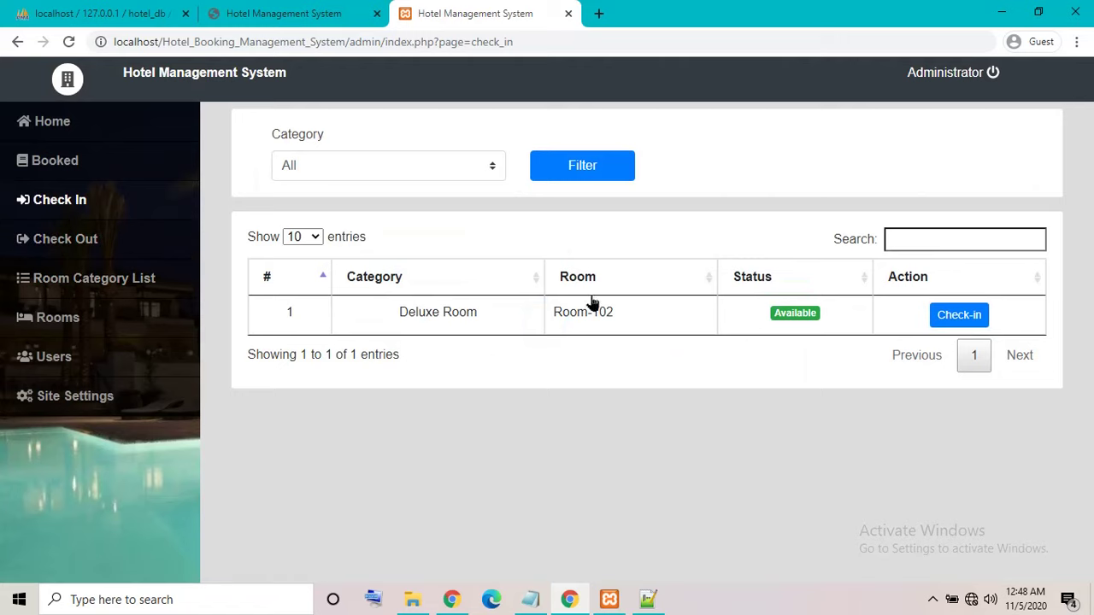
left_click(89, 270)
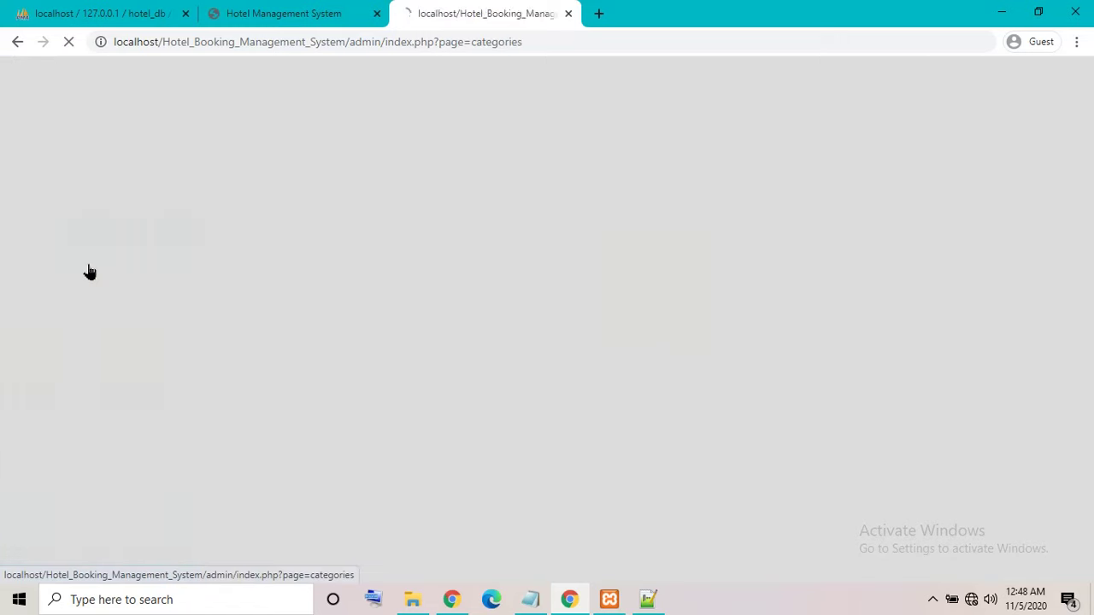
left_click(83, 252)
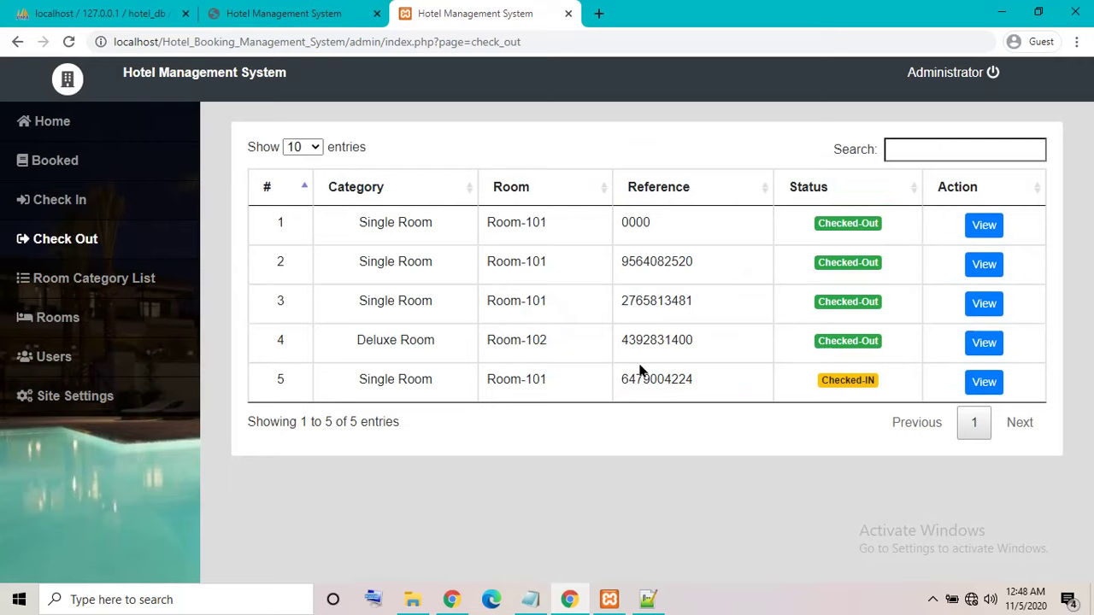
left_click(983, 382)
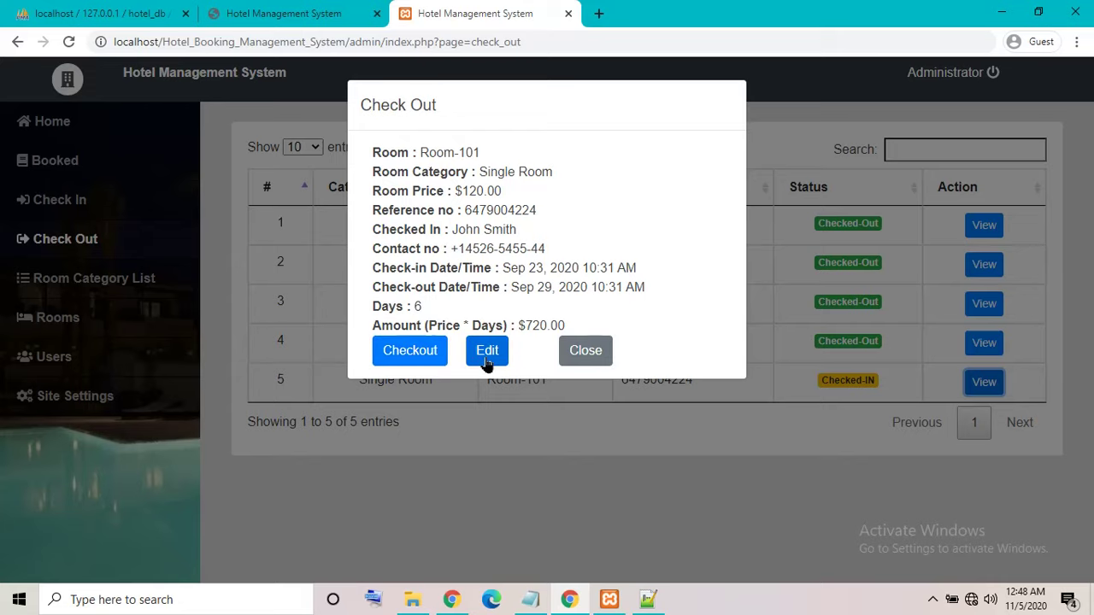
left_click(590, 358)
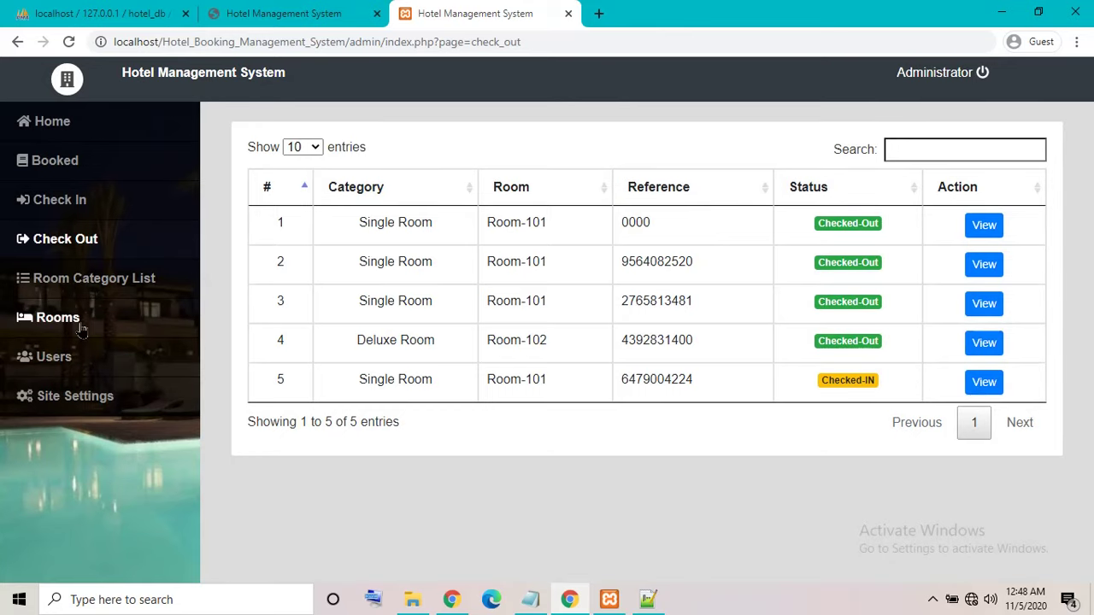
Review the Rooms, Users (with admin's action options) and Site Settings pages.
left_click(57, 318)
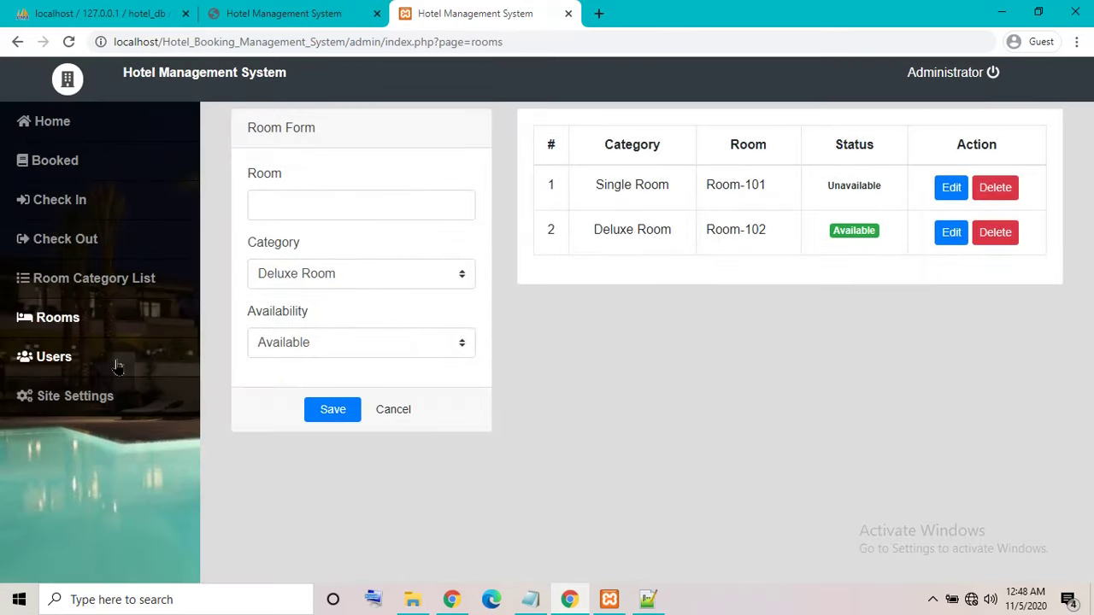
left_click(129, 359)
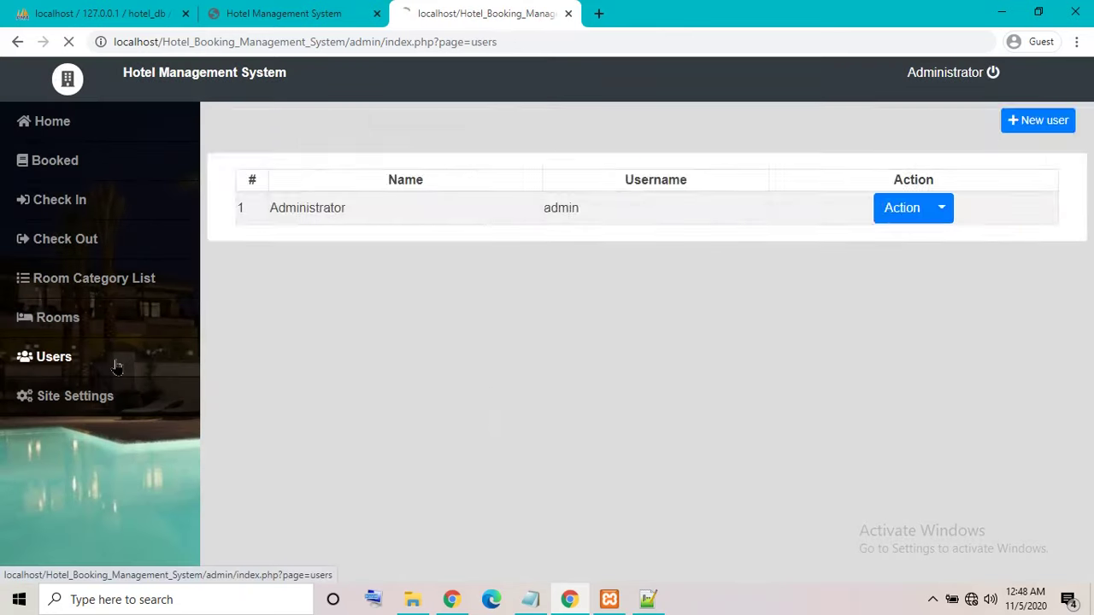
left_click(940, 218)
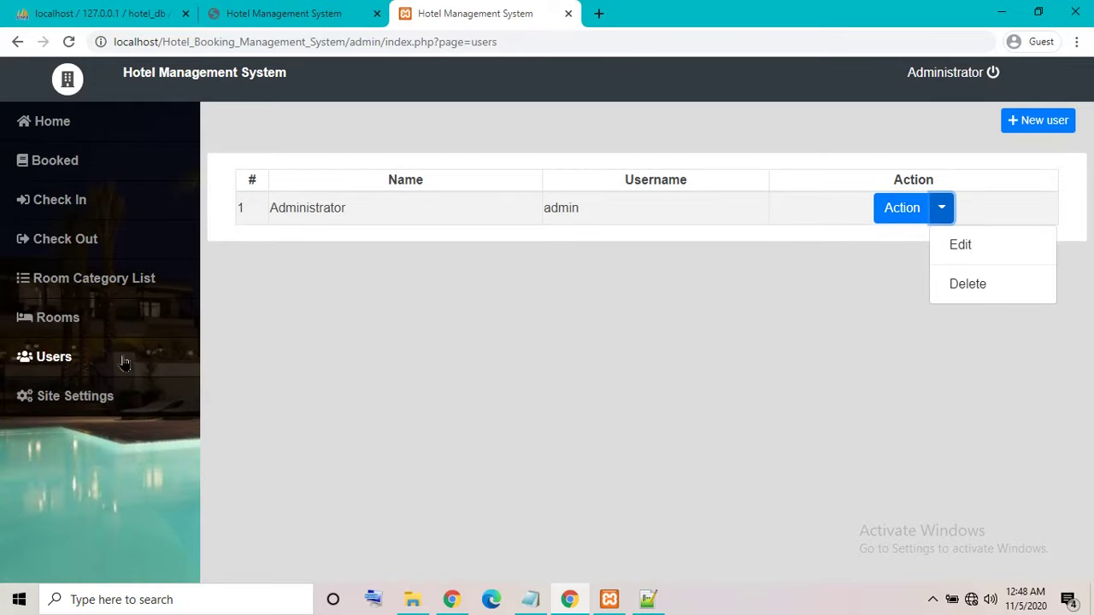
left_click(119, 398)
scroll(342, 419, "down", 5)
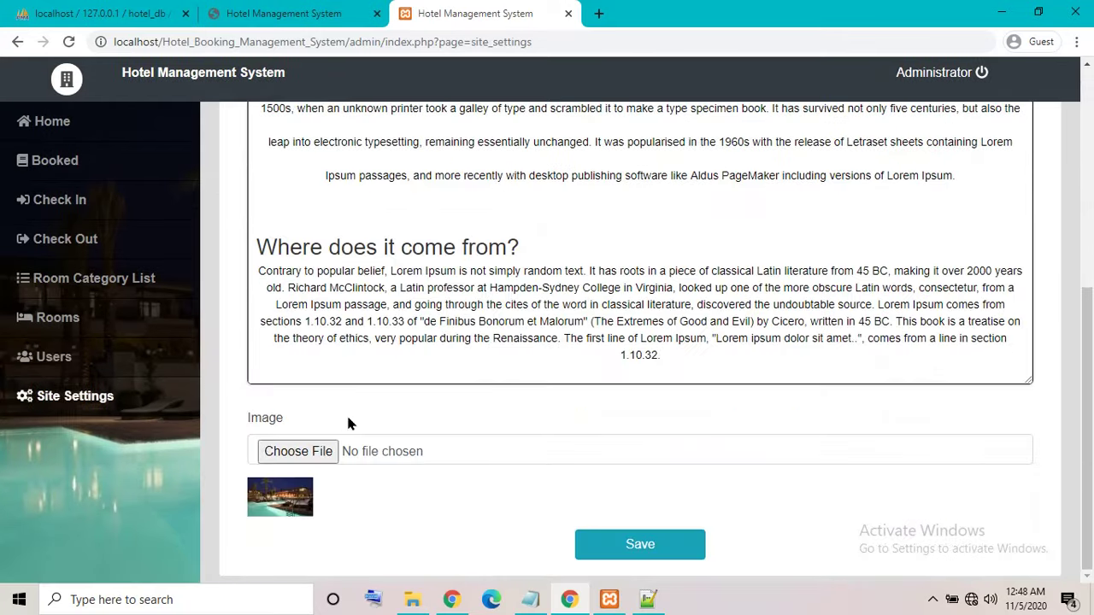
scroll(348, 415, "up", 5)
scroll(349, 424, "down", 5)
left_click(119, 404)
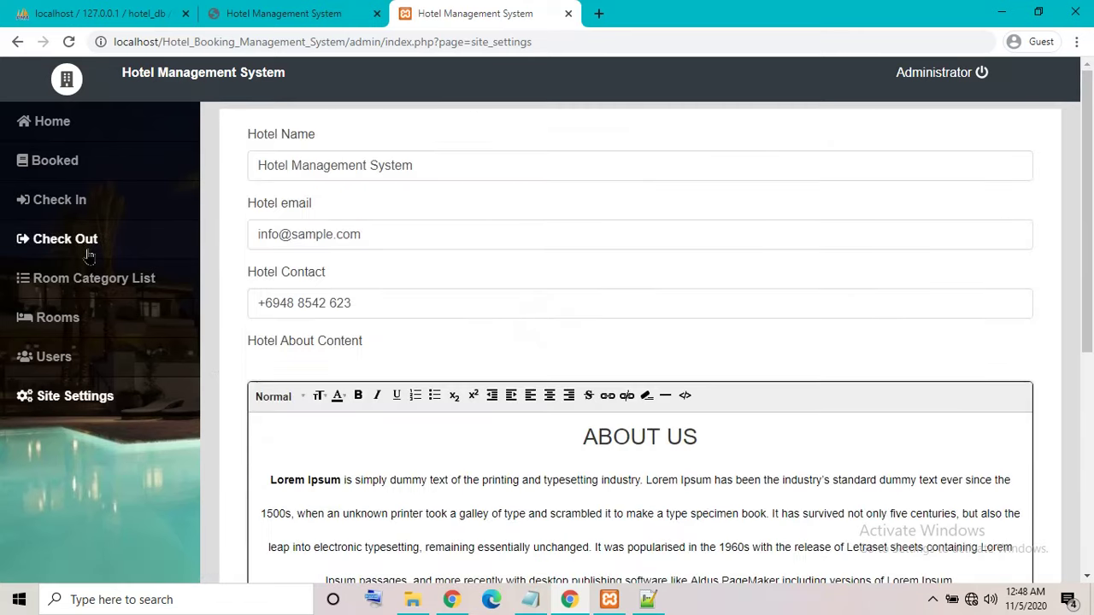
Revisit Check Out, Check In and Home, then log out of the admin panel.
left_click(88, 244)
left_click(85, 205)
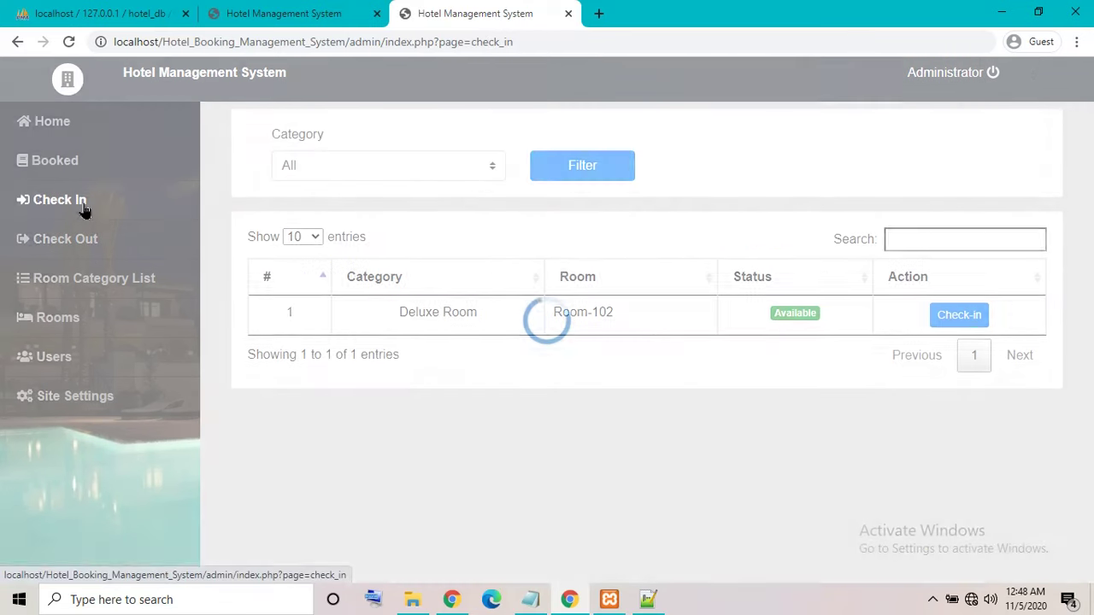
left_click(77, 125)
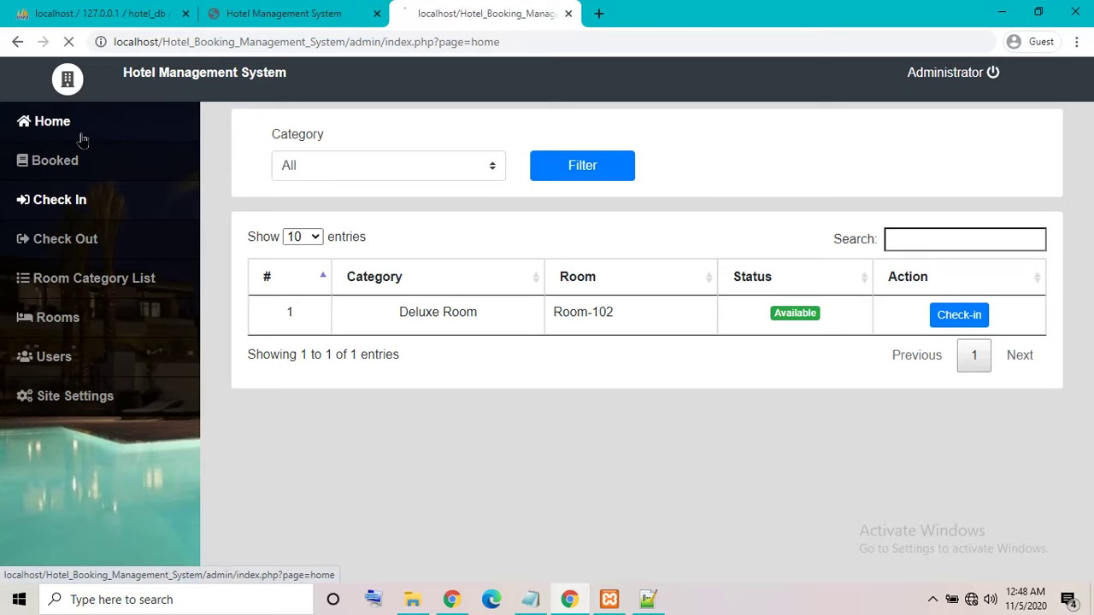
left_click(949, 79)
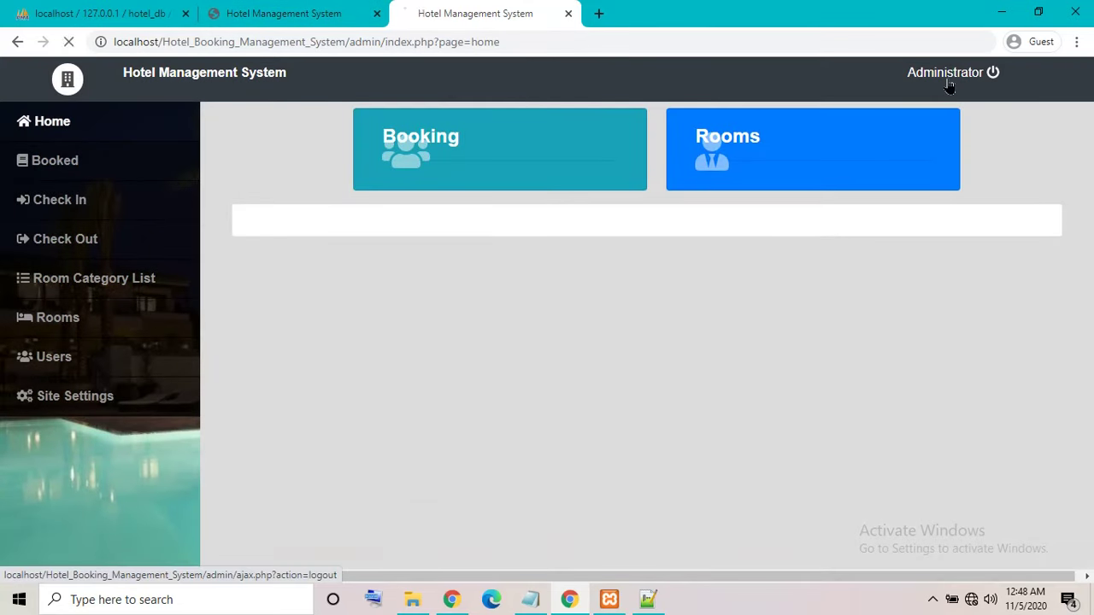
Rewrite the note to read 'thank pls subscribe' and minimize Notepad.
left_click(530, 600)
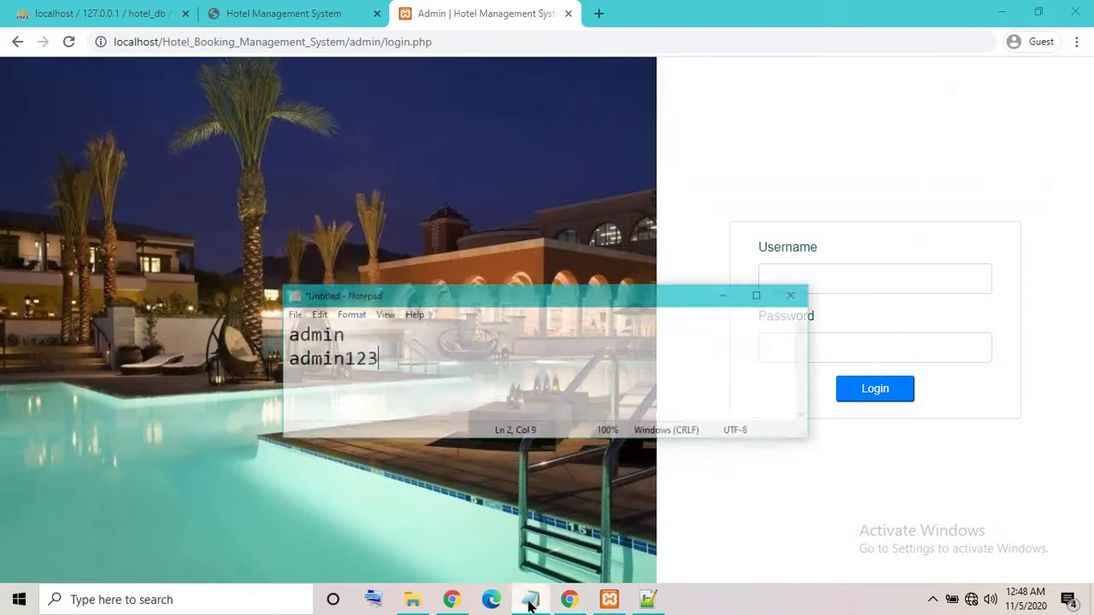
left_click_drag(469, 354, 31, 228)
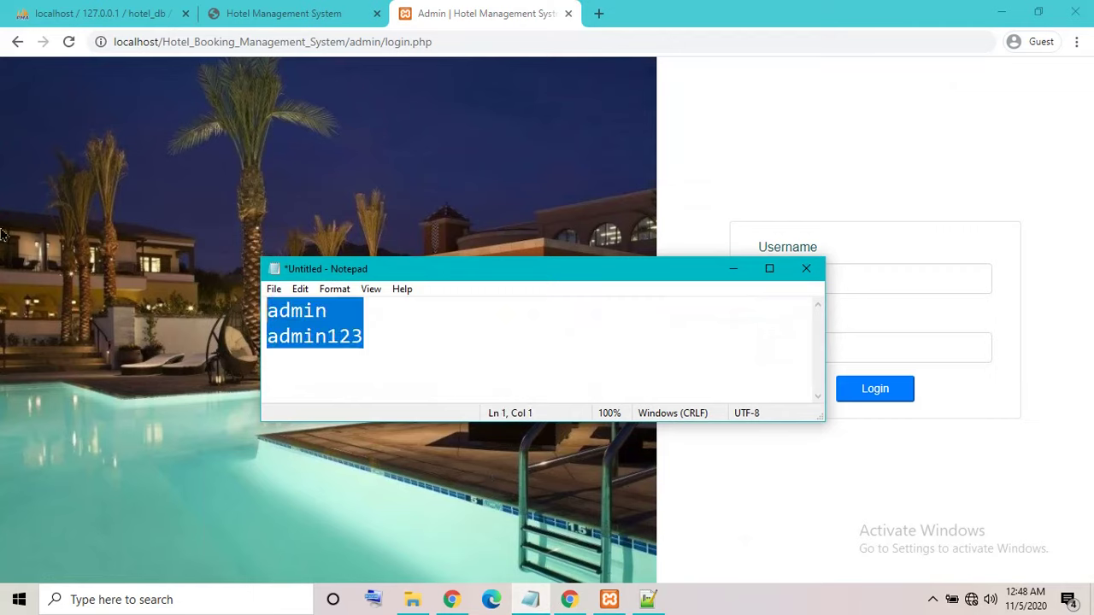
type("thank")
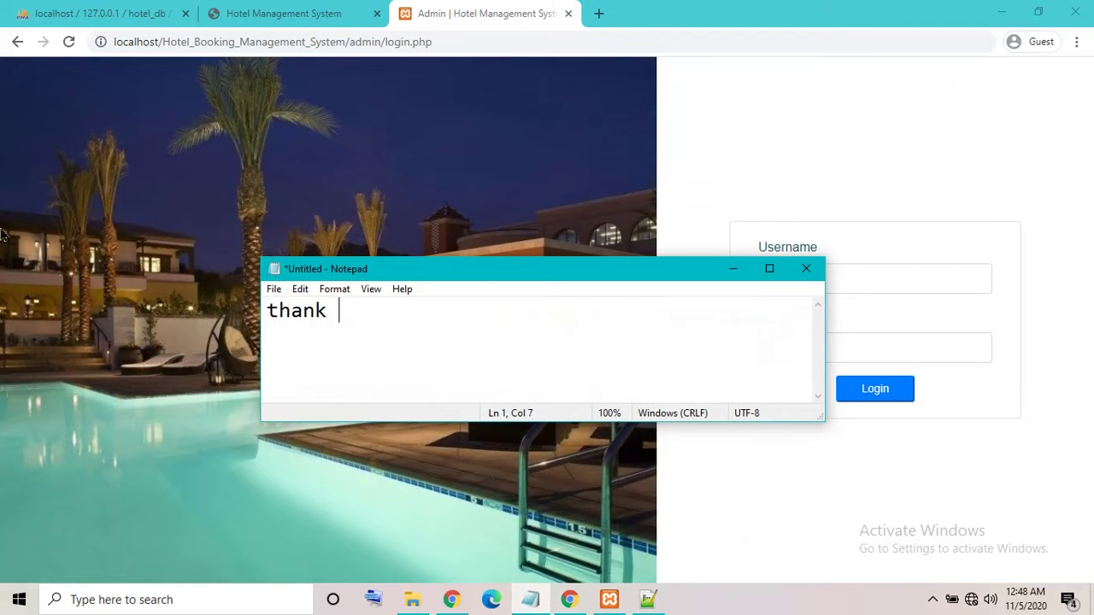
type(" pls subscribe")
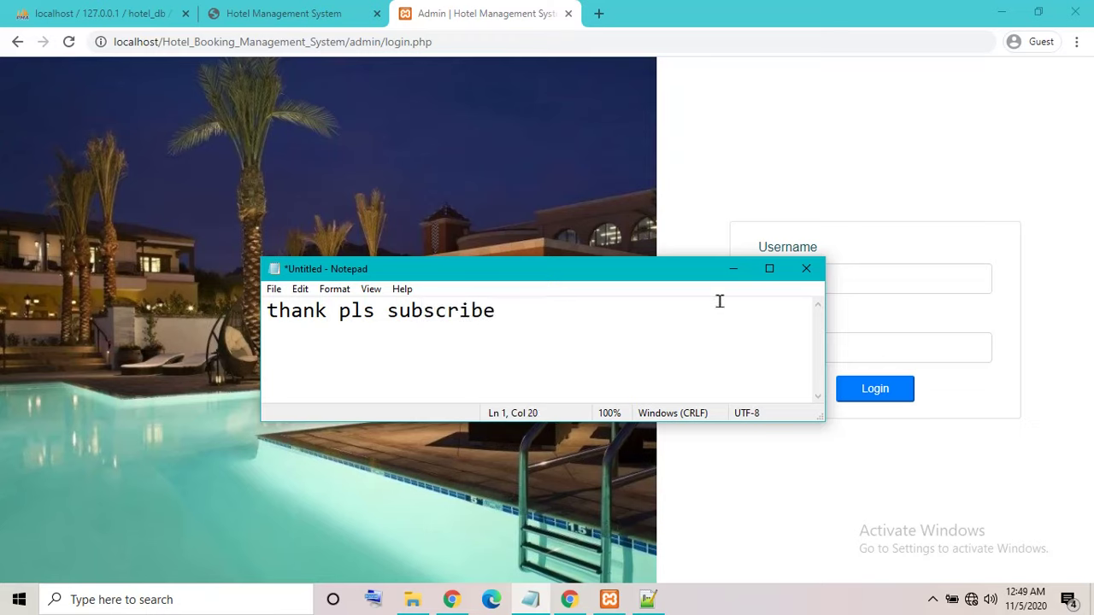
left_click(728, 267)
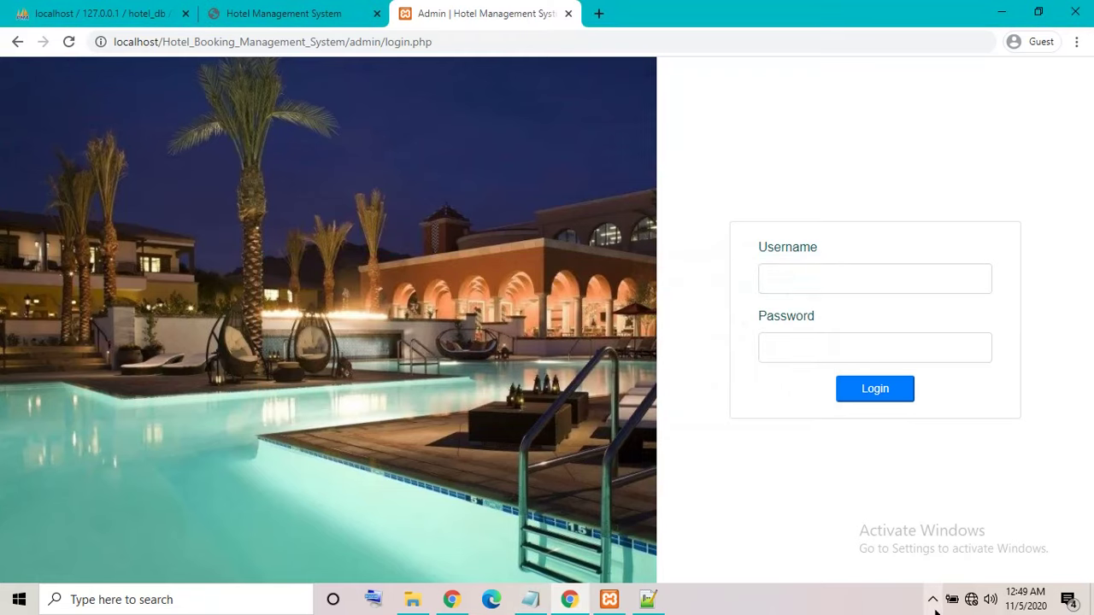
Minimize Chrome and Notepad, then close Notepad++ and File Explorer.
left_click(1001, 13)
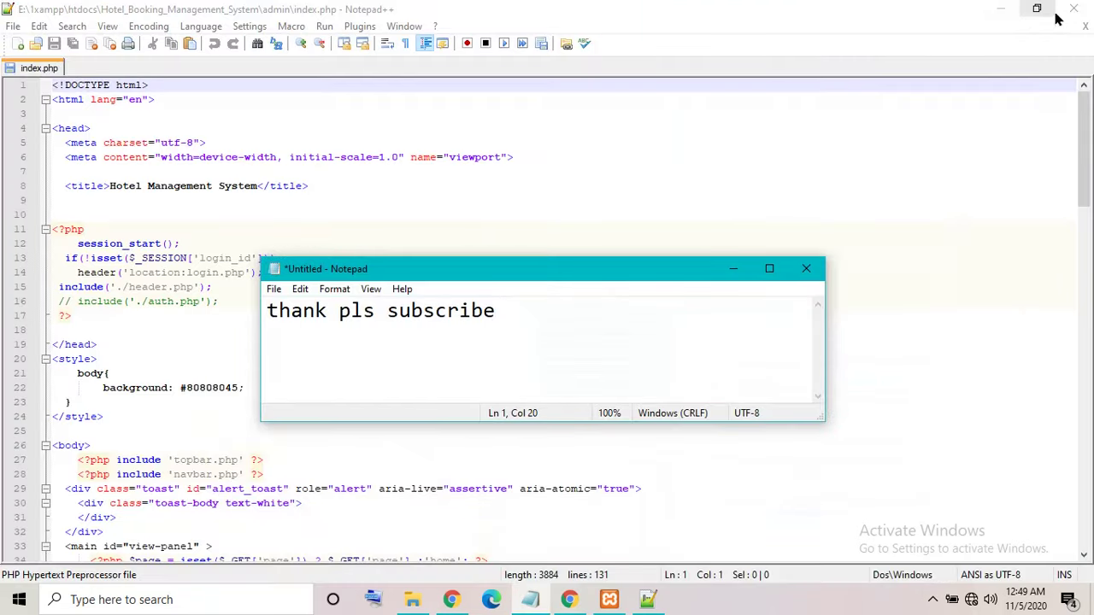
left_click(733, 269)
left_click(1073, 8)
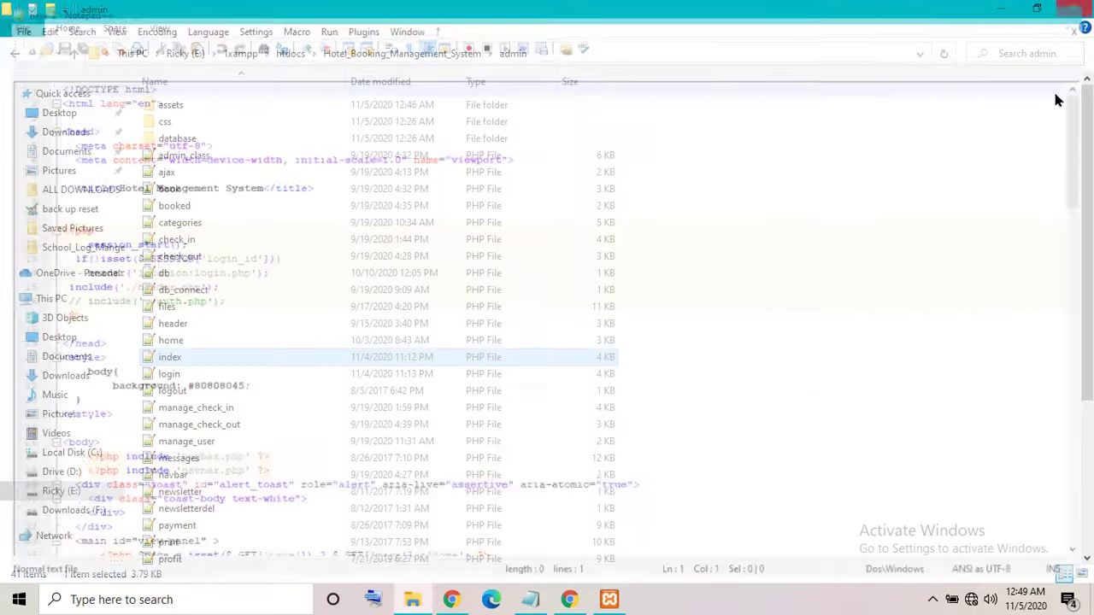
left_click(1074, 9)
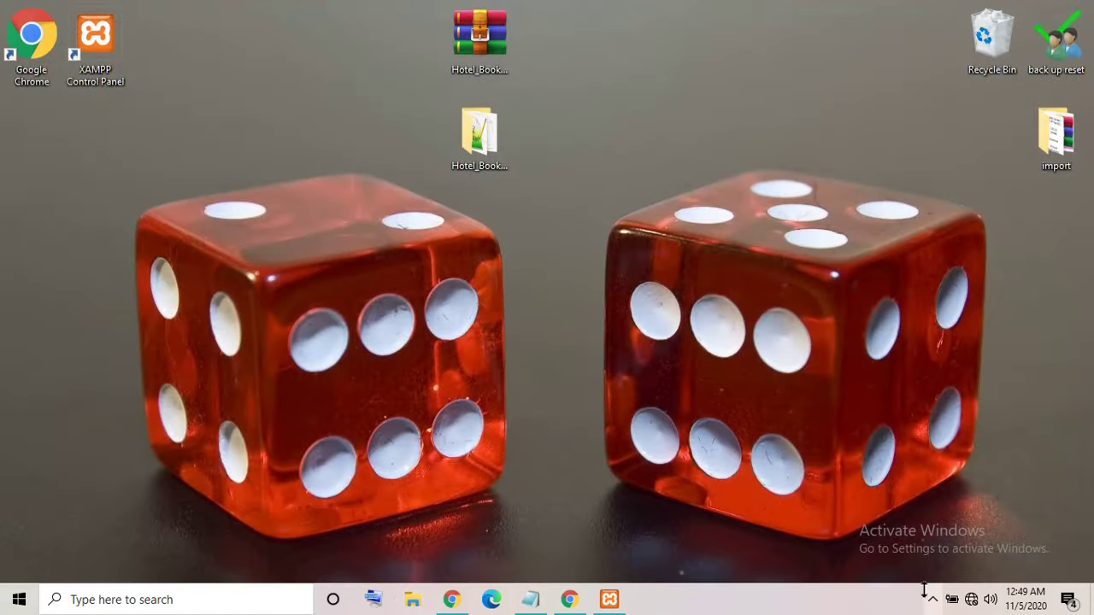